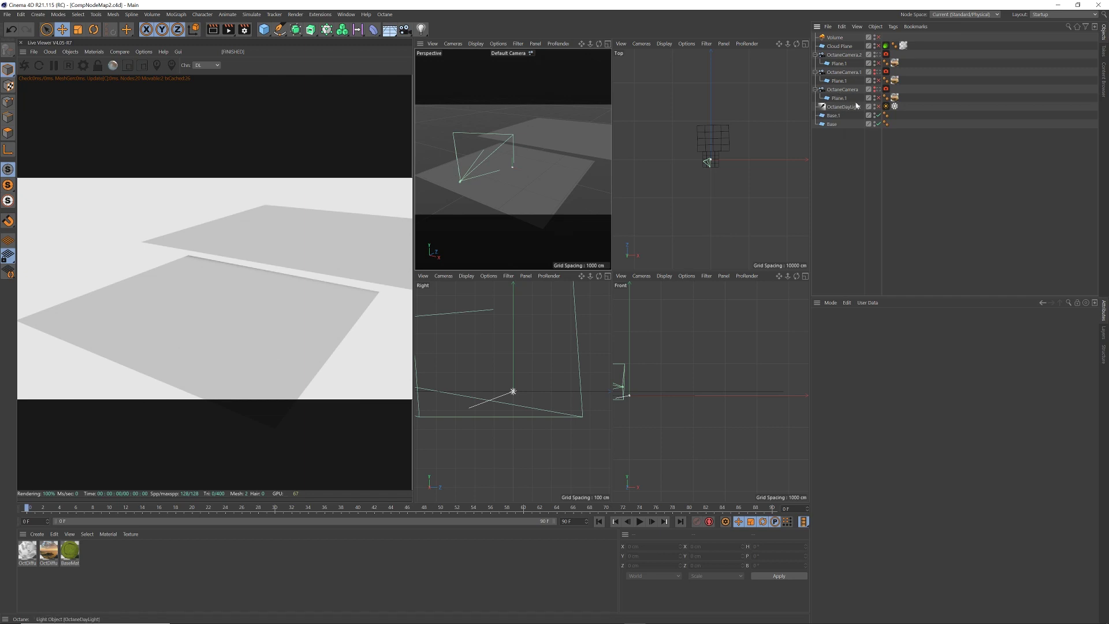
Select the Base plane and inspect its object properties.
click(832, 125)
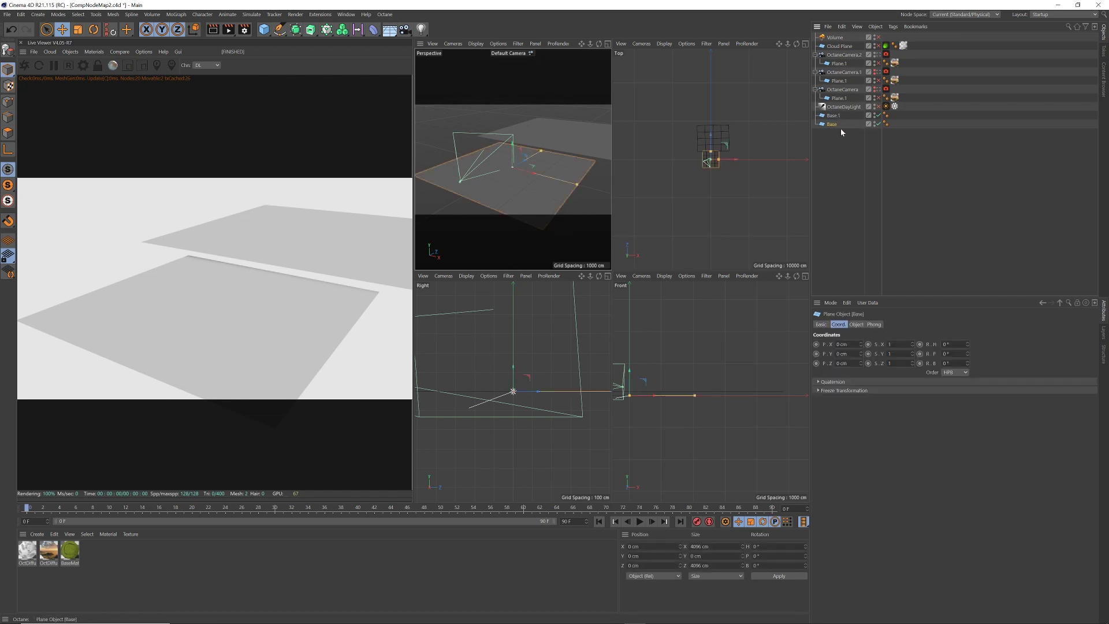
click(859, 325)
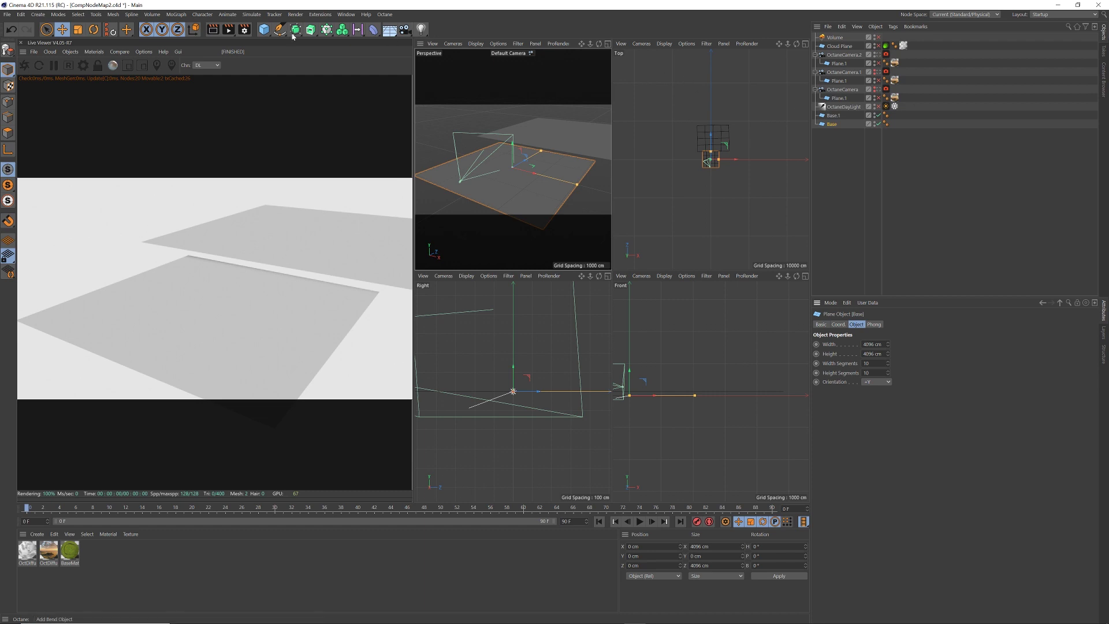
Create a new Octane Composite Material.
click(95, 52)
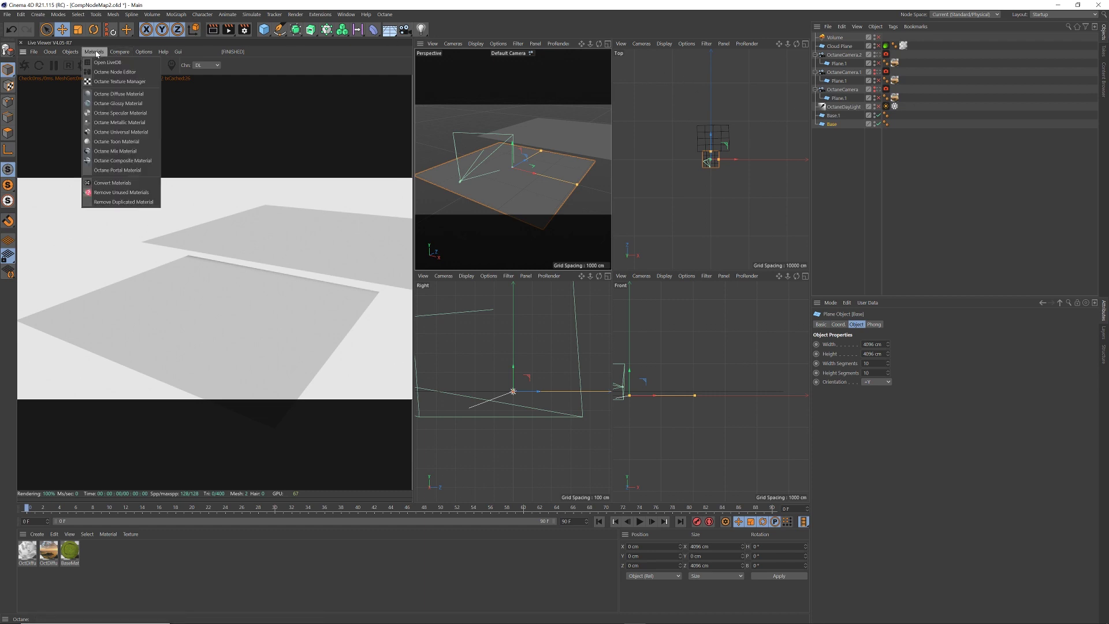
click(96, 52)
click(96, 53)
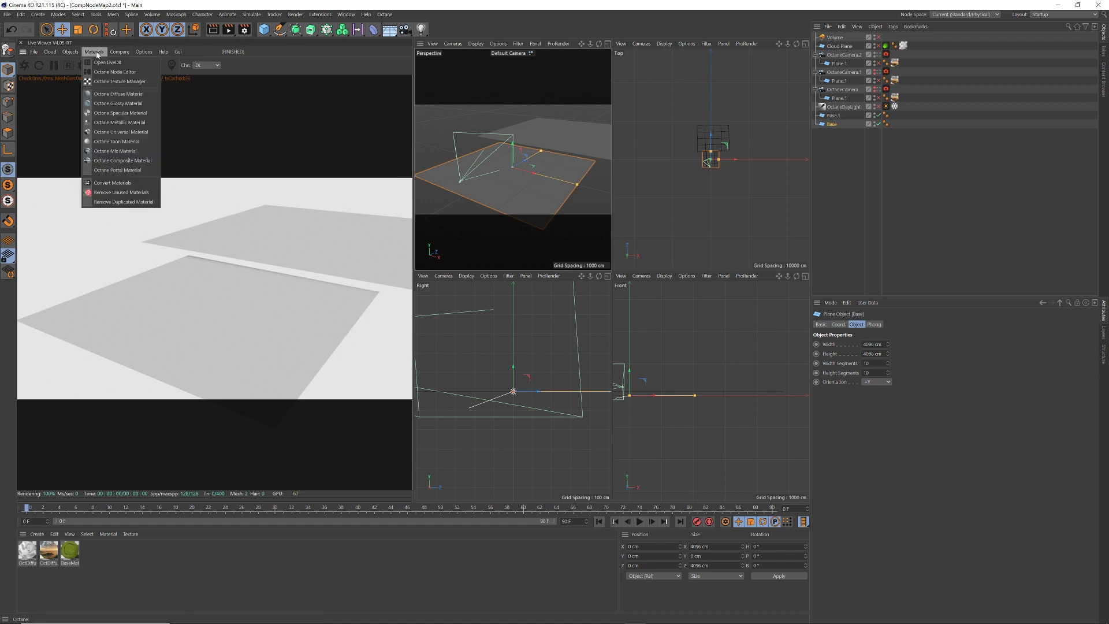
click(131, 163)
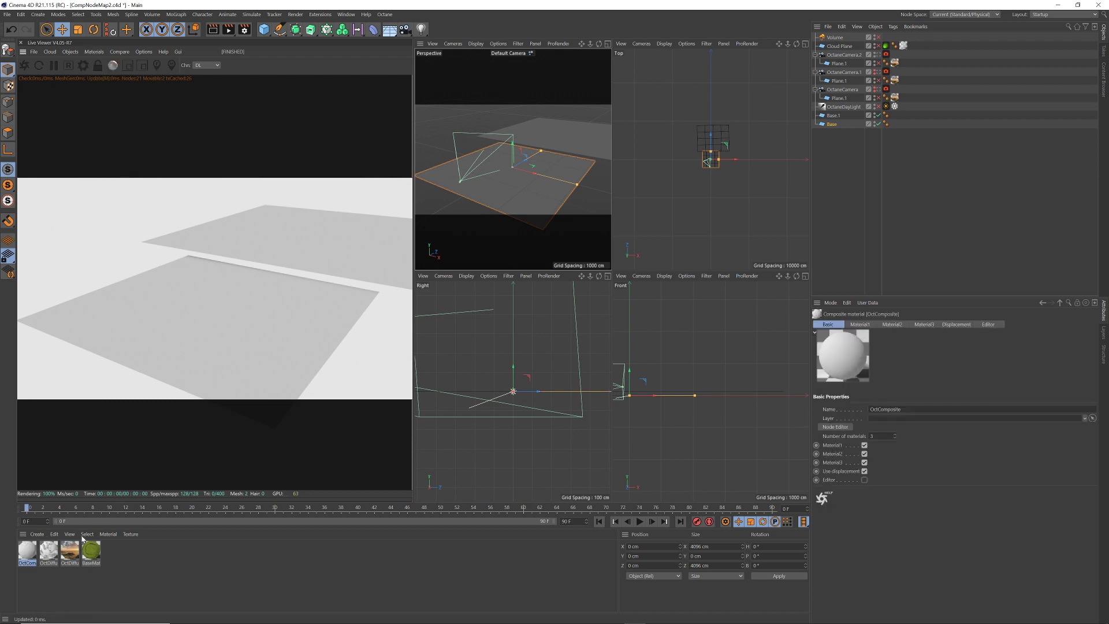
Open the composite material in both the Material Editor and the Octane Node Editor, and arrange the windows side by side.
double_click(27, 552)
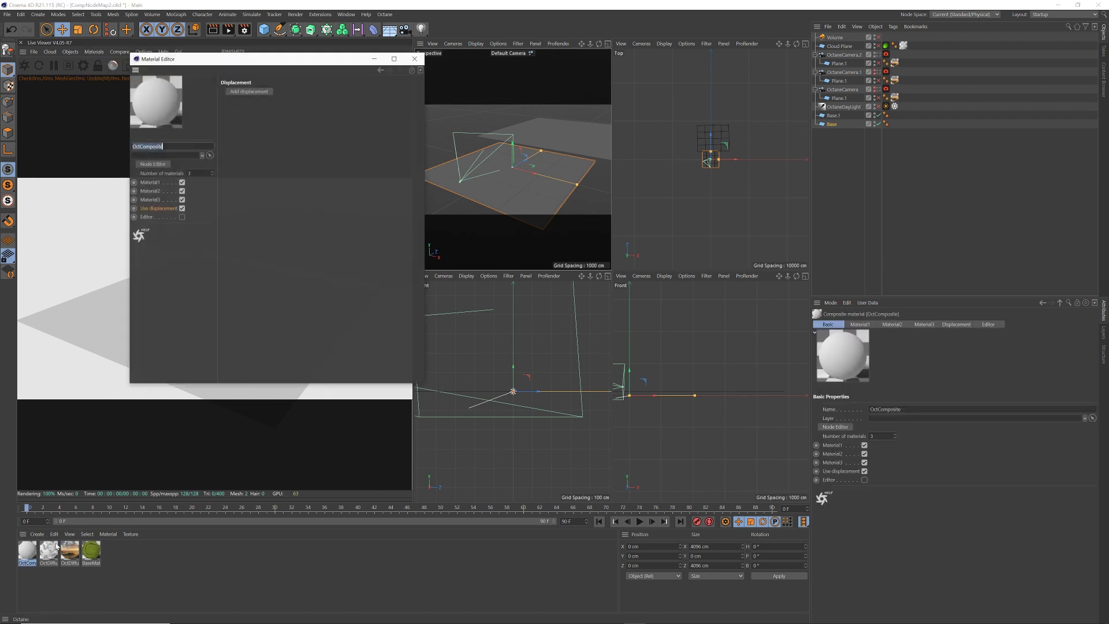
drag(312, 65, 374, 71)
click(219, 170)
drag(408, 167, 850, 100)
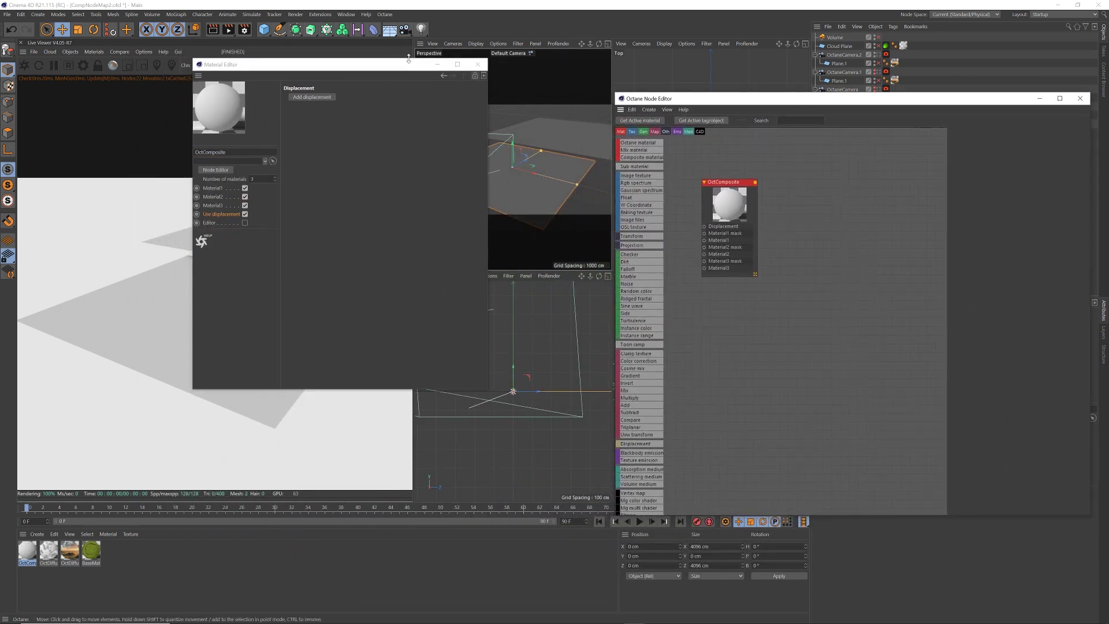
drag(402, 70, 522, 104)
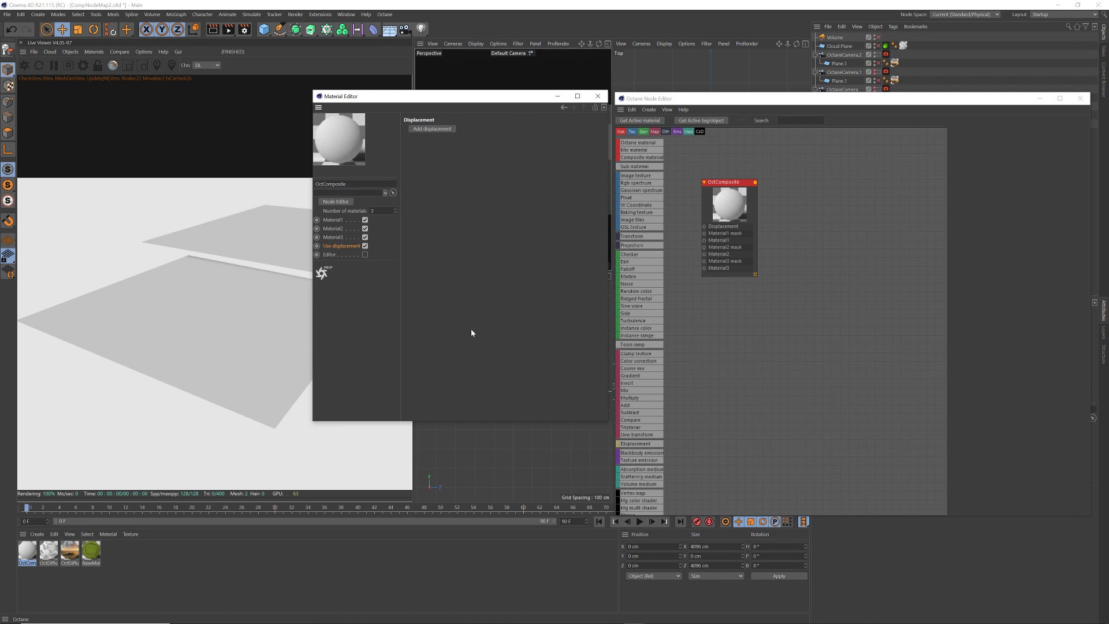
drag(506, 99, 506, 104)
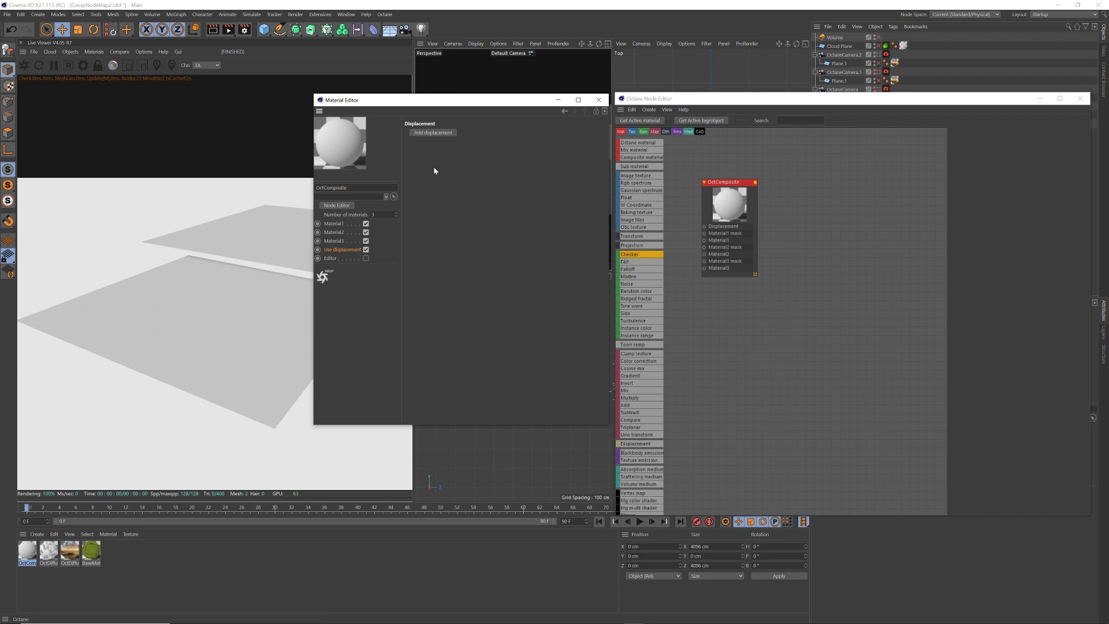
Set the composite's number of materials to 5, add a material to the Material1 slot, and separate its node from OctComposite.
click(339, 224)
click(396, 213)
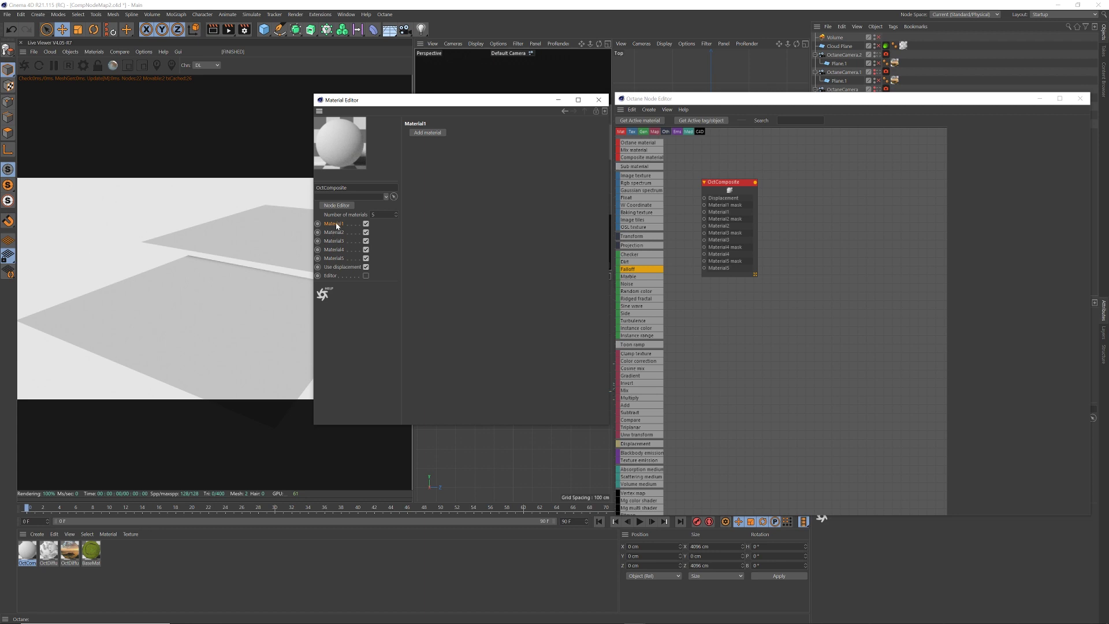
click(423, 132)
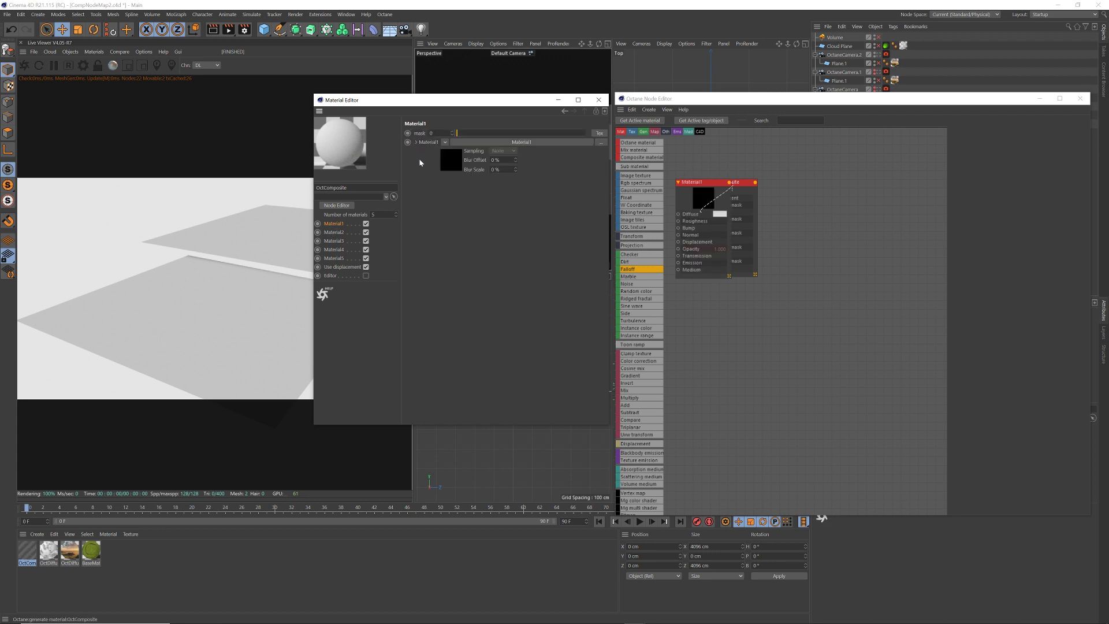
drag(736, 184, 809, 185)
drag(699, 184, 713, 183)
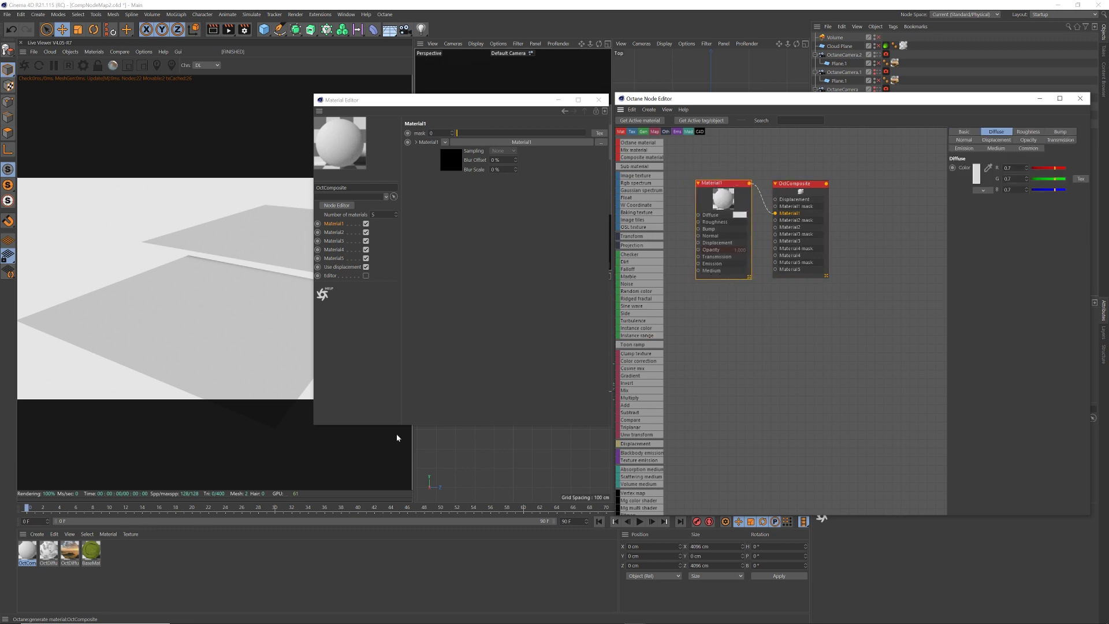
Review Material1's basic and diffuse settings, and reposition its node and the OctComposite node with more space between them.
click(962, 131)
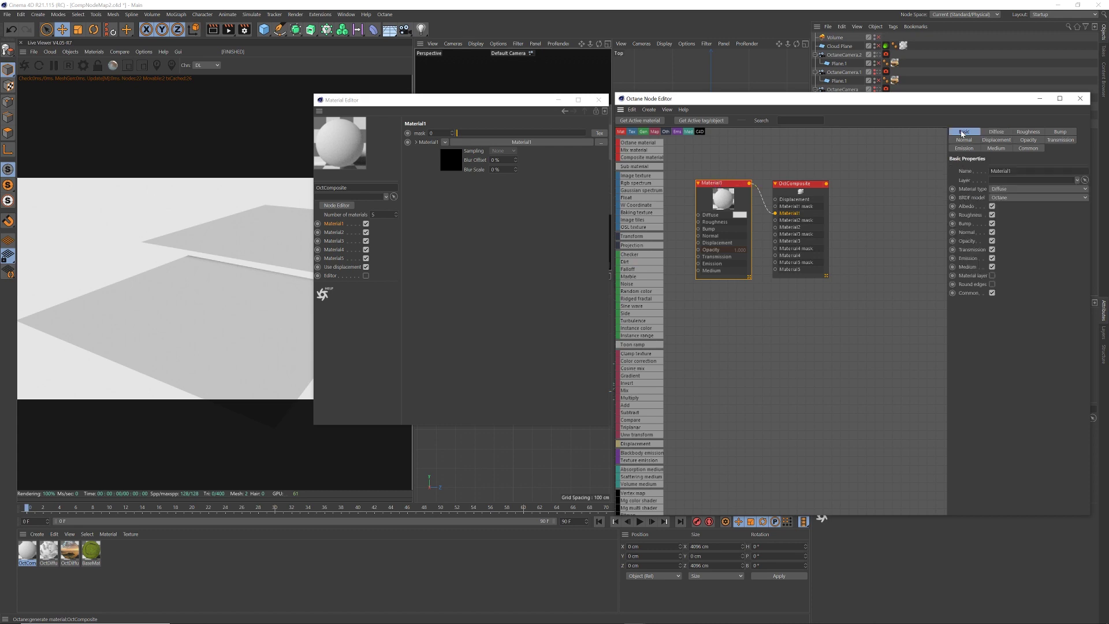
click(996, 131)
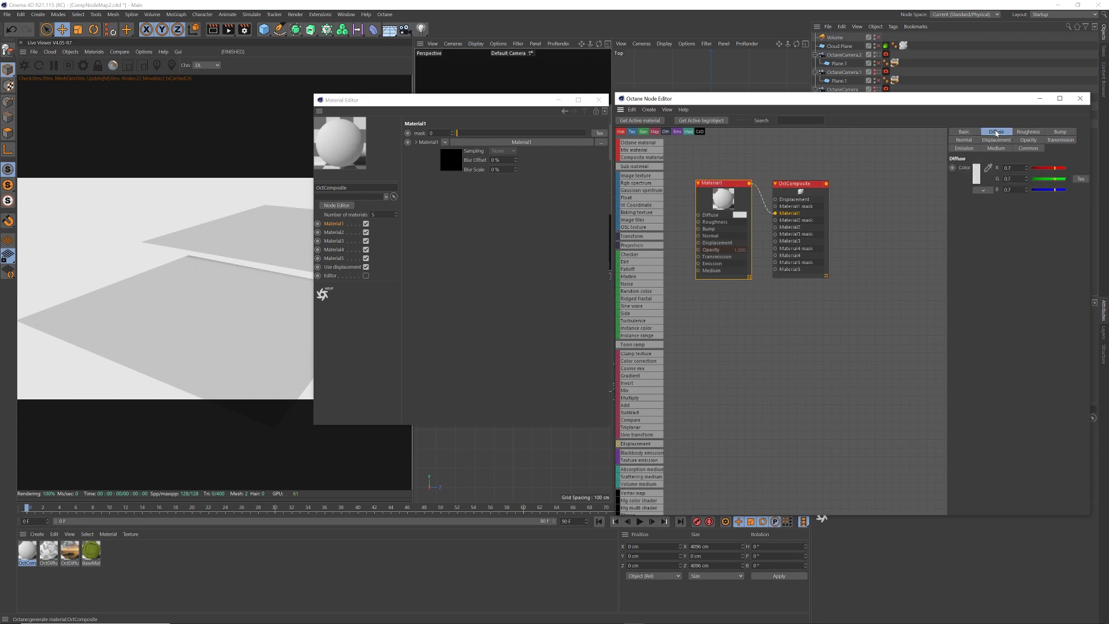
click(849, 179)
drag(785, 184, 847, 184)
drag(744, 189, 788, 188)
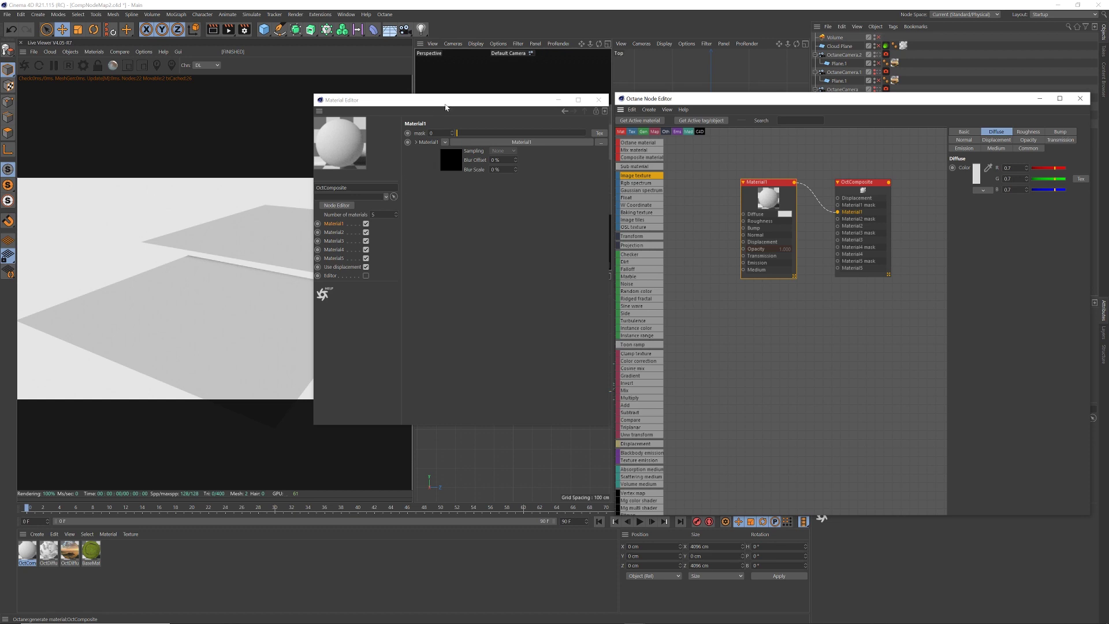
Add a material to each of the composite's Material2, Material3, Material4 and Material5 slots.
click(341, 232)
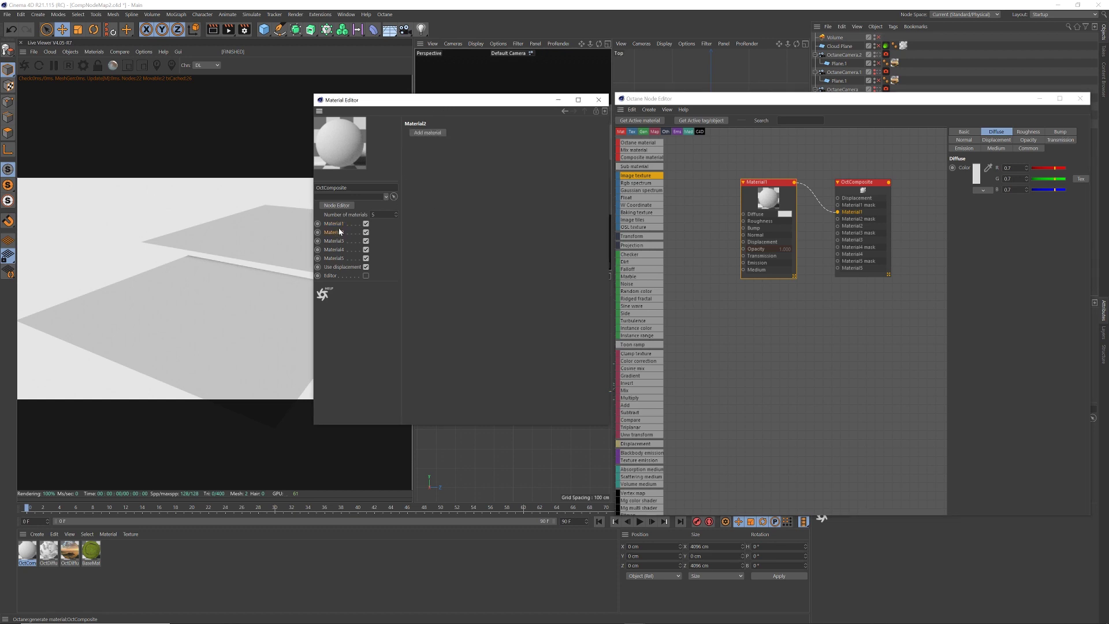
click(424, 133)
click(336, 242)
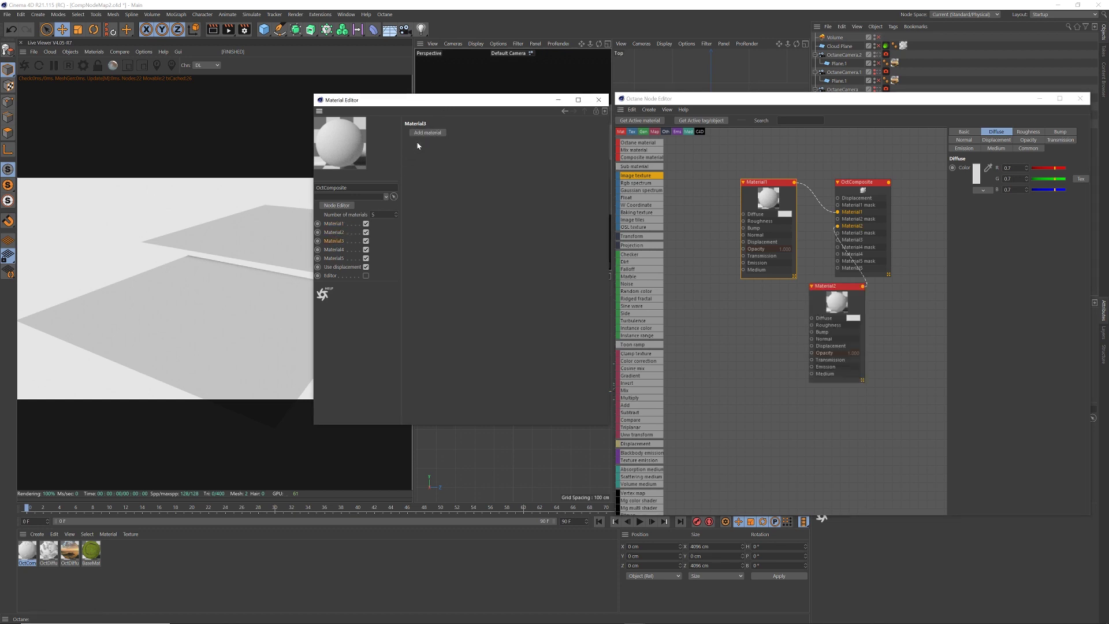
click(422, 133)
click(335, 249)
click(422, 132)
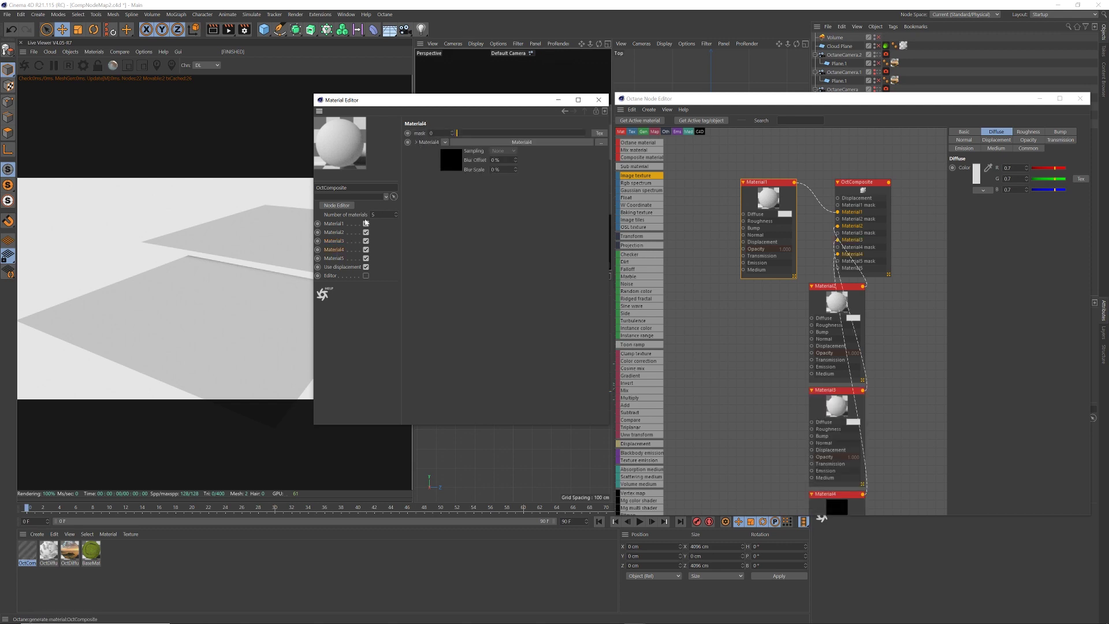
click(335, 258)
click(420, 133)
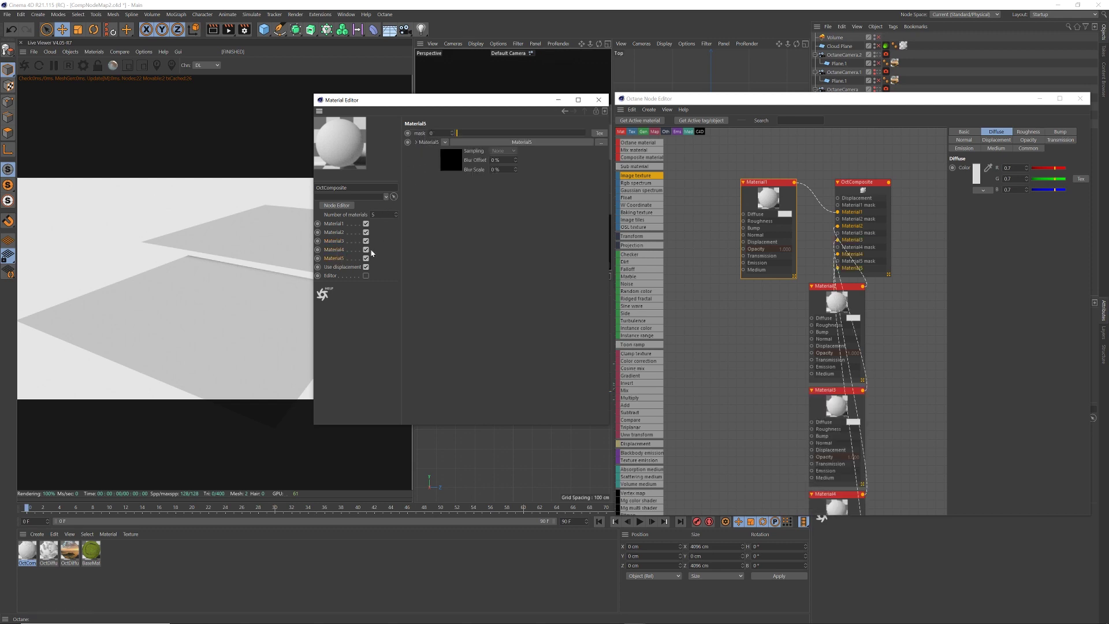
Add a displacement to the composite material and assign an Octane ImageTexture as its texture.
click(341, 267)
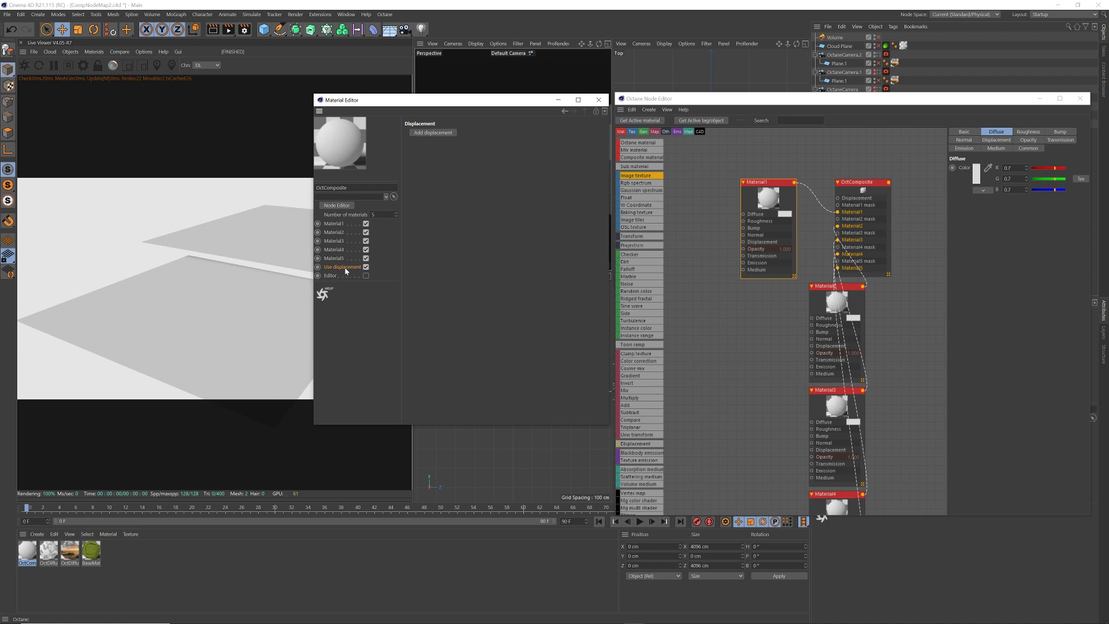
click(431, 133)
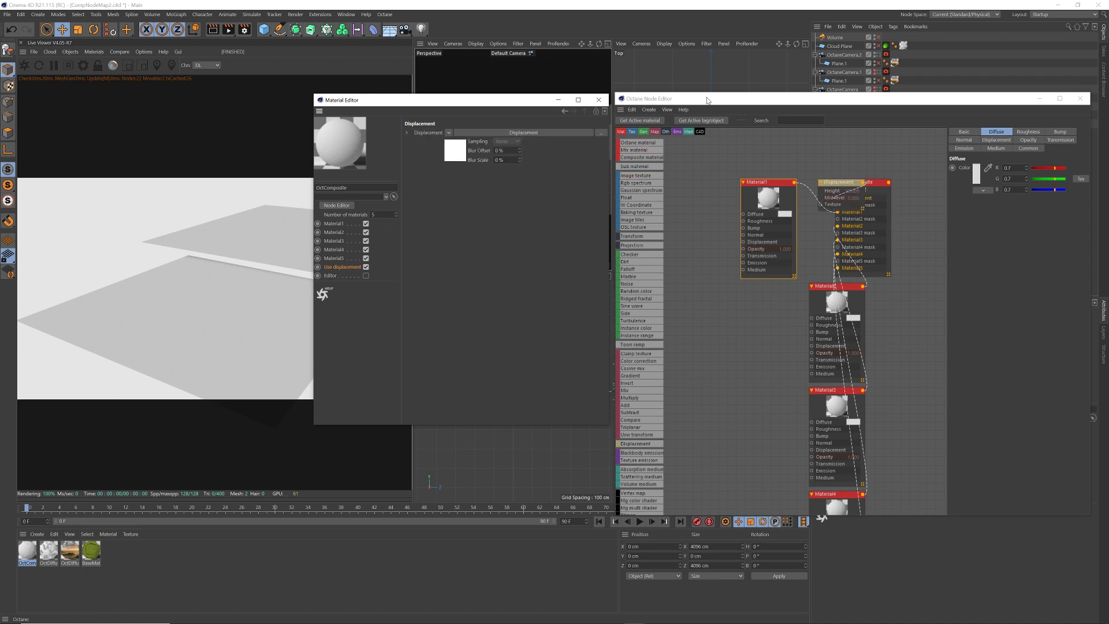
click(508, 133)
click(449, 144)
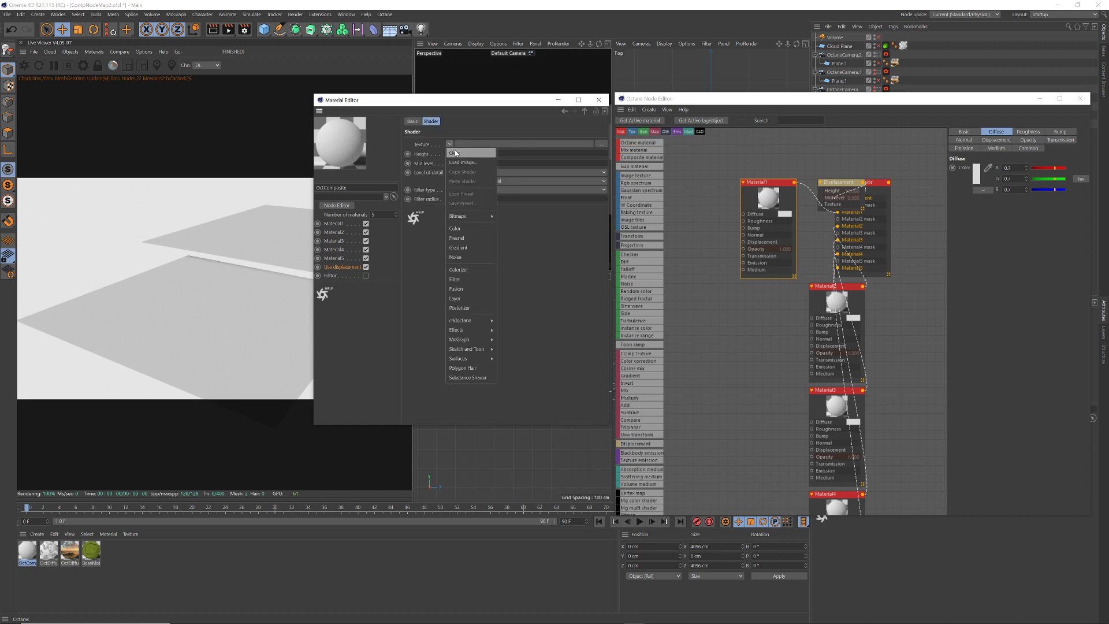
mouse_move(474, 323)
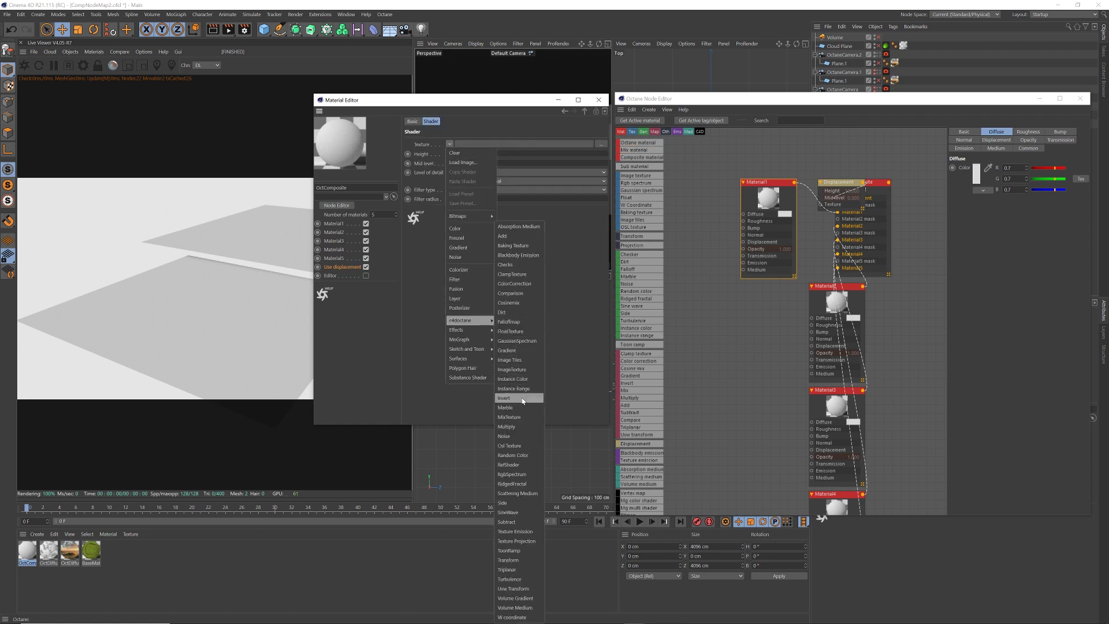
click(512, 370)
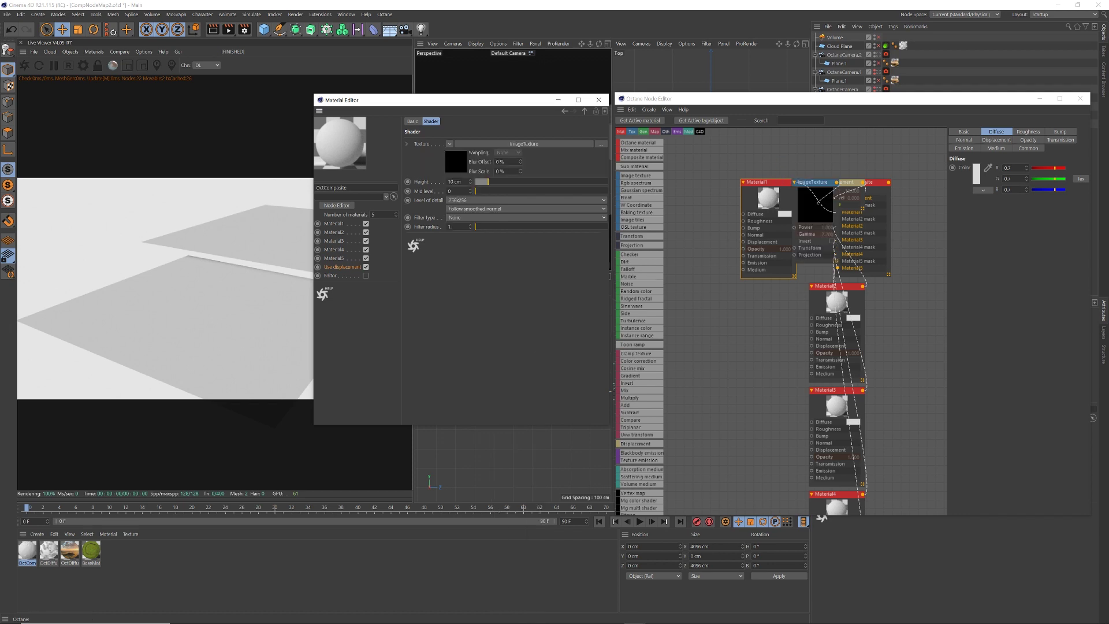
Collapse the Material1 to Material5 nodes and stack them in order in a column beside the OctComposite node.
drag(761, 183, 720, 169)
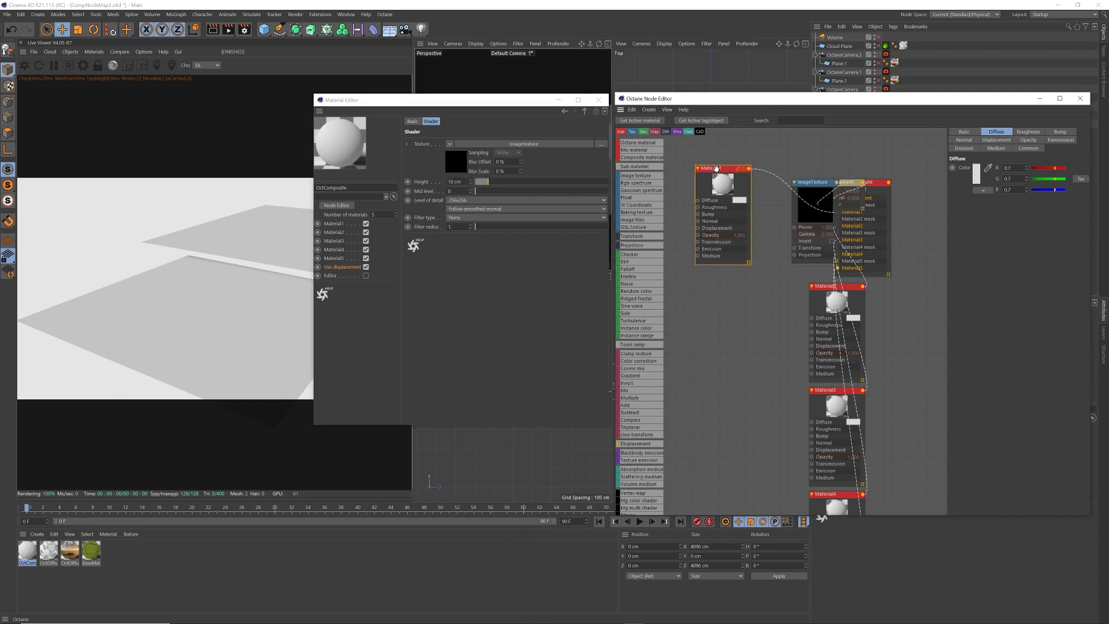
drag(815, 99, 818, 98)
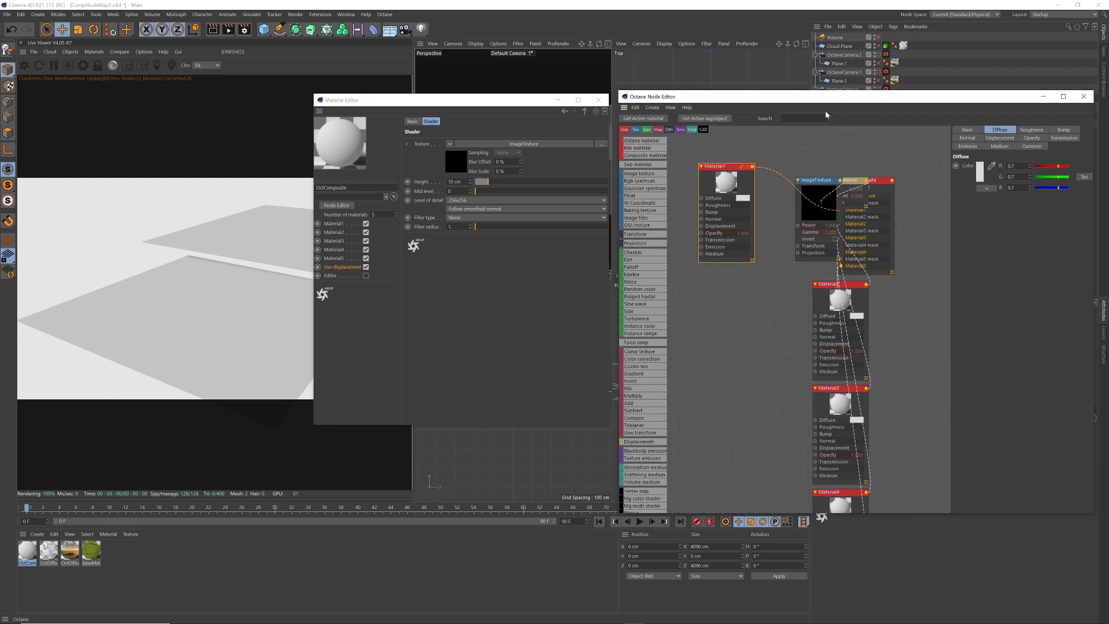
click(700, 167)
drag(823, 284, 711, 185)
click(703, 185)
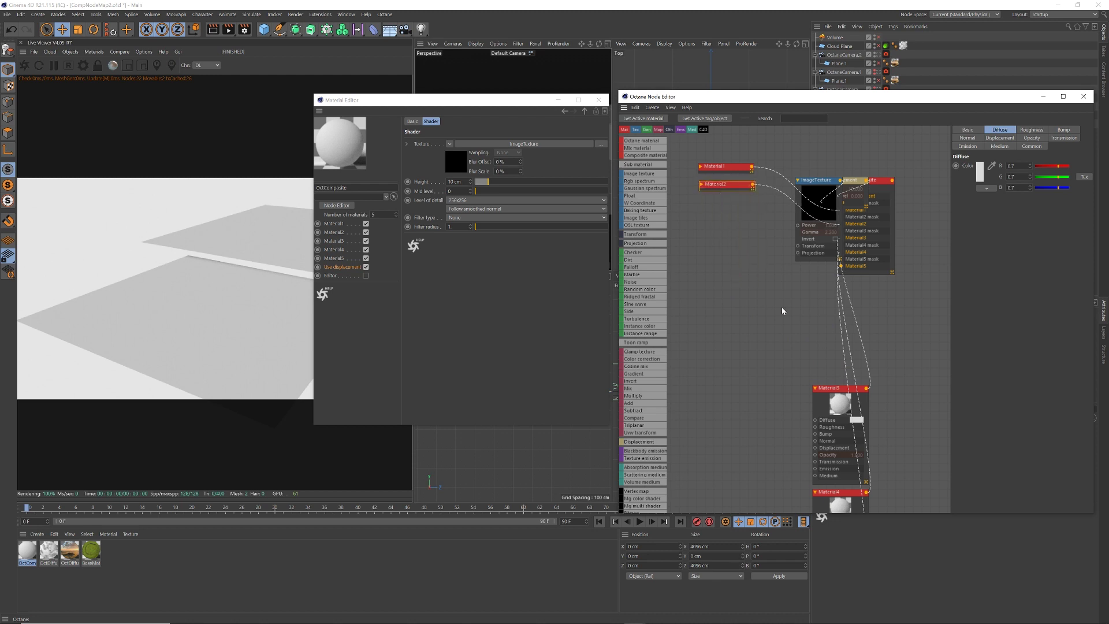
drag(832, 388, 718, 204)
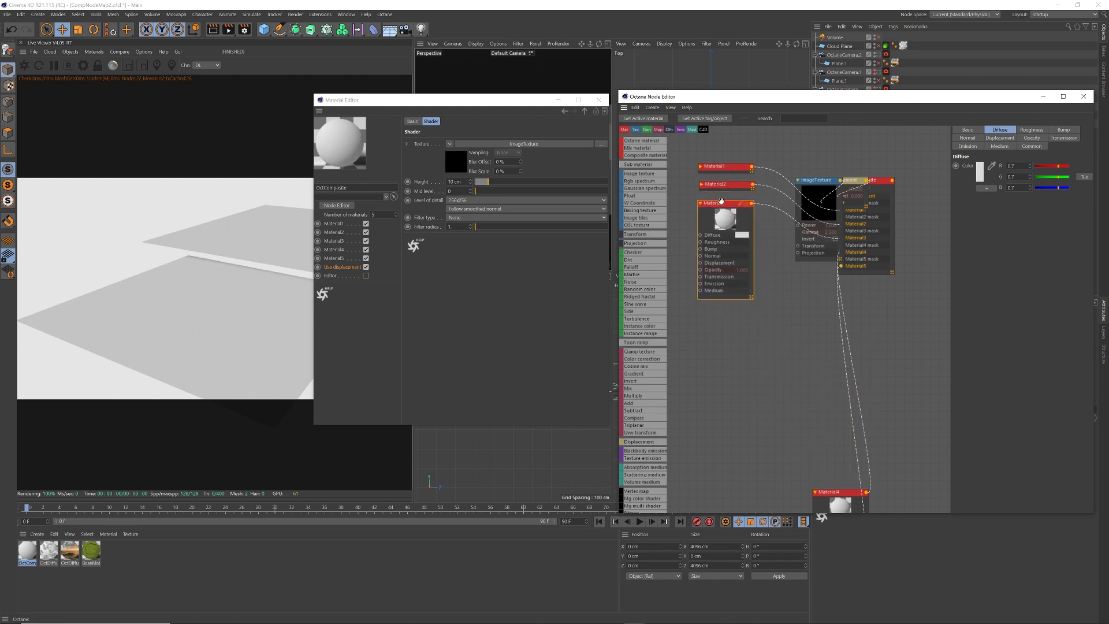
click(700, 204)
drag(828, 492, 719, 222)
click(704, 222)
middle_drag(793, 408, 790, 250)
drag(824, 447, 740, 194)
middle_drag(740, 194, 770, 382)
drag(774, 394, 750, 317)
click(734, 317)
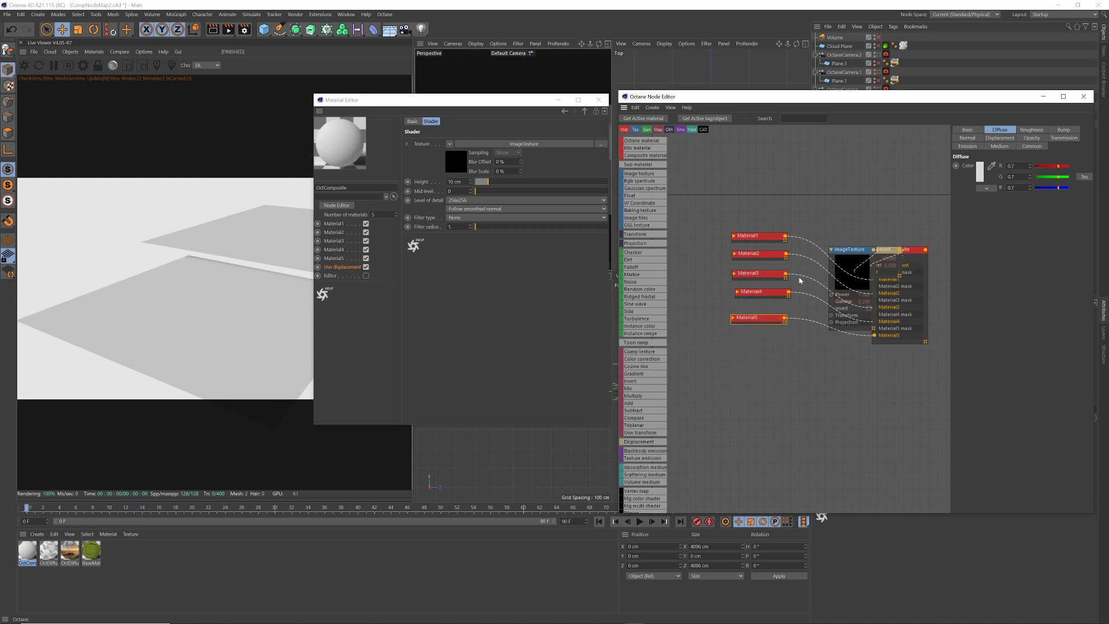
Untangle the ImageTexture and Displacement nodes by placing them above the OctComposite node.
middle_drag(848, 211, 764, 239)
drag(784, 277, 814, 215)
middle_drag(772, 262, 806, 270)
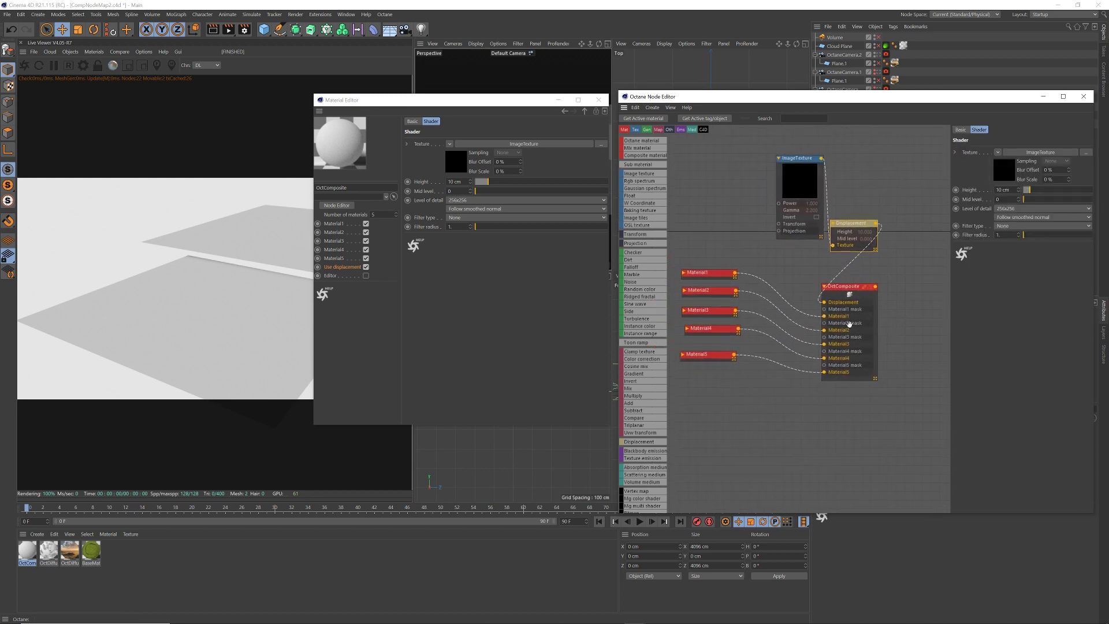
drag(796, 161, 780, 168)
drag(867, 226, 857, 223)
drag(775, 164, 773, 168)
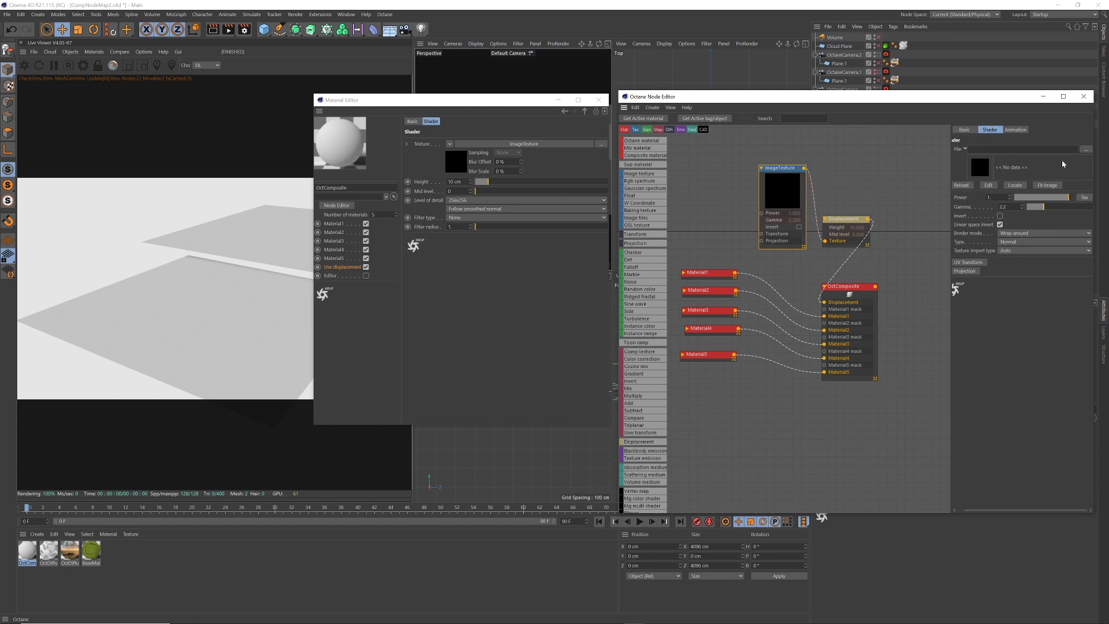
Load heightmap.tif into the displacement's ImageTexture node.
click(1089, 149)
click(930, 173)
click(1034, 401)
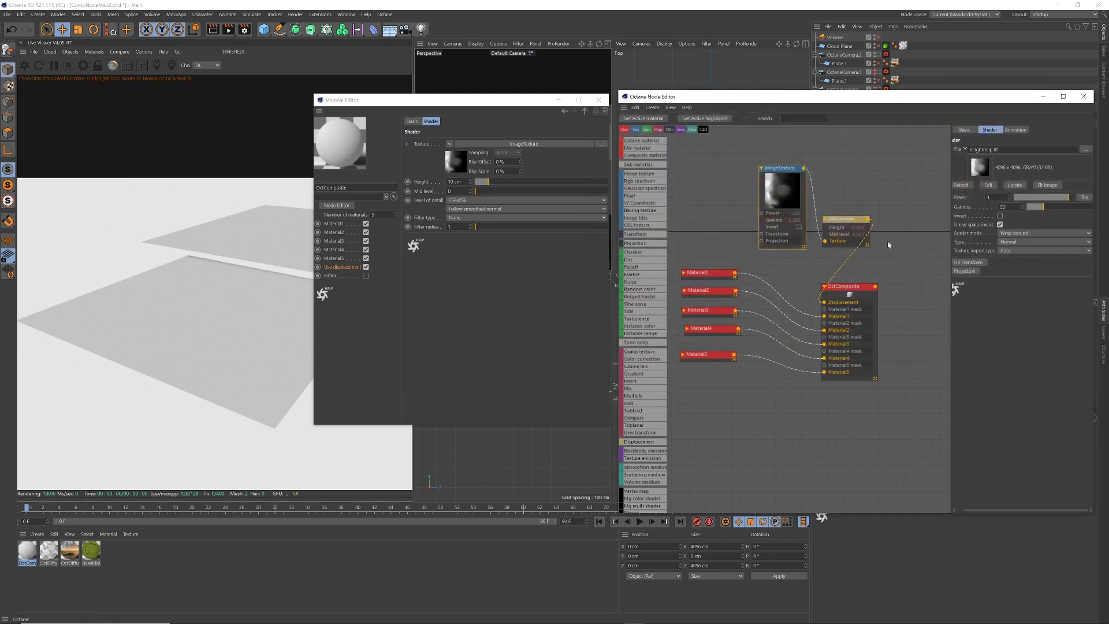
Close the Material Editor, move the Node Editor clear of the object list, and apply the composite material to the Base plane.
drag(710, 98, 677, 196)
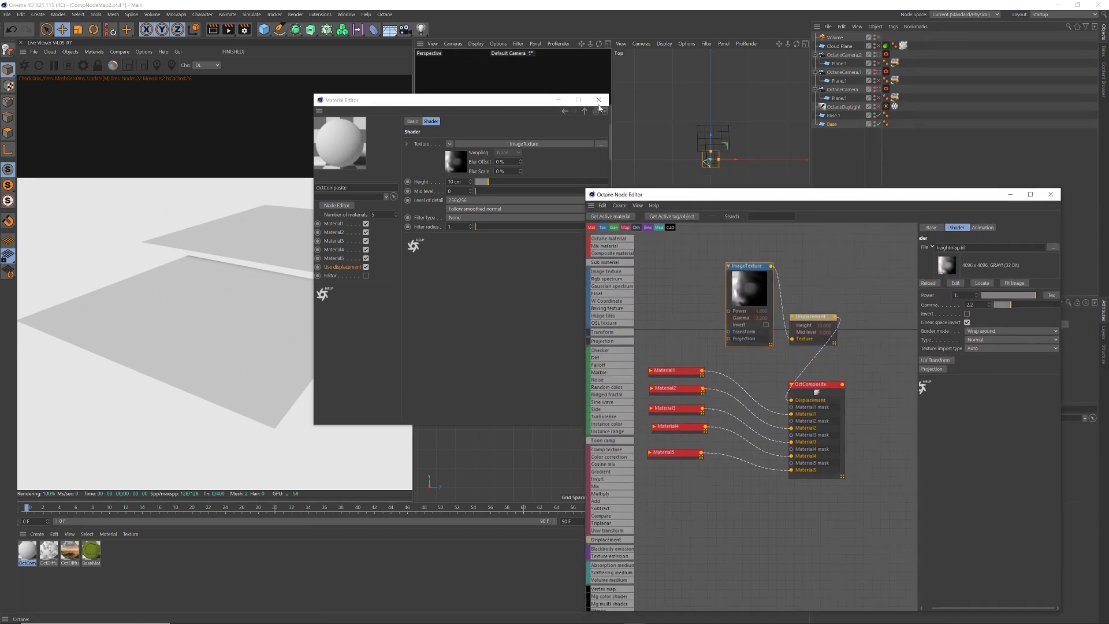
click(598, 100)
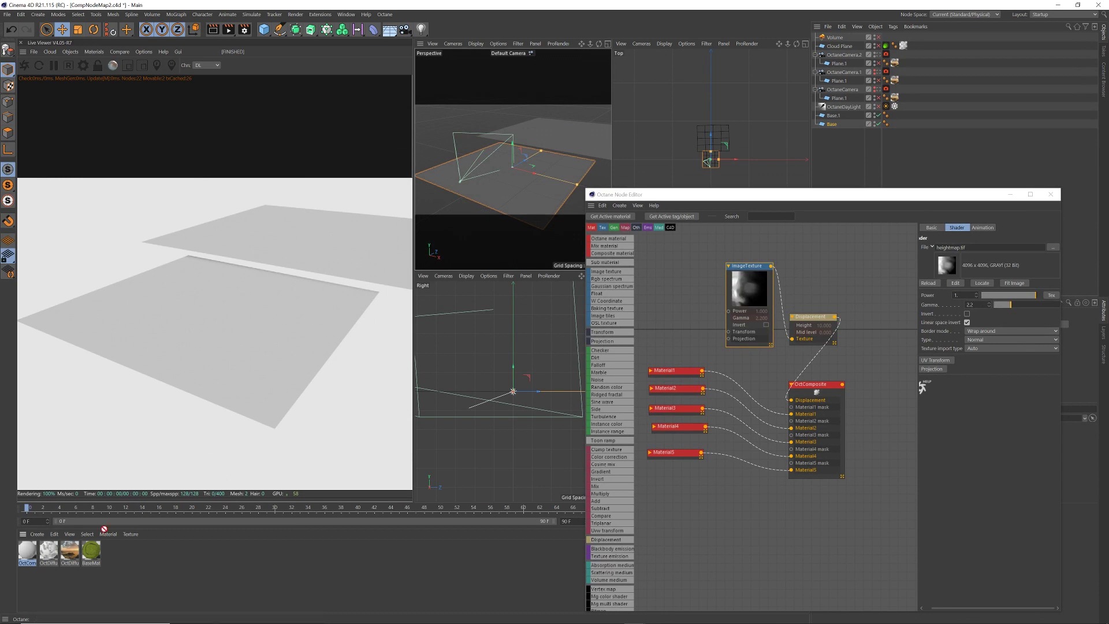
drag(834, 124, 832, 124)
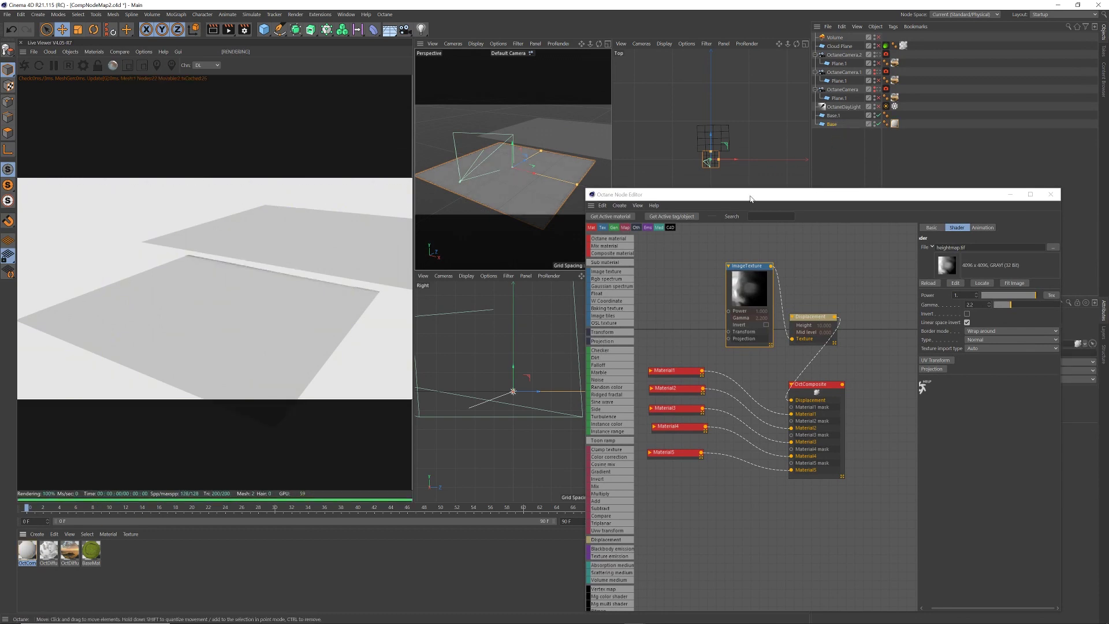
Set the Displacement node's height to 660 cm and its level of detail to 4096x4096.
drag(751, 197, 739, 136)
click(792, 256)
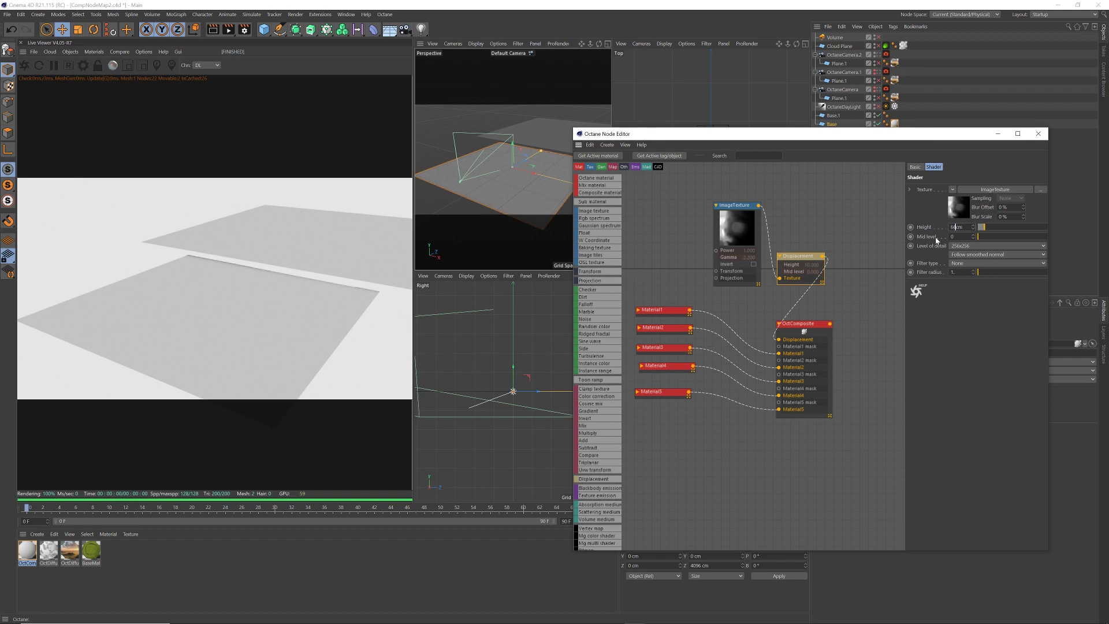
text(0)
key(Return)
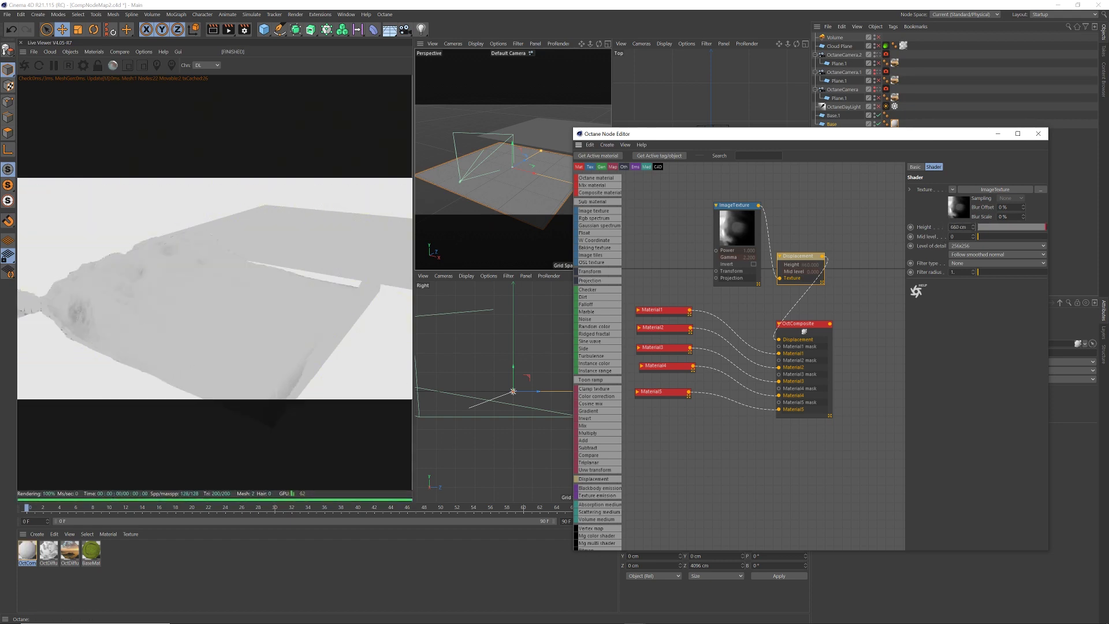
click(982, 245)
click(968, 281)
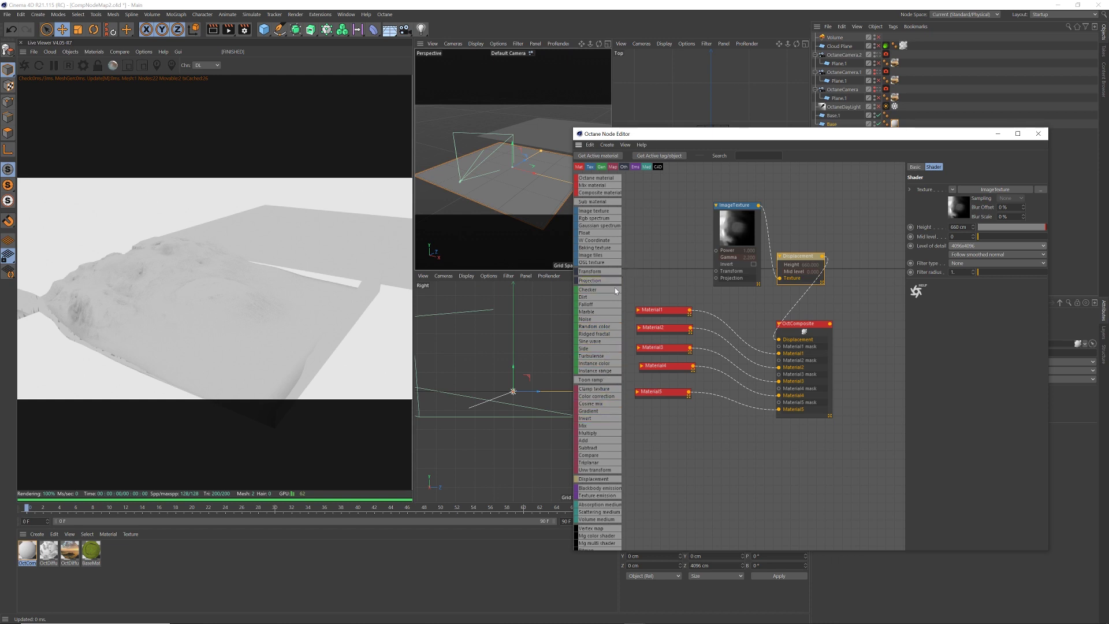
Add a Transform node, connect it to the heightmap ImageTexture's Transform input, and set its locked scale to 1.001.
drag(600, 271, 641, 228)
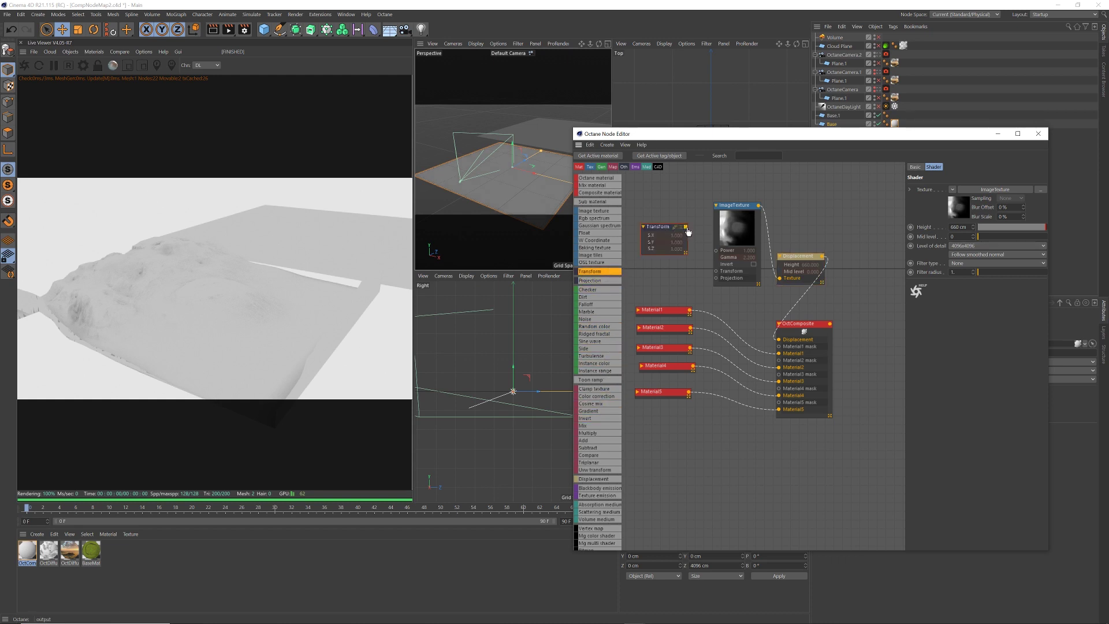
drag(716, 259, 716, 270)
click(657, 233)
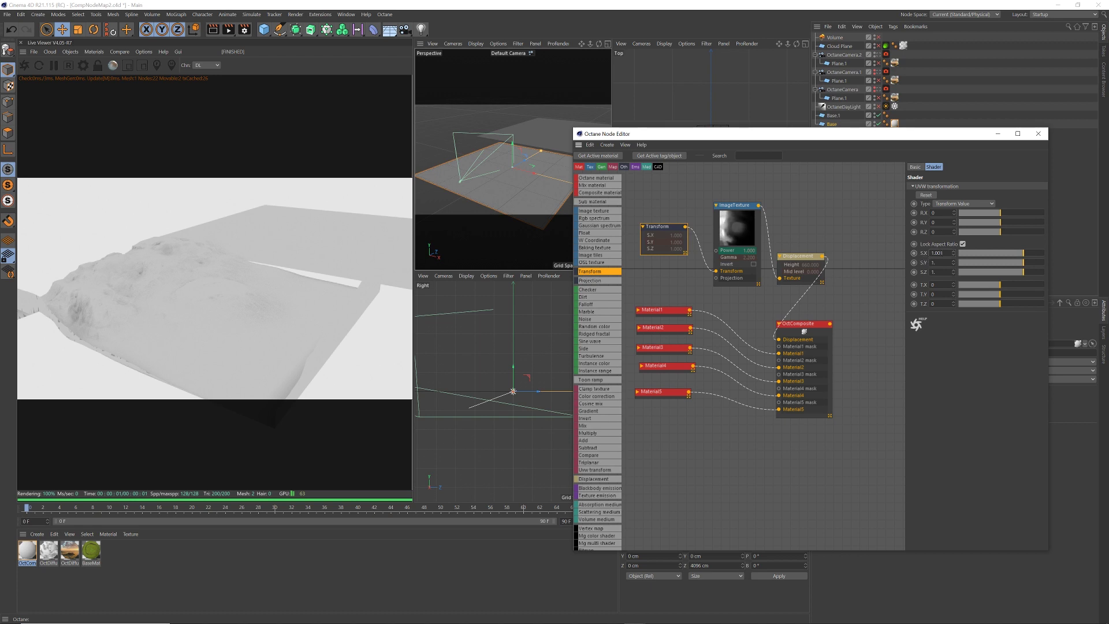
text(1.001)
key(Return)
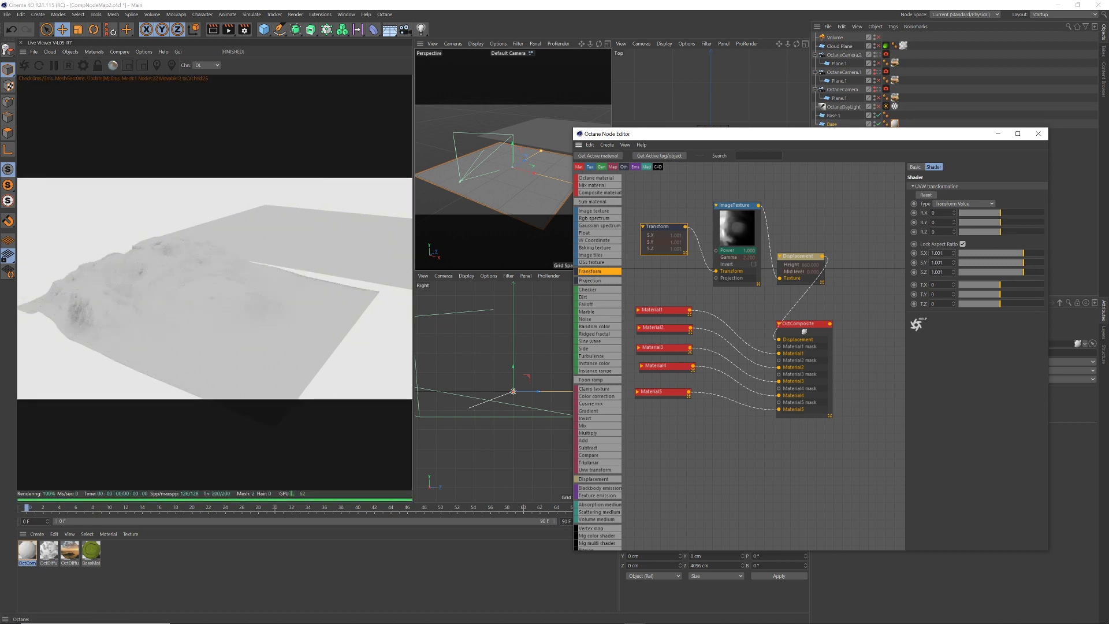
Move the Material2 to Material5 nodes together below Material1 to free space around Material1 in the node graph.
drag(863, 133, 752, 157)
middle_drag(628, 215, 650, 205)
middle_drag(645, 298, 675, 317)
drag(679, 343, 671, 426)
drag(657, 348, 691, 400)
click(678, 370)
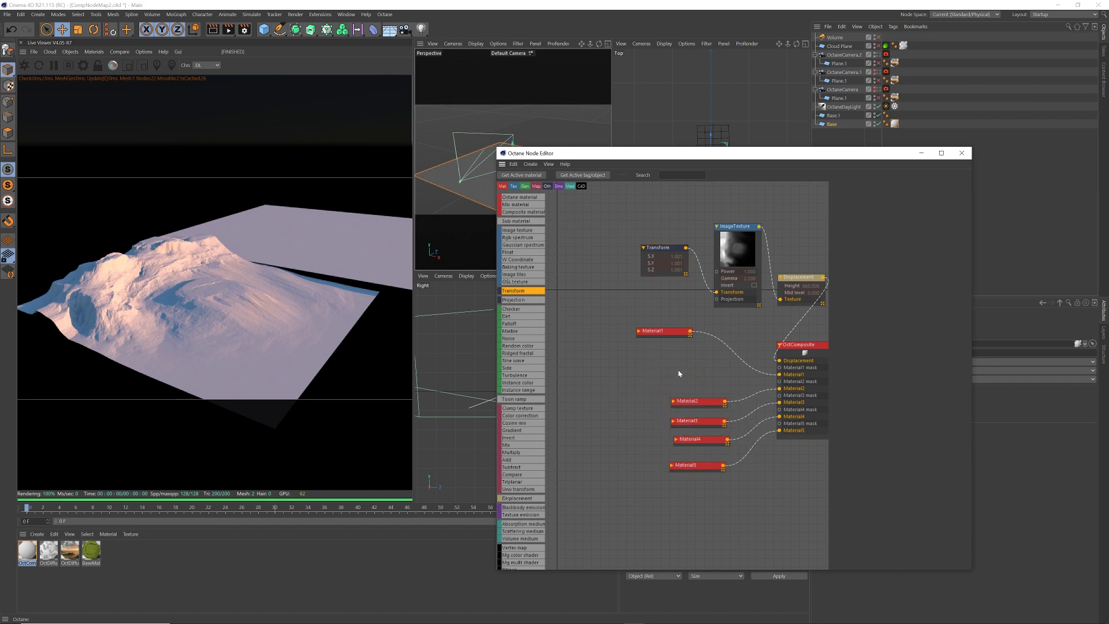
Expand the Material1 node and move it away from the other material nodes, leaving room for its textures.
double_click(661, 331)
drag(662, 331, 632, 300)
middle_drag(613, 284, 659, 278)
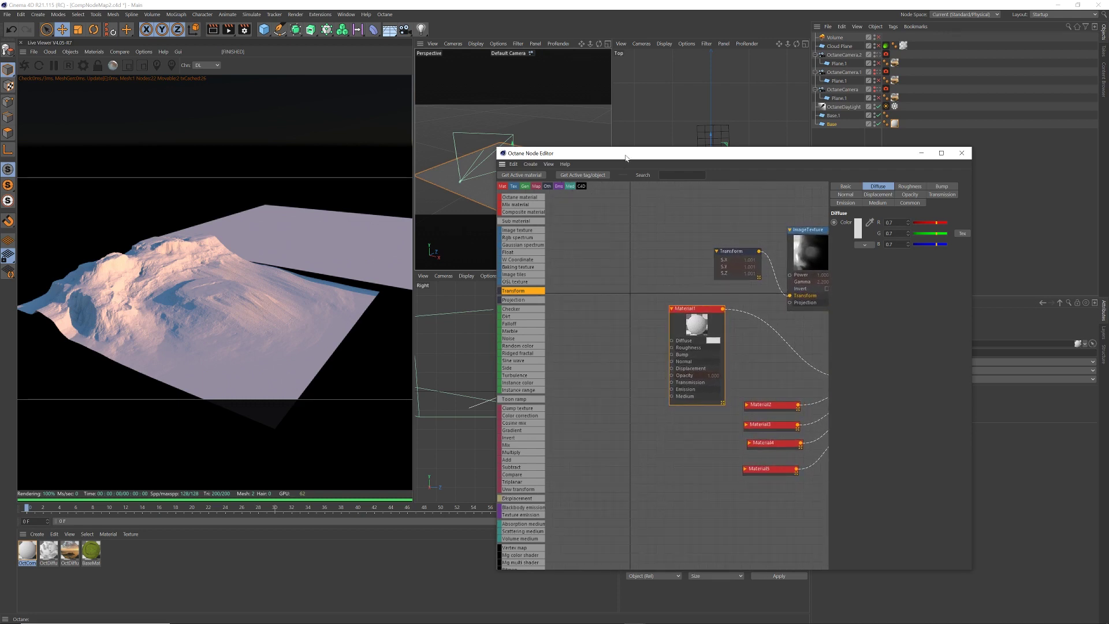
drag(625, 155, 626, 152)
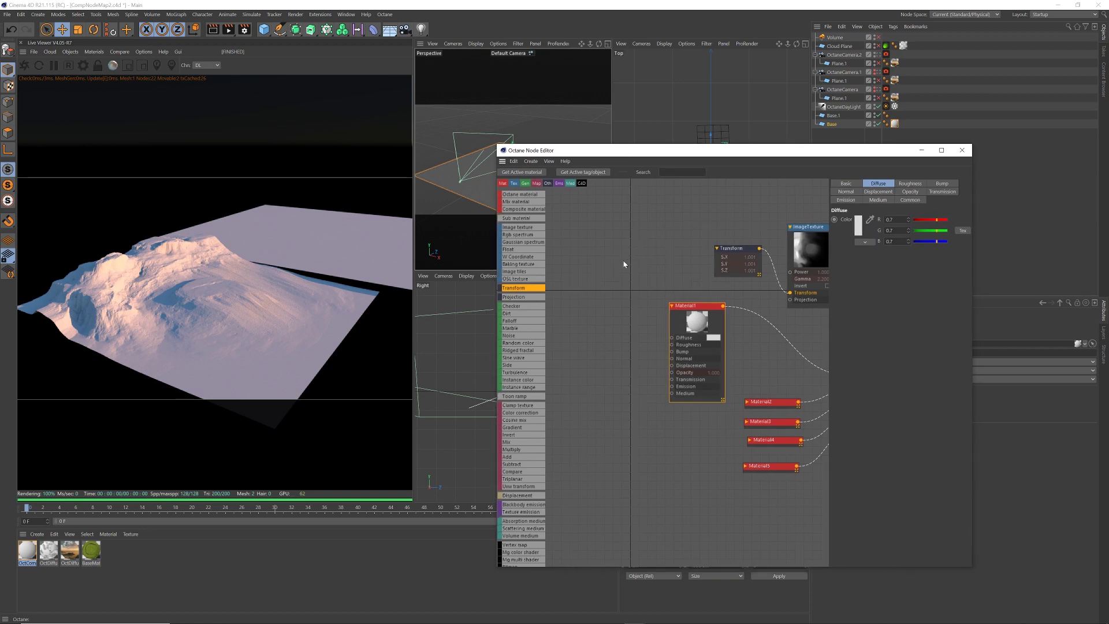
mouse_move(655, 278)
middle_down()
mouse_move(612, 262)
mouse_move(667, 268)
mouse_move(655, 267)
middle_up()
Add a new ImageTexture node and place it beside Material1's input side.
drag(518, 227, 586, 235)
middle_drag(640, 227, 680, 244)
drag(648, 251, 632, 268)
middle_drag(635, 249, 605, 241)
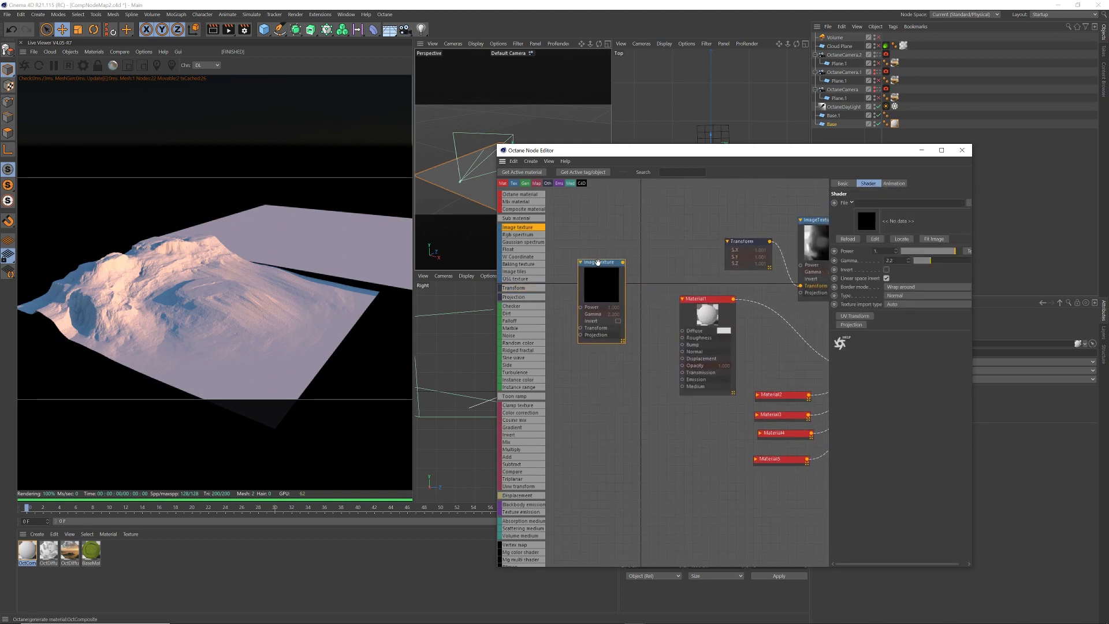
drag(598, 263, 591, 248)
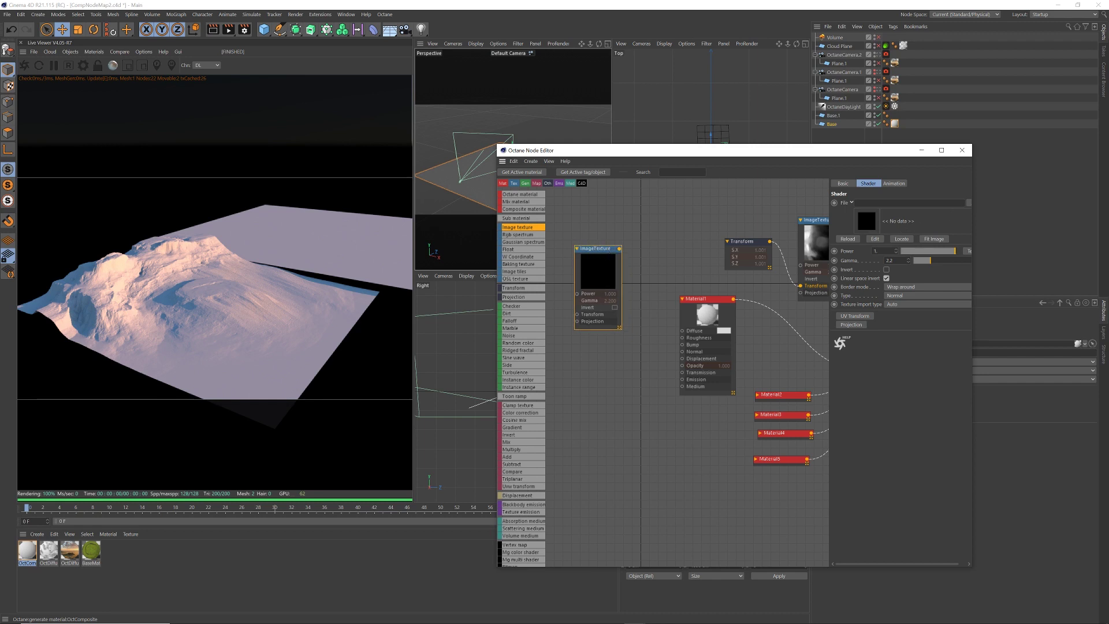
Load tg1mcgbl_8K_Albedo from the Quixel_Surface rock cliffs folder into the new ImageTexture, without copying it to the project.
click(969, 204)
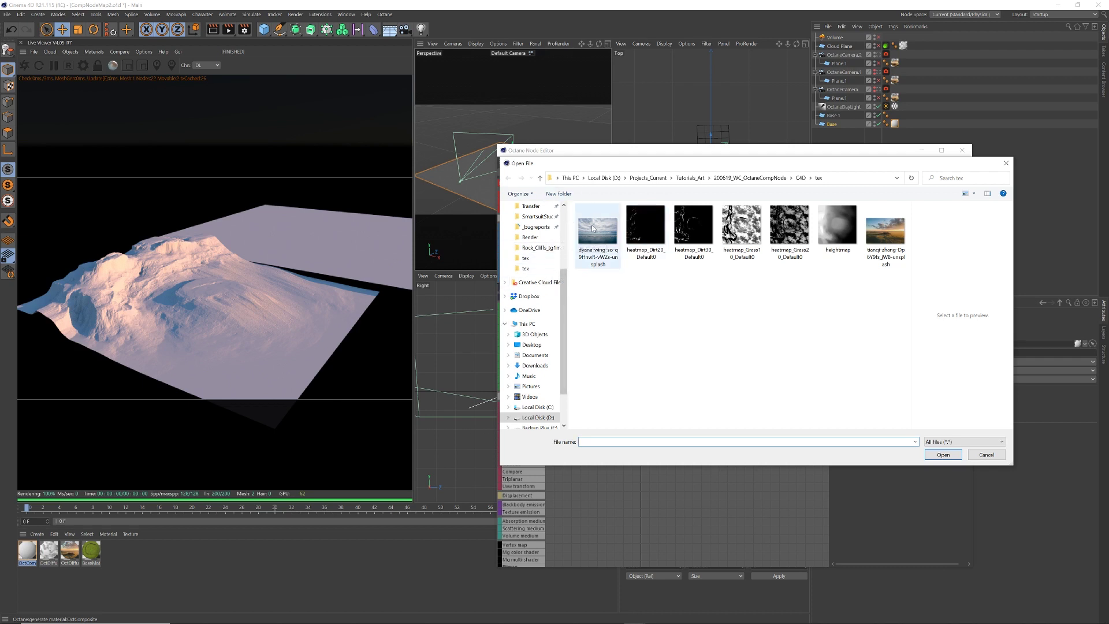
scroll(545, 271, up, 4)
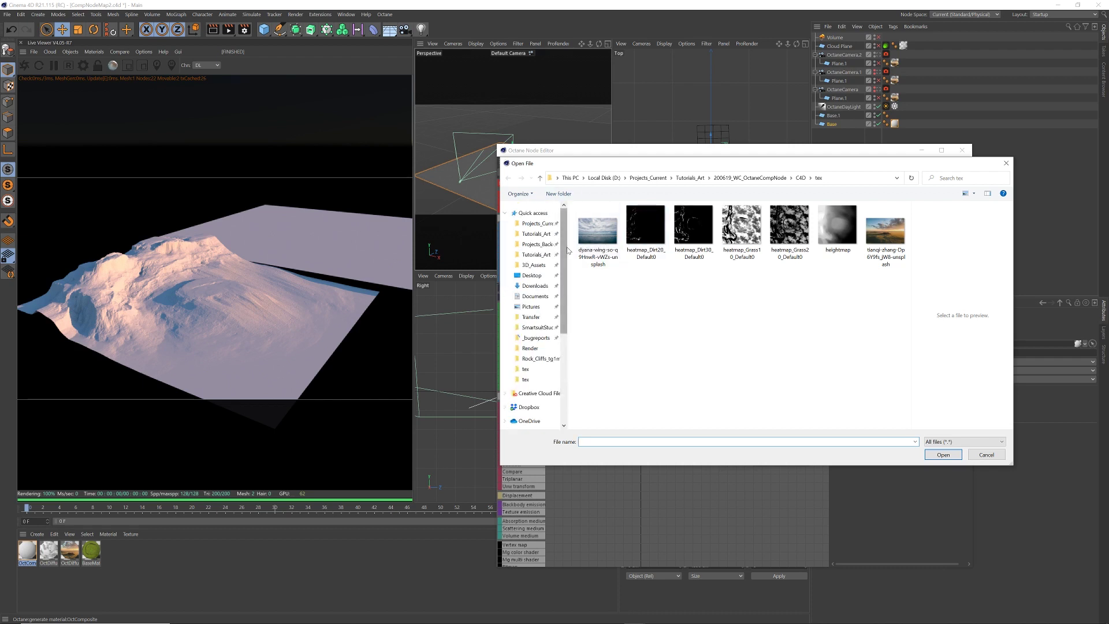
click(542, 266)
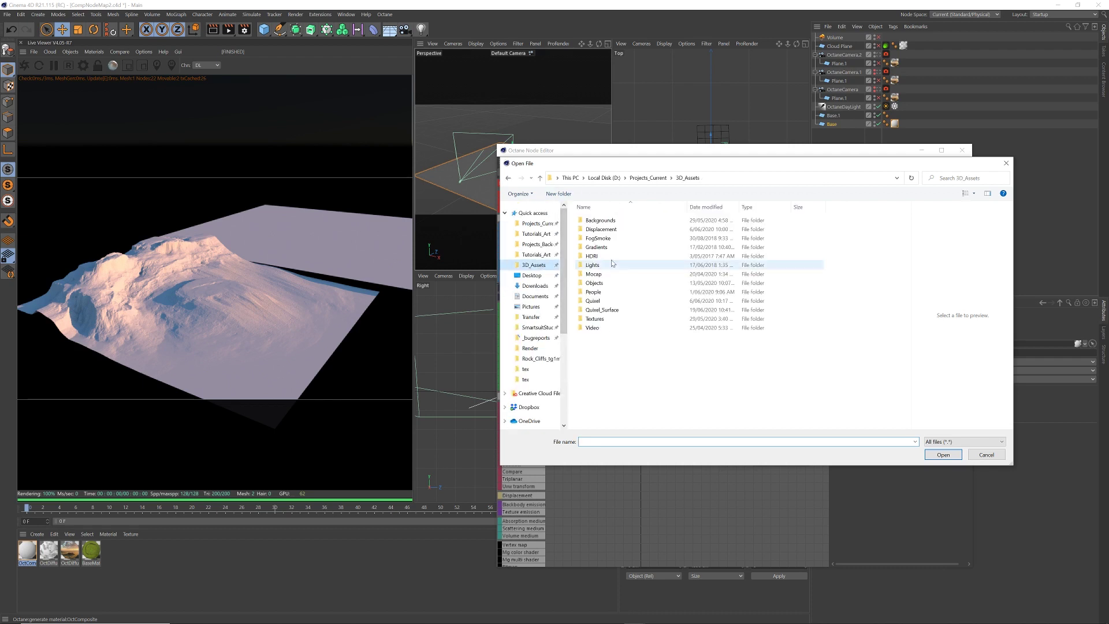
double_click(618, 313)
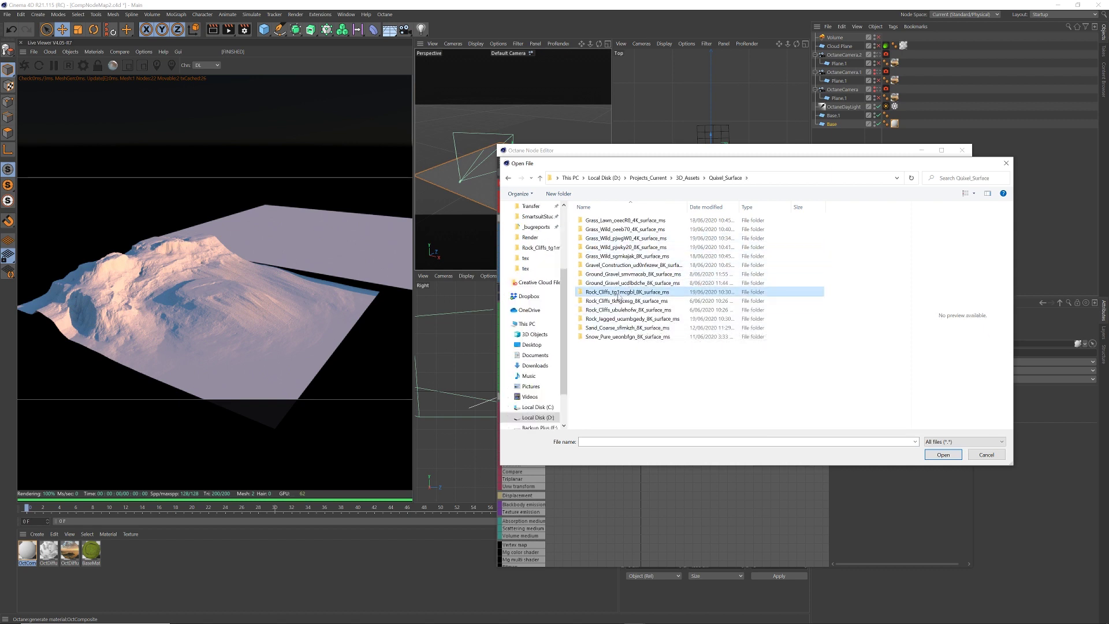
double_click(621, 292)
click(616, 233)
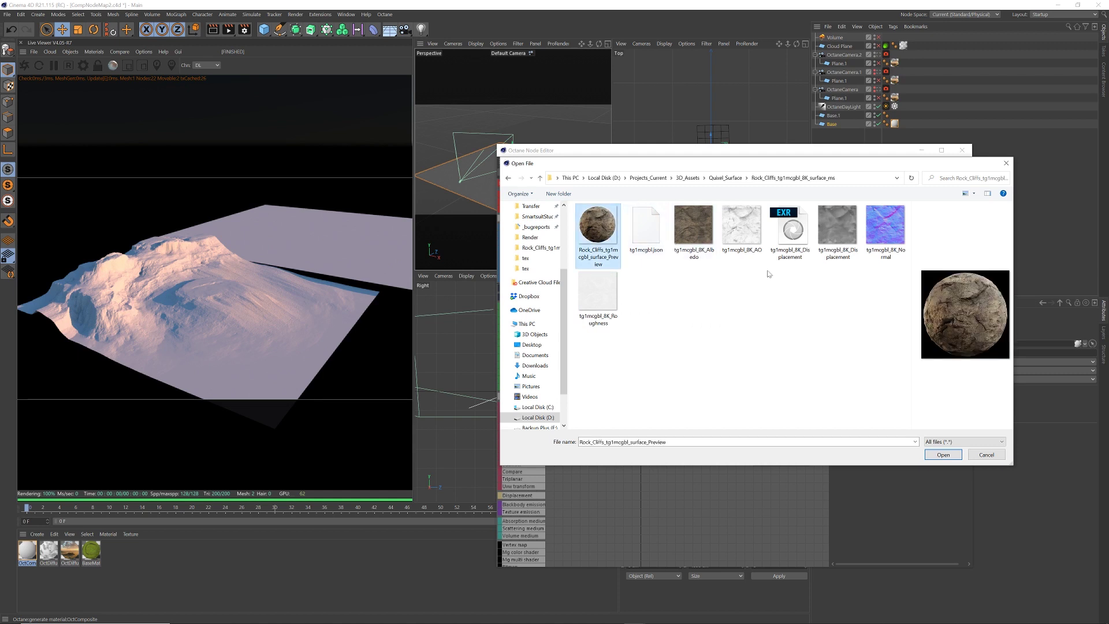
click(699, 230)
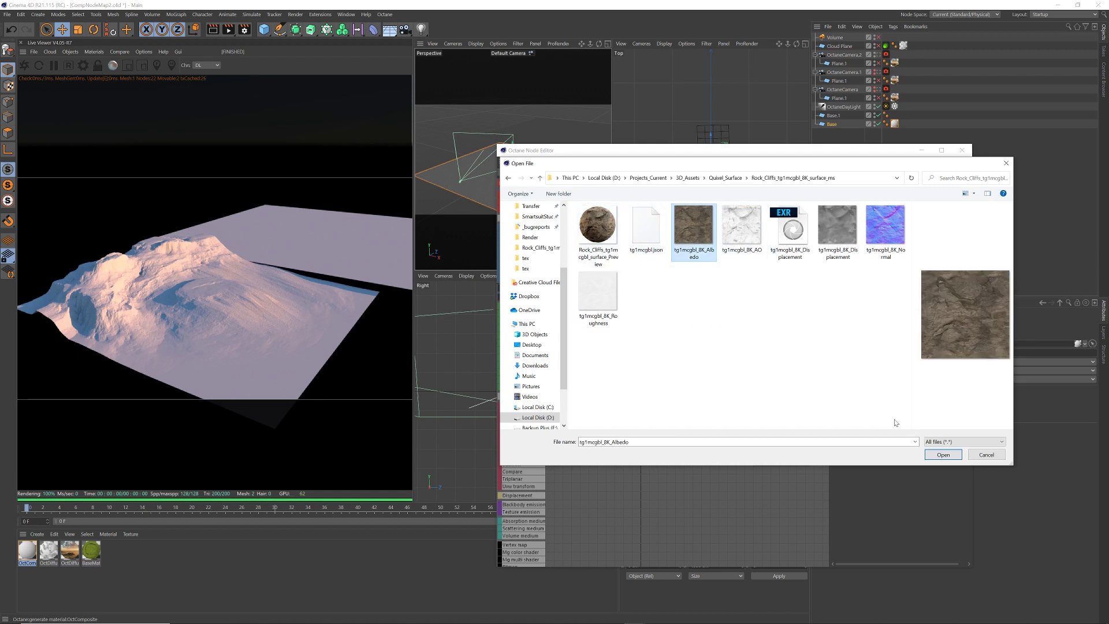
click(946, 457)
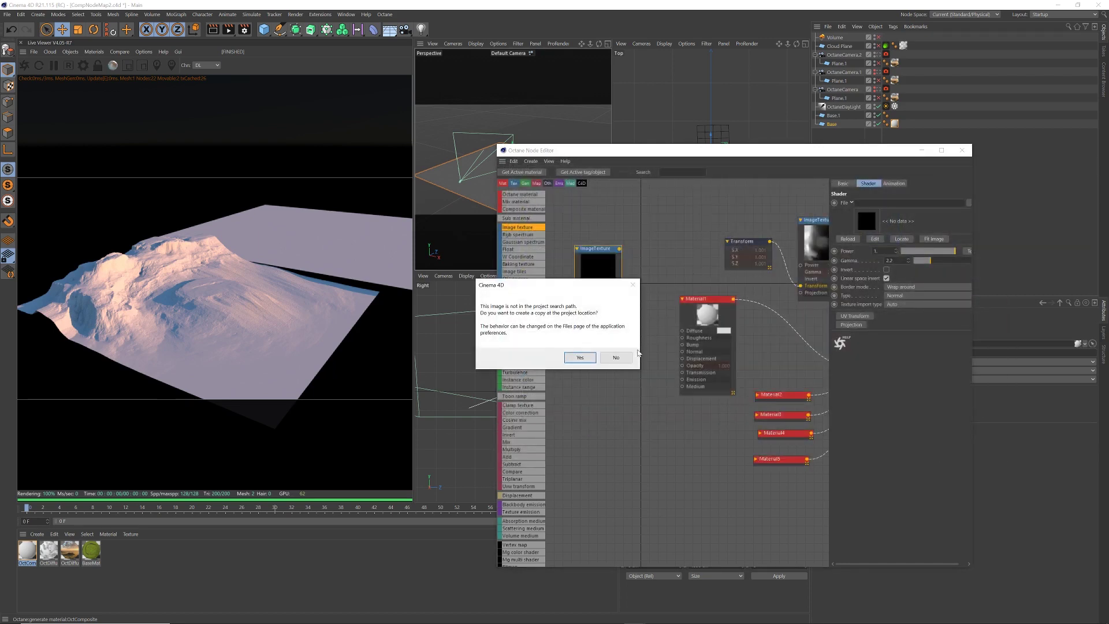
click(616, 357)
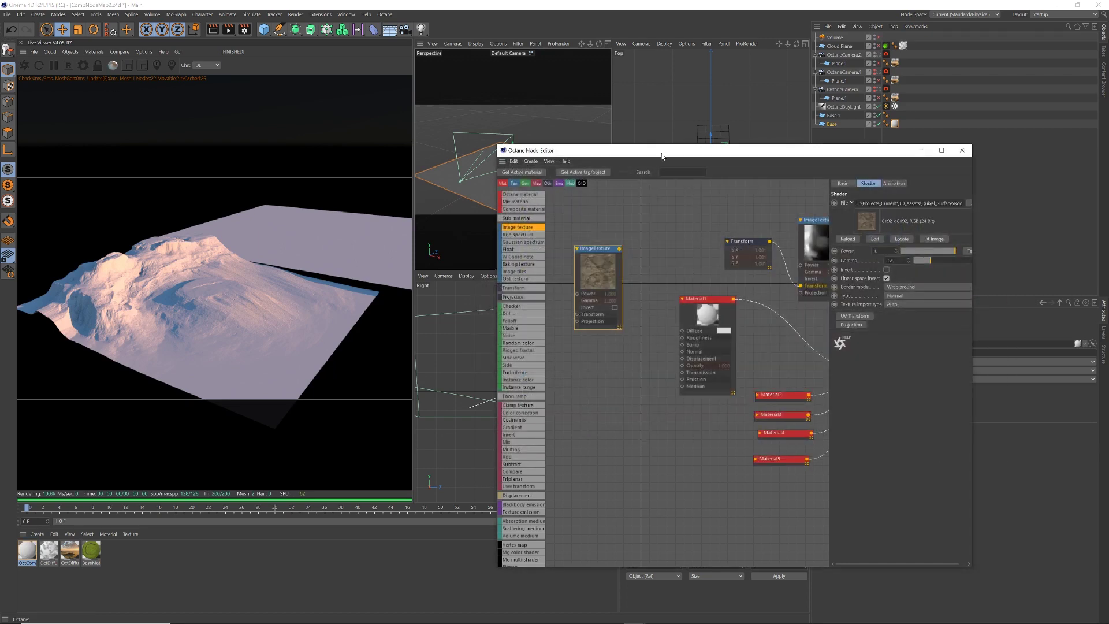
Connect the albedo ImageTexture to Material1's Diffuse input and reposition the Node Editor window.
drag(663, 157, 617, 151)
drag(576, 241, 637, 322)
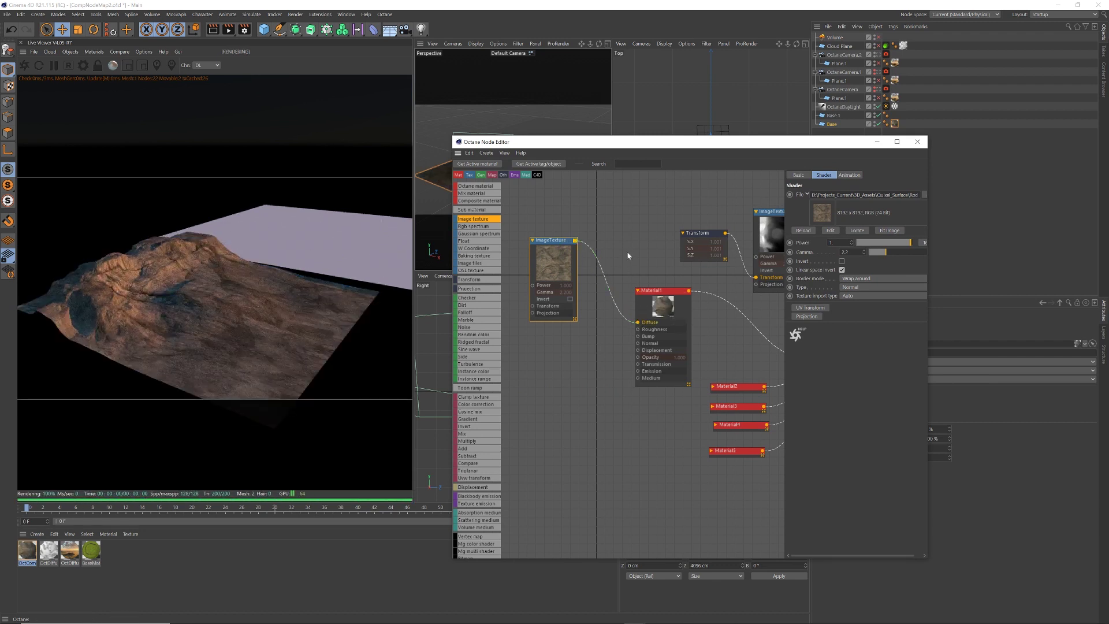
mouse_move(623, 142)
mouse_down()
mouse_move(624, 153)
mouse_move(653, 142)
mouse_move(638, 137)
mouse_up()
Duplicate the albedo ImageTexture three times and connect the copies to Material1's Roughness, Bump and Normal inputs.
mouse_move(559, 236)
mouse_down()
mouse_move(560, 215)
mouse_move(549, 223)
mouse_up()
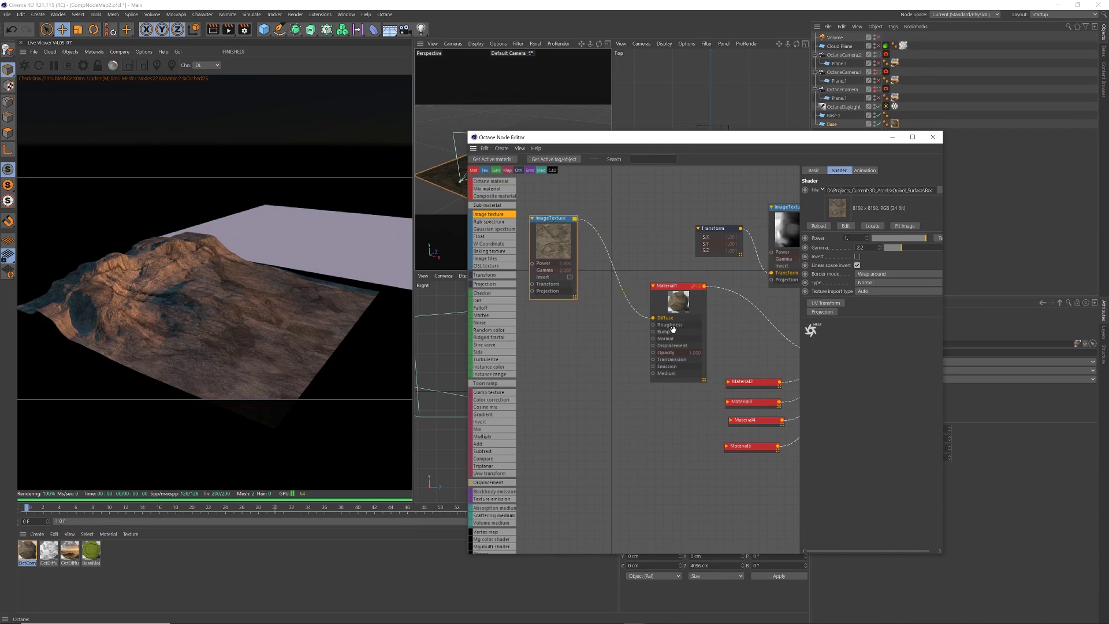
mouse_move(546, 221)
mouse_down()
mouse_move(574, 230)
mouse_move(591, 261)
mouse_move(560, 232)
mouse_up()
click(580, 241)
click(573, 244)
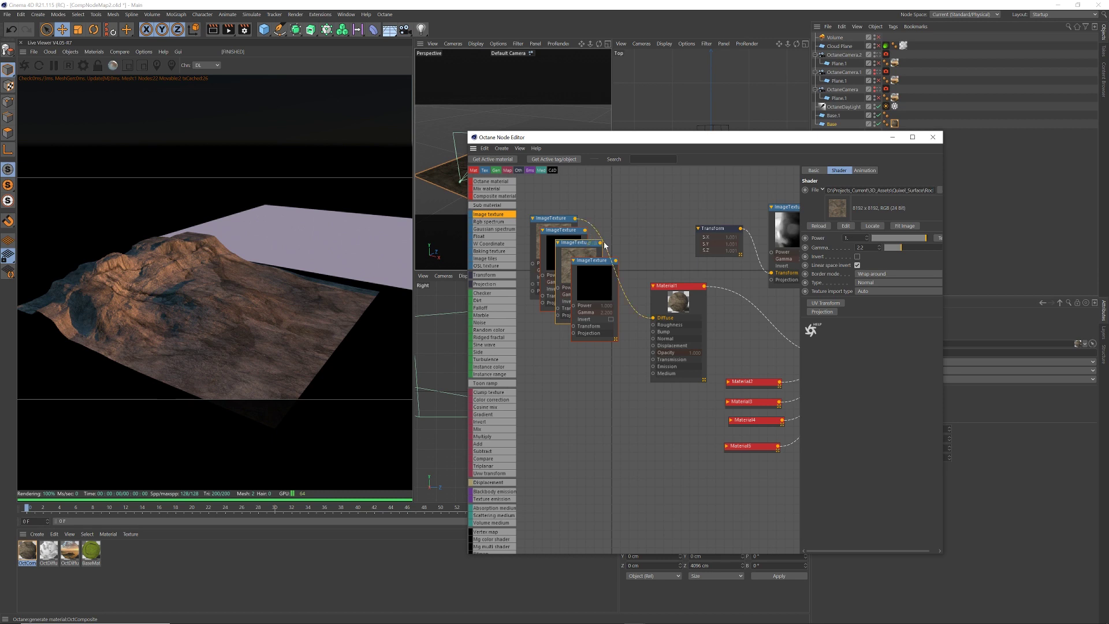
drag(585, 231, 653, 325)
drag(614, 260, 661, 338)
Load tg1mcgbl_8K_Roughness into the ImageTexture feeding Roughness, without copying the file to the project.
click(560, 230)
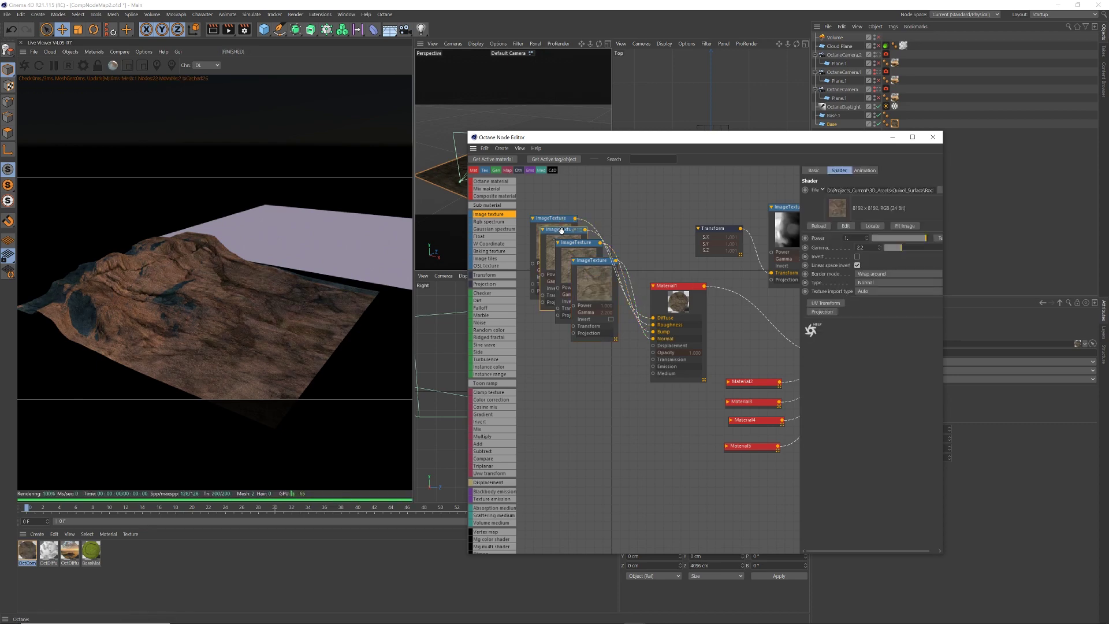
click(938, 191)
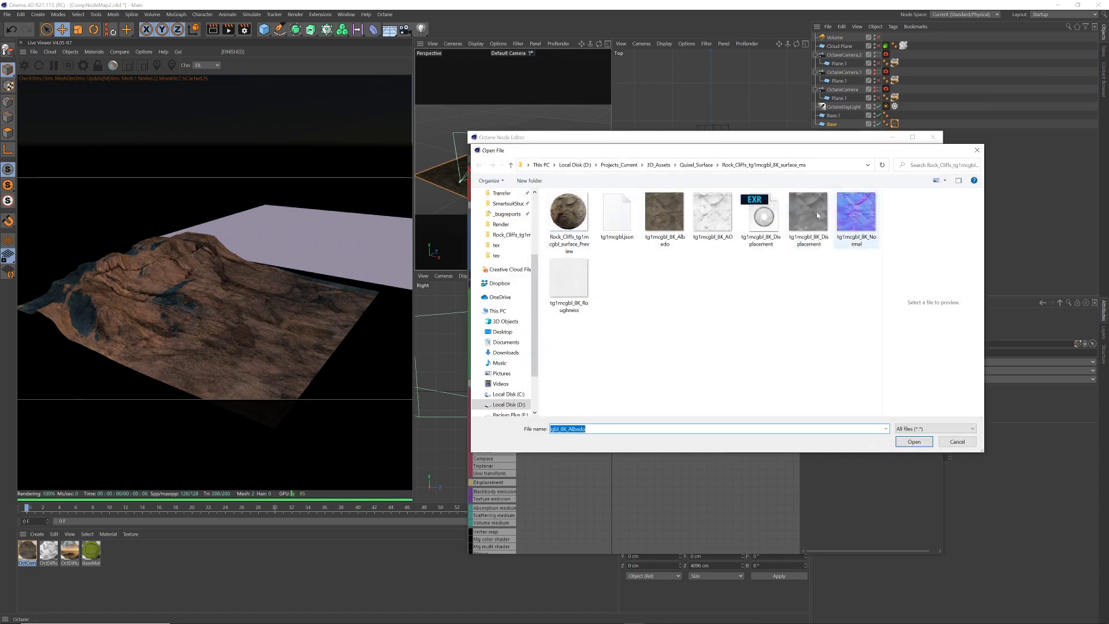
click(589, 278)
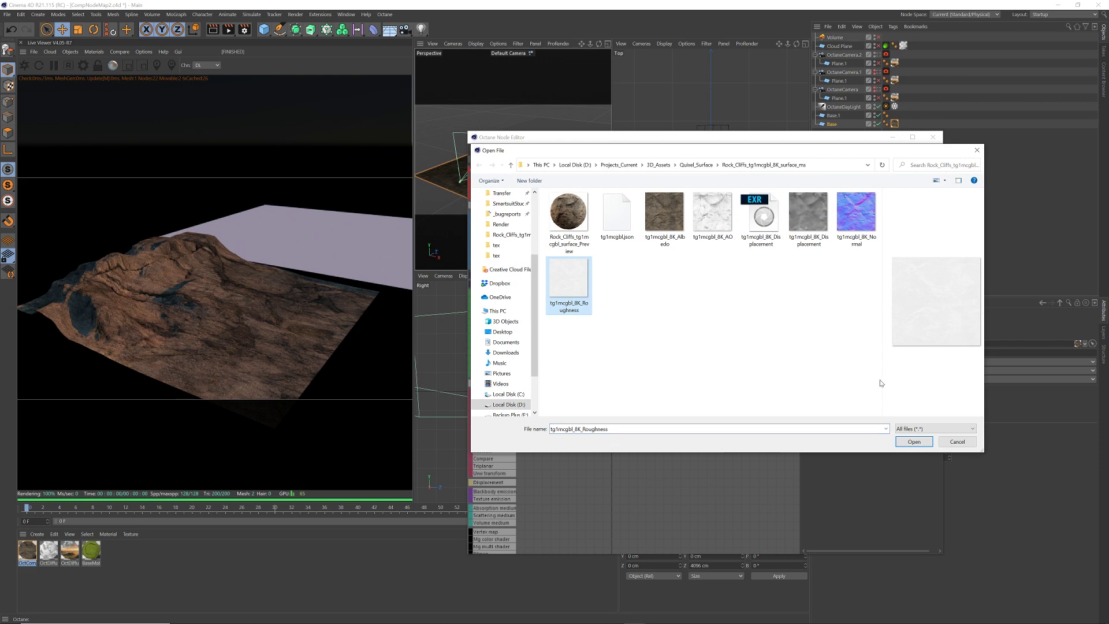
click(914, 441)
click(617, 357)
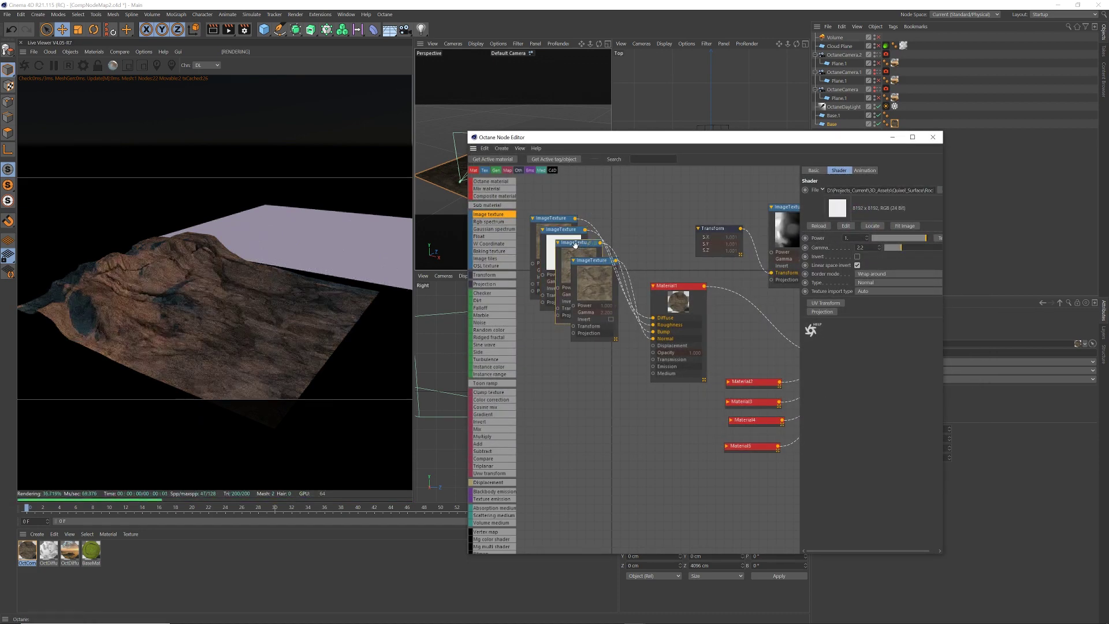
Load the non-EXR tg1mcgbl_8K_Displacement image into the ImageTexture feeding Bump, without copying the file to the project.
click(937, 192)
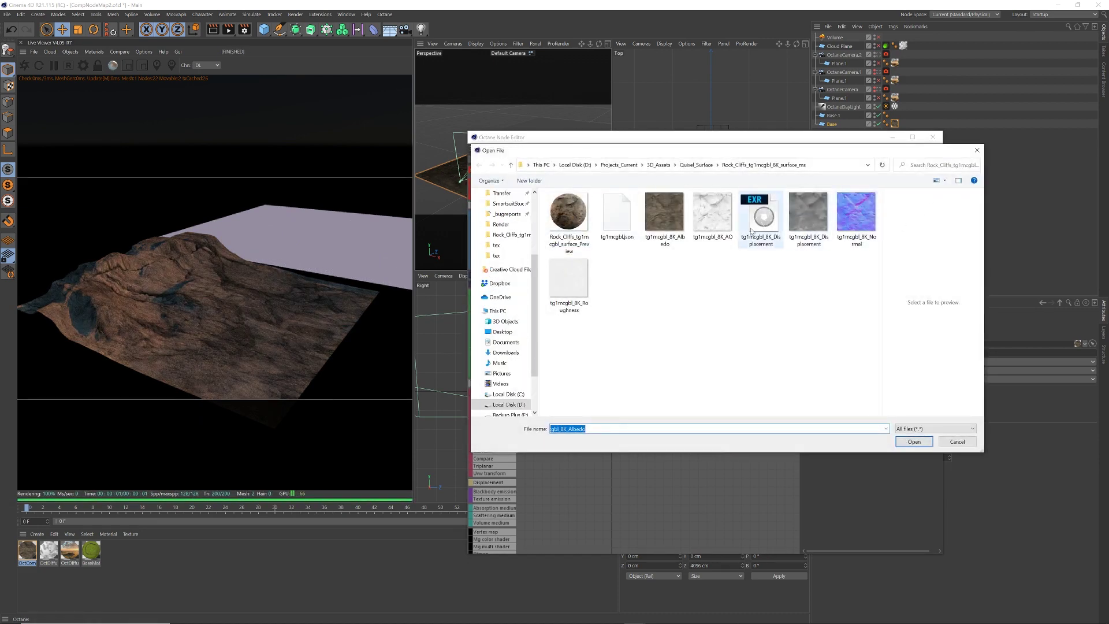
click(814, 218)
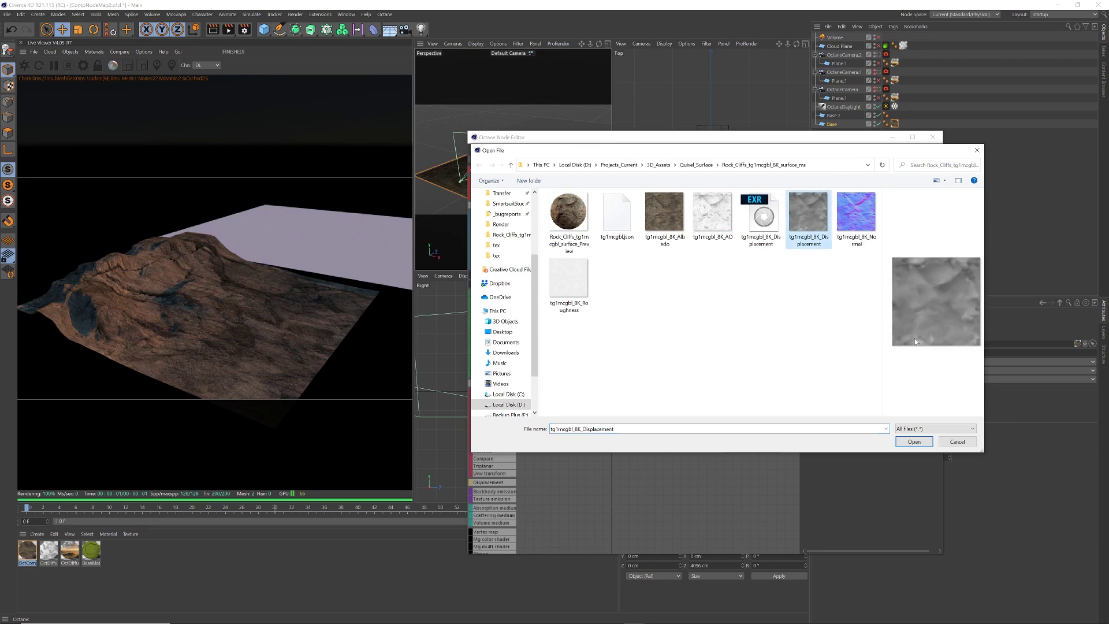
click(914, 441)
click(616, 358)
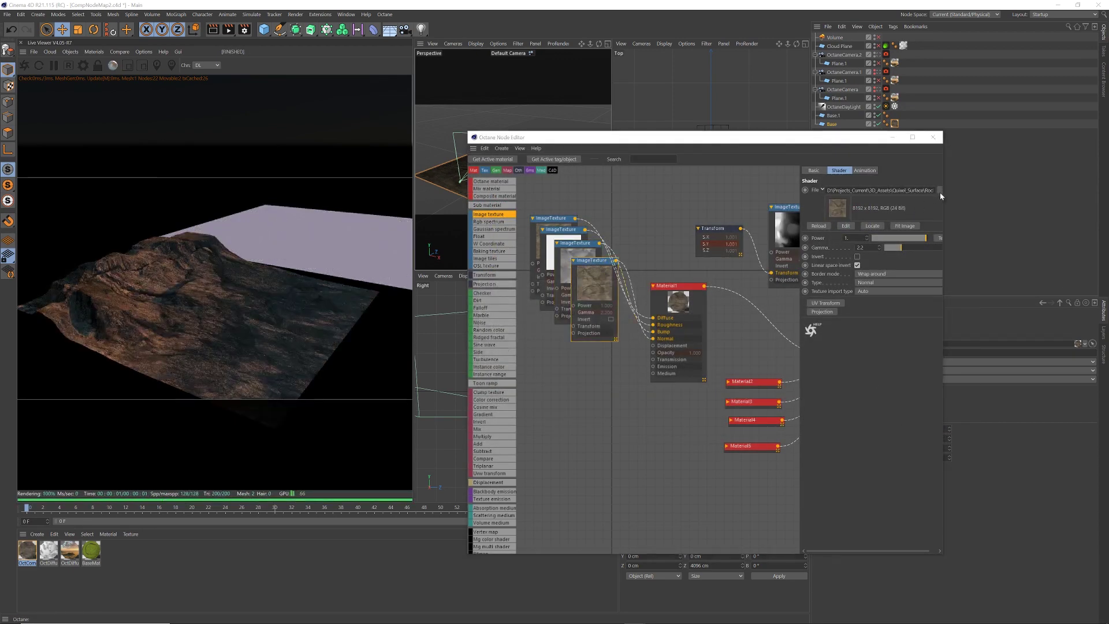
Load tg1mcgbl_8K_Normal into the ImageTexture feeding Normal, without copying the file to the project.
click(937, 192)
click(857, 215)
click(913, 440)
click(615, 357)
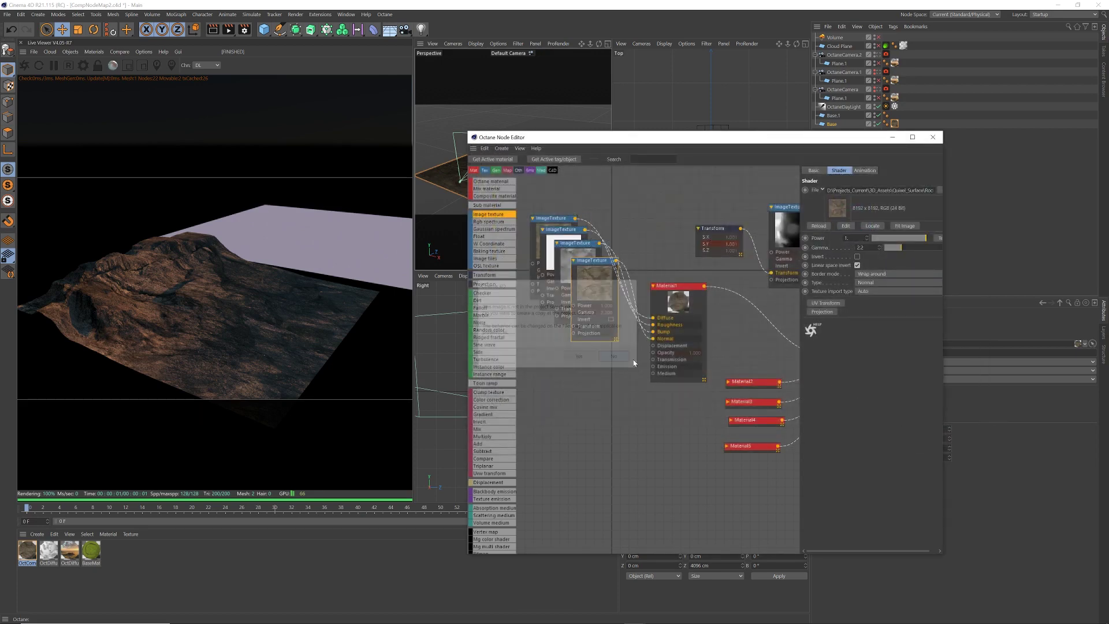
Set the texture type of Material1's roughness and bump ImageTexture nodes to Float.
click(636, 220)
middle_drag(636, 236, 662, 235)
middle_drag(738, 327, 662, 287)
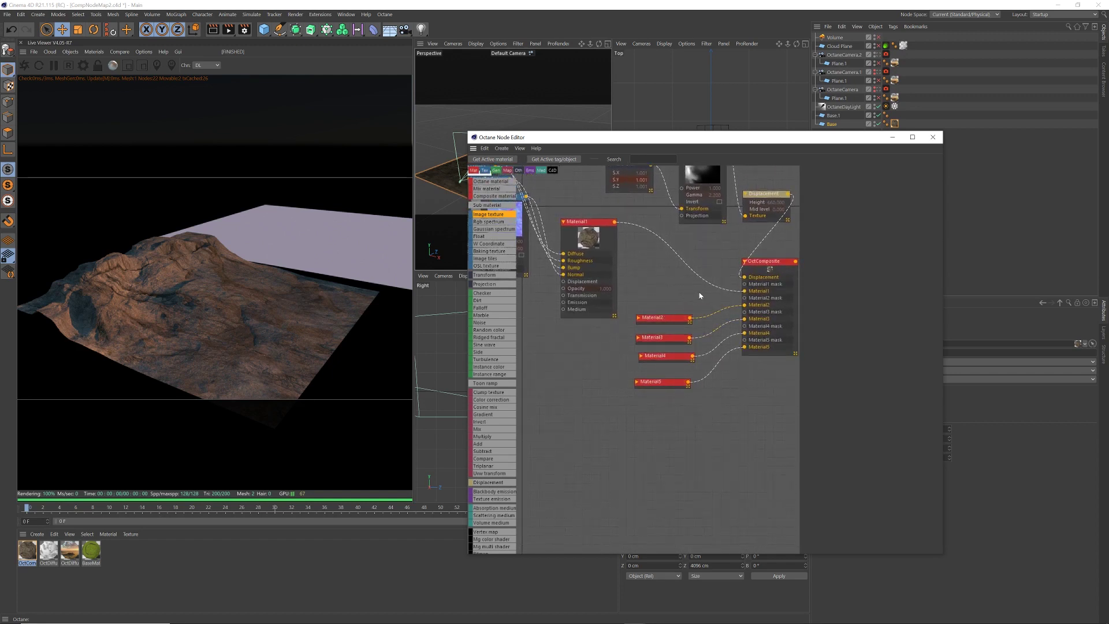
middle_drag(586, 197, 667, 238)
click(570, 209)
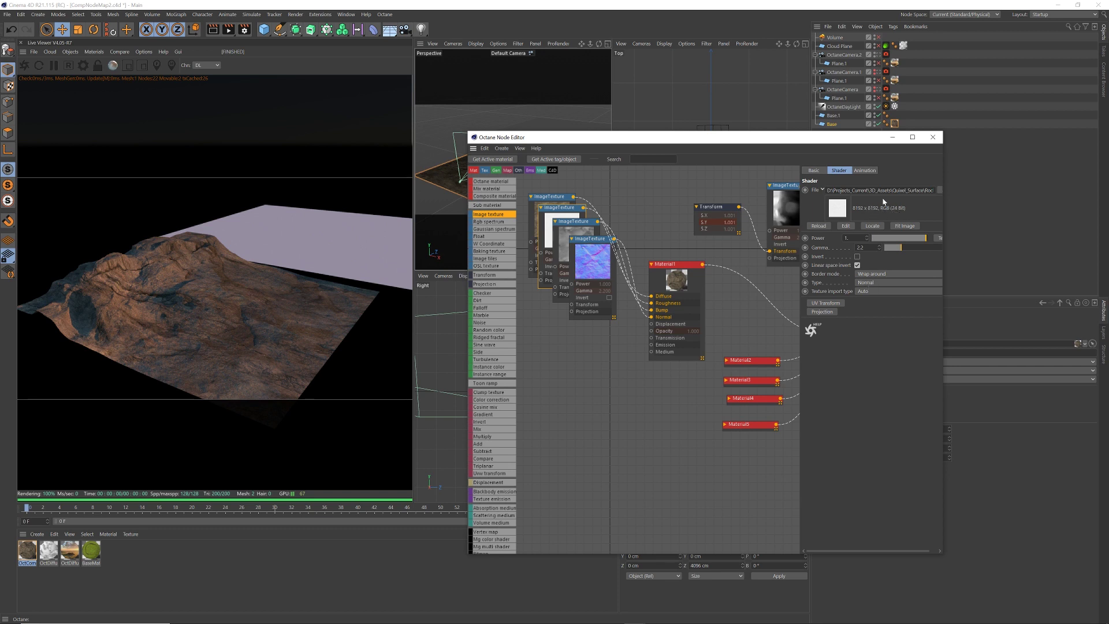
click(860, 283)
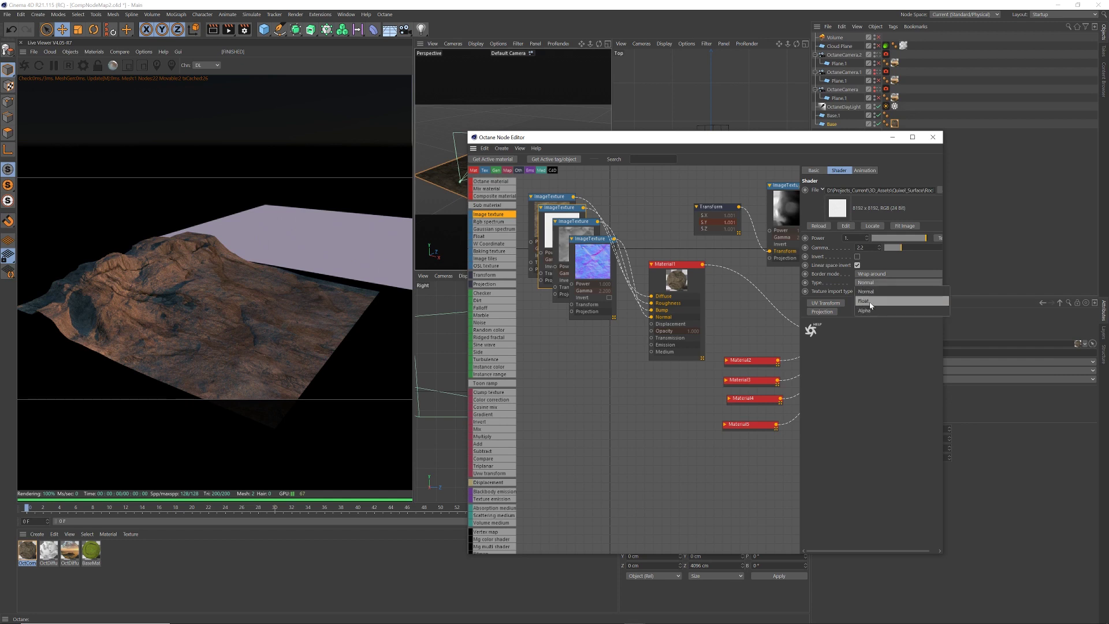
click(869, 305)
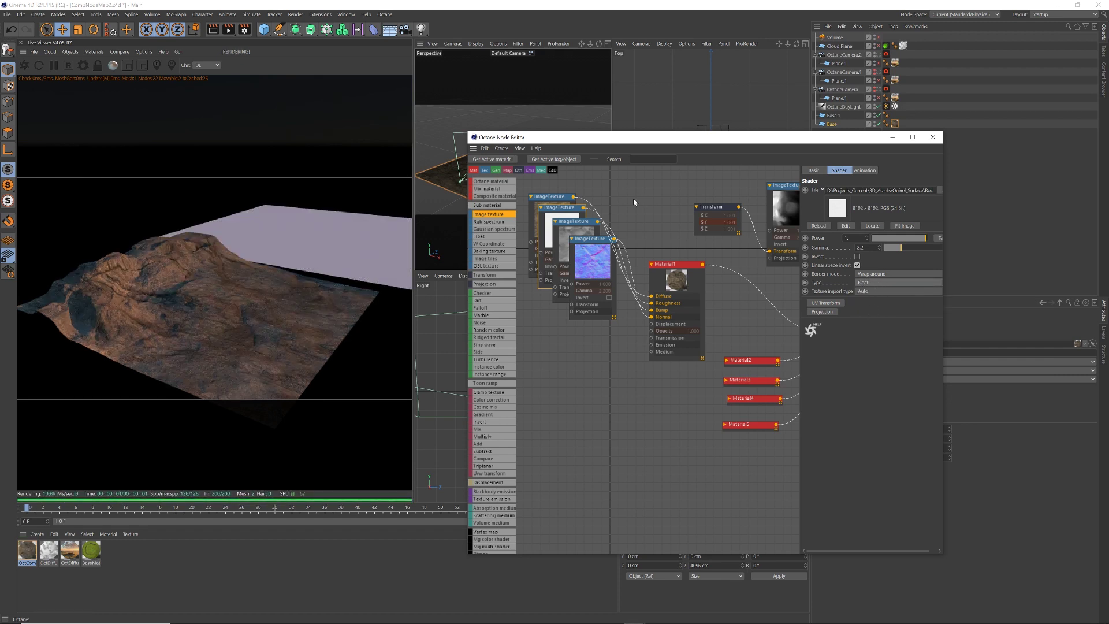
click(577, 222)
click(860, 282)
click(873, 304)
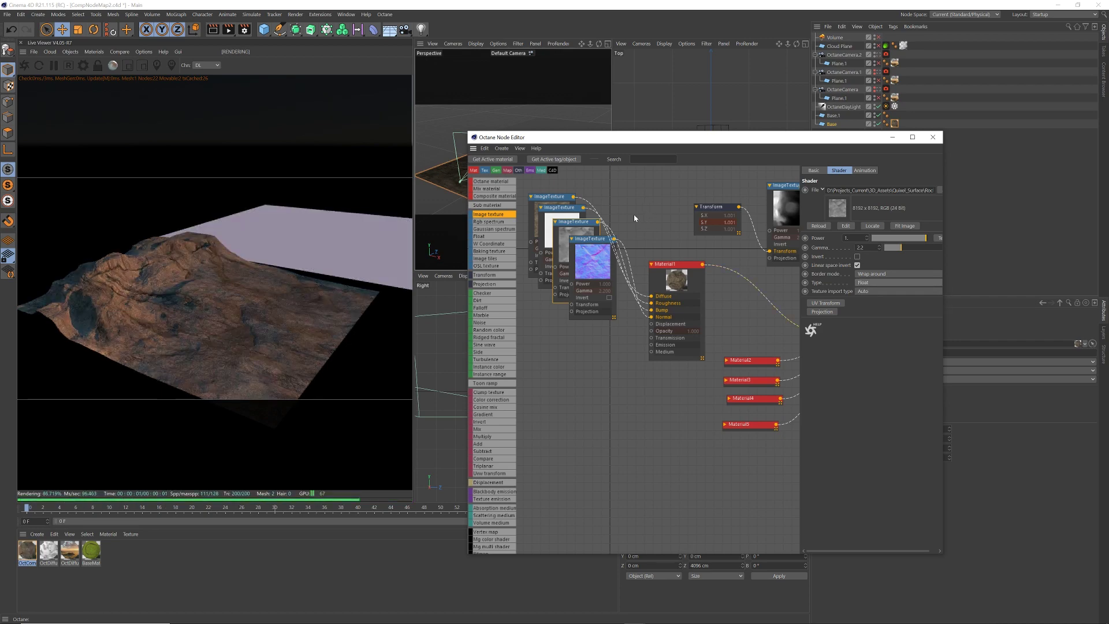
Add a Transform node driving all four of Material1's ImageTexture nodes and set its uniform scale to 0.5.
middle_drag(646, 220, 695, 223)
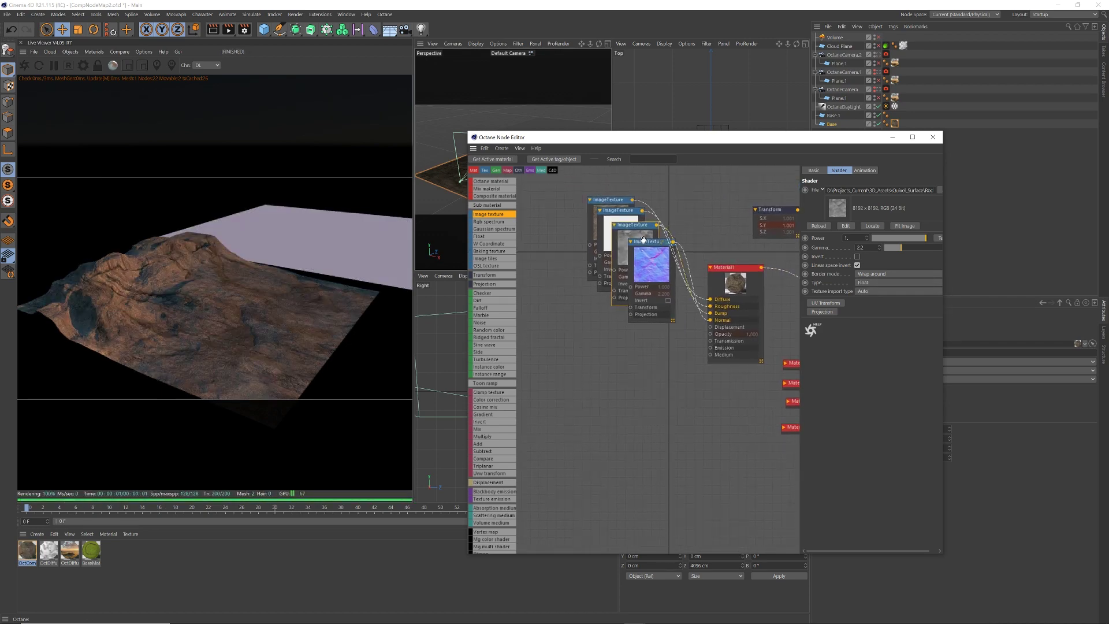
middle_drag(564, 209, 568, 215)
drag(501, 275, 637, 307)
drag(542, 273, 549, 280)
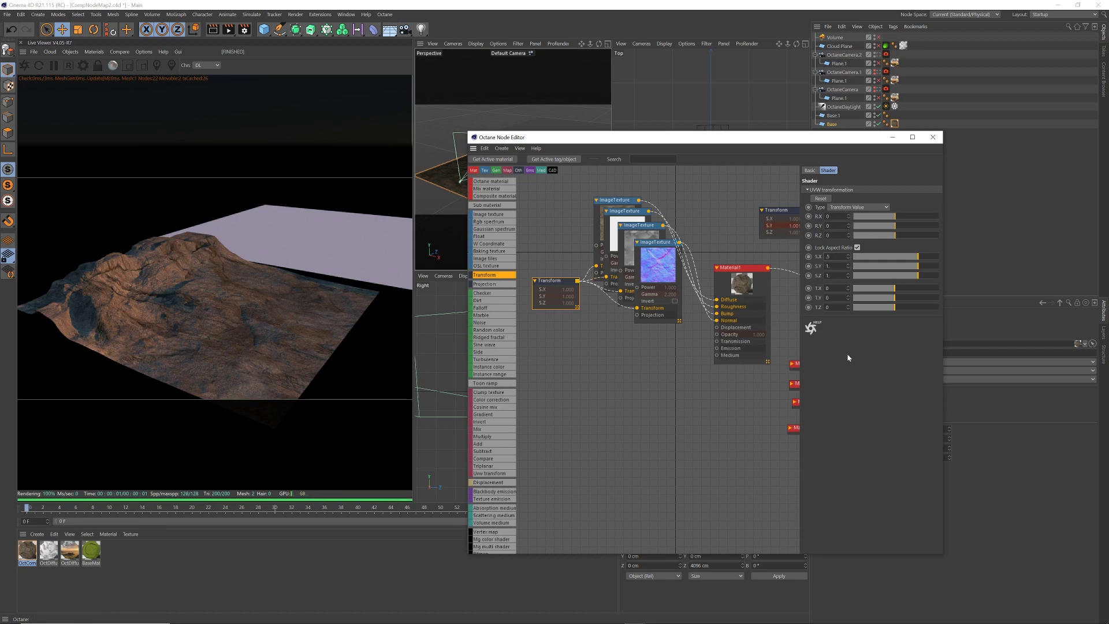
text(.5)
key(Return)
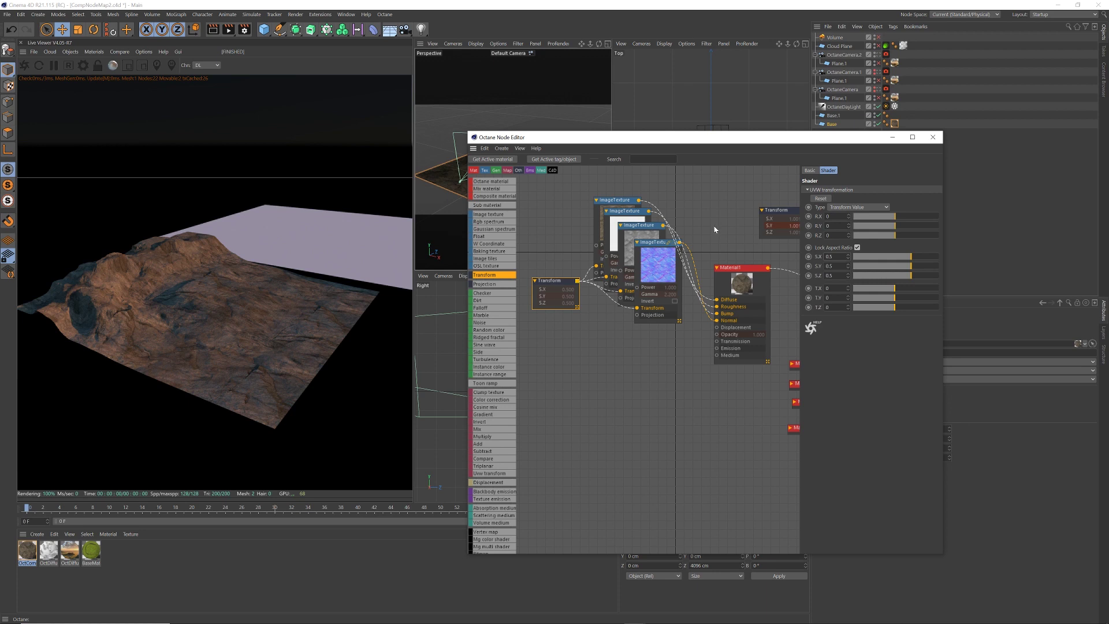
middle_drag(724, 236, 613, 197)
middle_drag(700, 292, 641, 293)
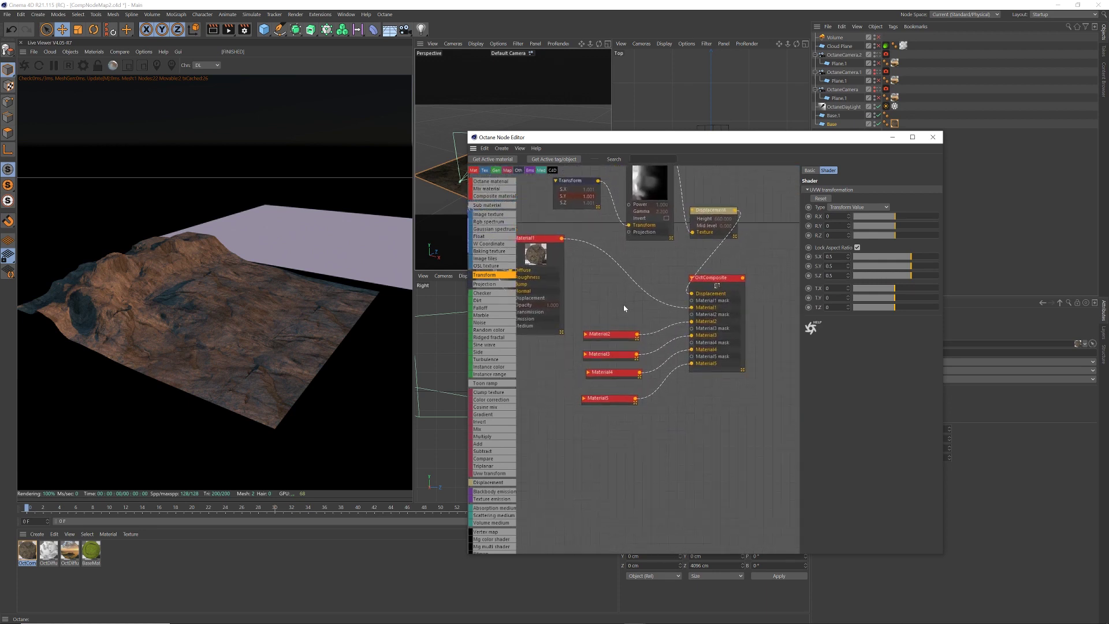
middle_drag(621, 306, 738, 311)
middle_drag(577, 316, 624, 362)
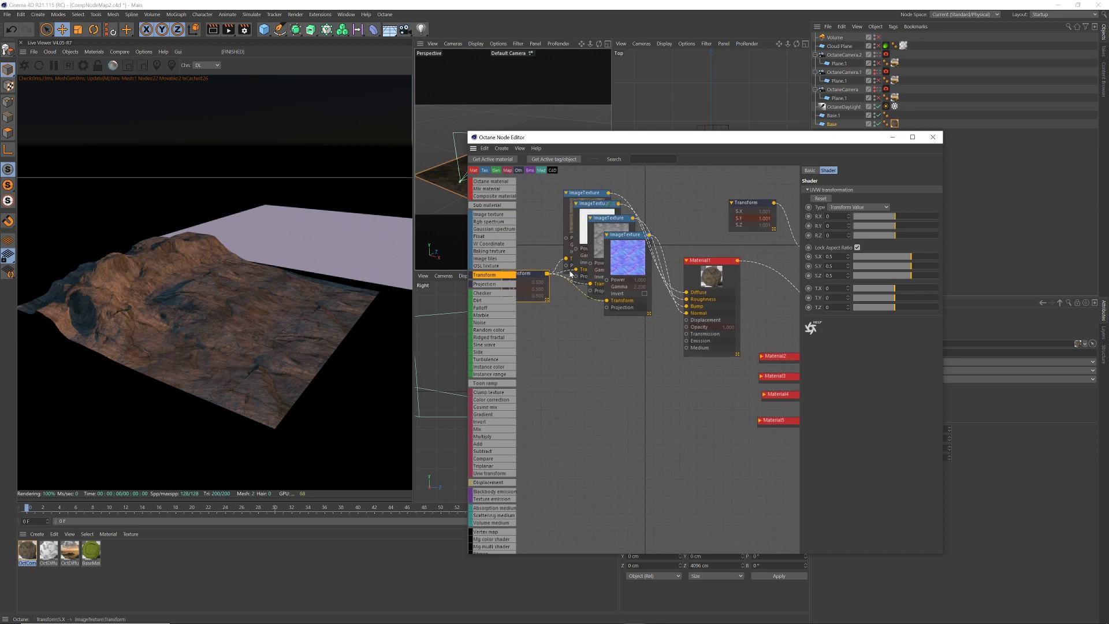
drag(526, 185, 634, 330)
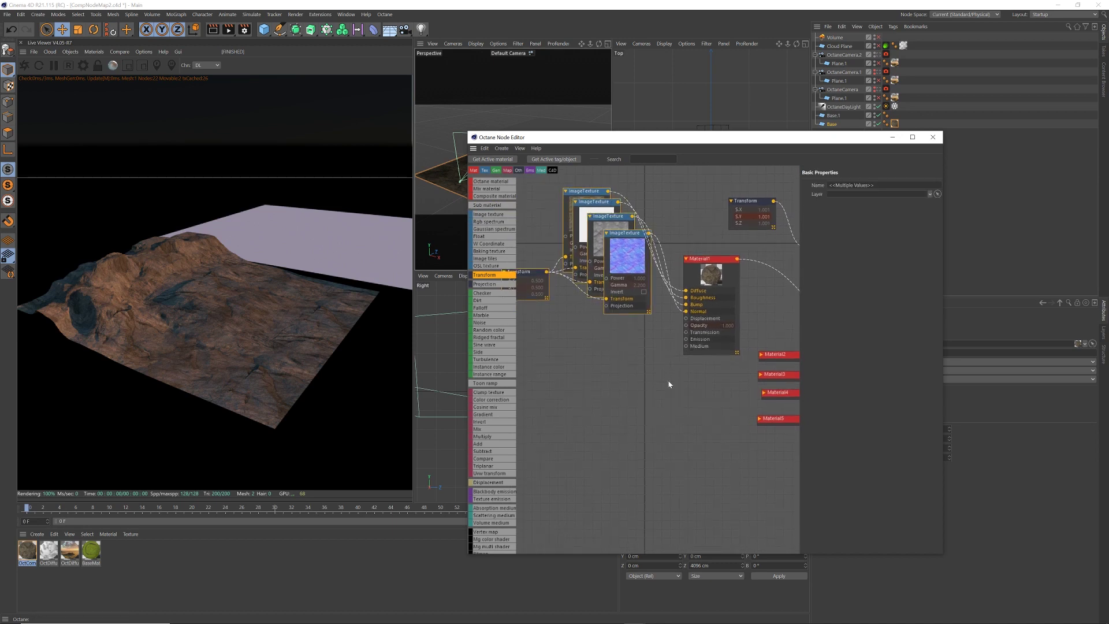
Expand the Material2 node, place it below Material1, and set its diffuse color to red with 83% saturation.
middle_drag(674, 388, 597, 324)
double_click(687, 291)
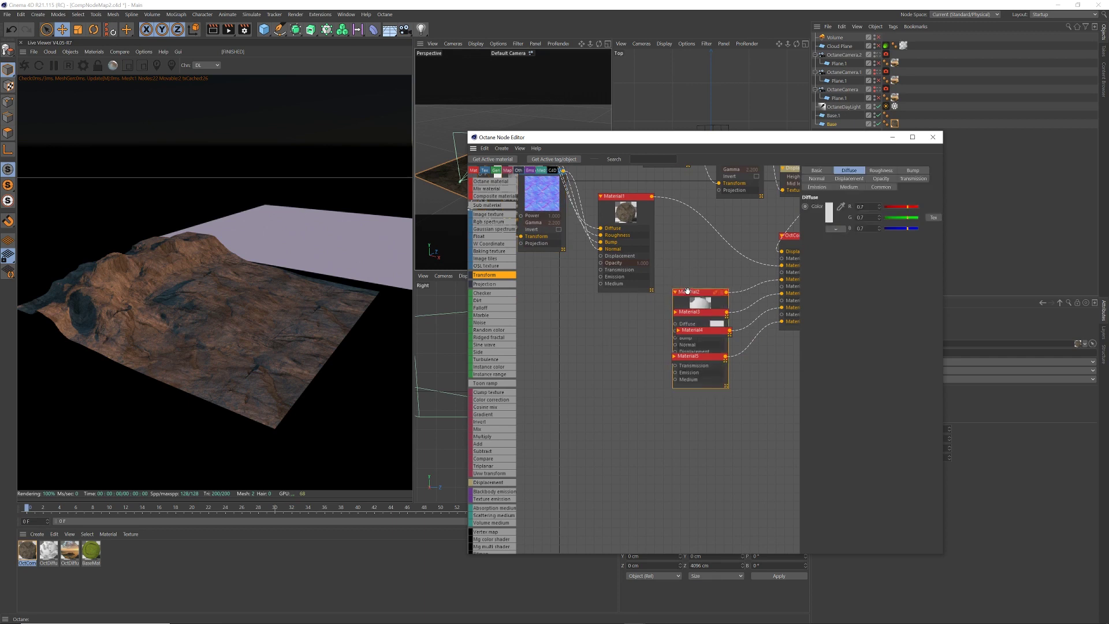
drag(687, 293, 611, 305)
middle_drag(681, 279, 658, 266)
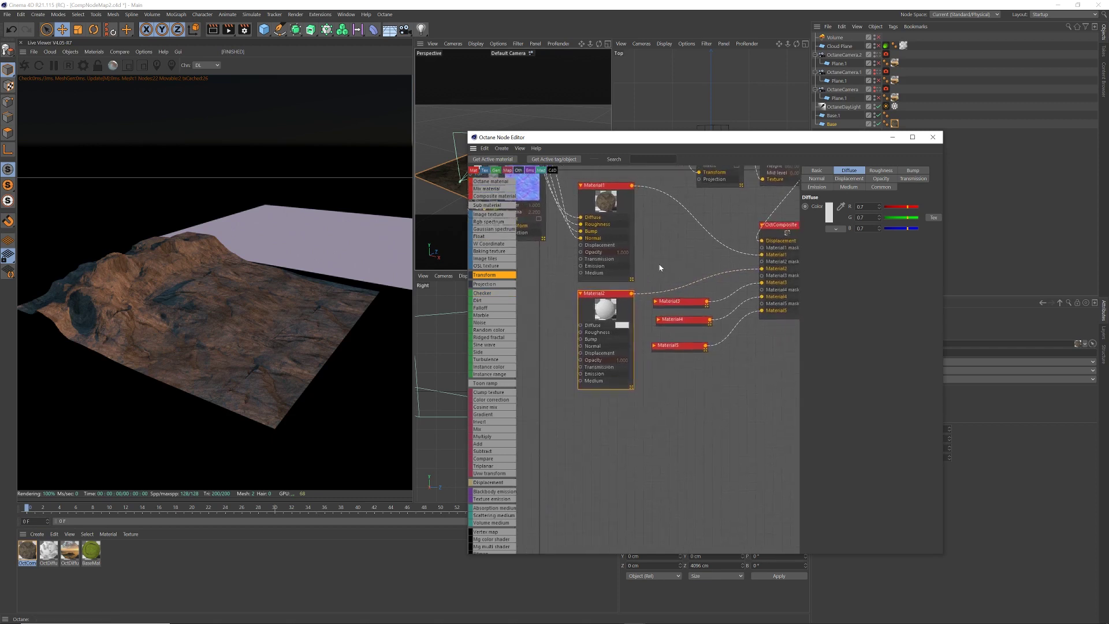
click(830, 213)
drag(833, 218, 891, 220)
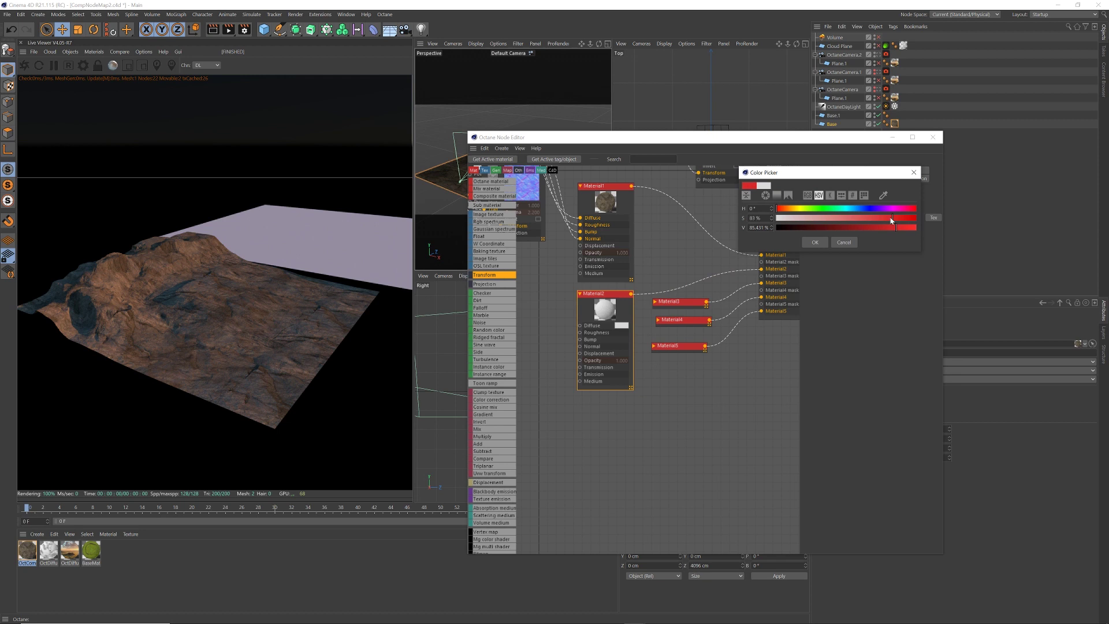
click(821, 242)
Add an ImageTexture node near OctComposite and open the file selection for its image.
middle_drag(666, 267, 570, 337)
drag(678, 223, 720, 214)
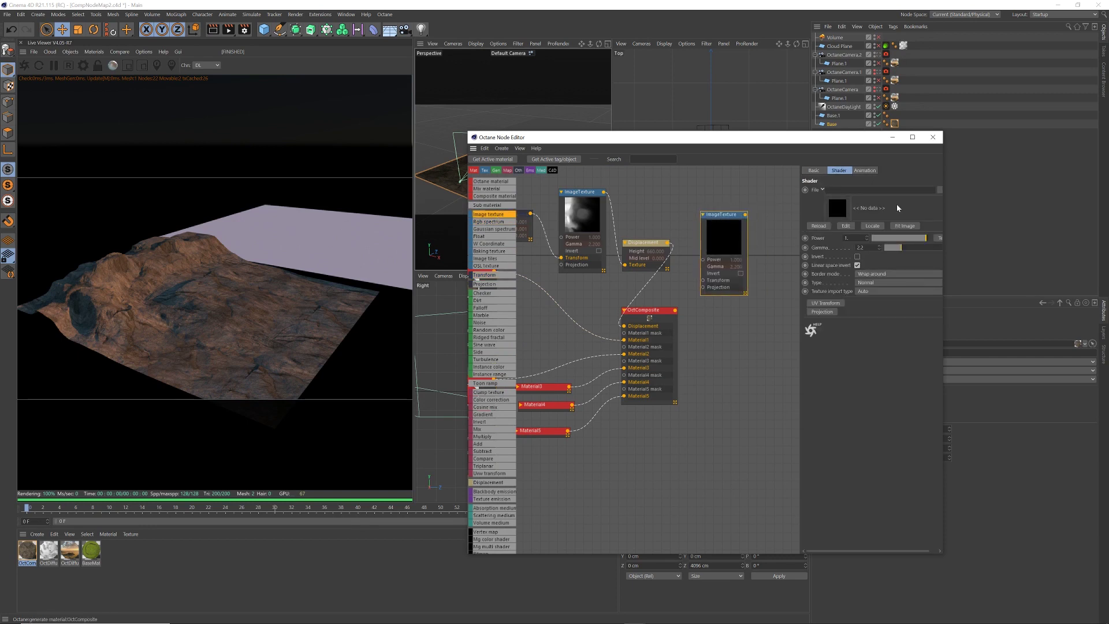
middle_drag(899, 213, 857, 213)
click(934, 191)
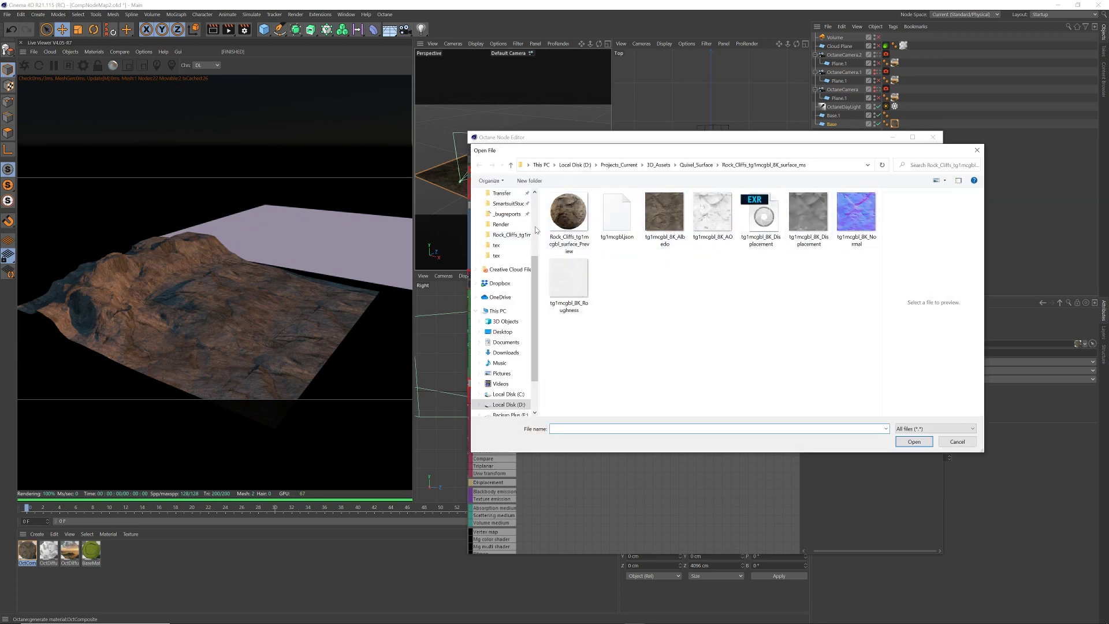
scroll(537, 231, up, 4)
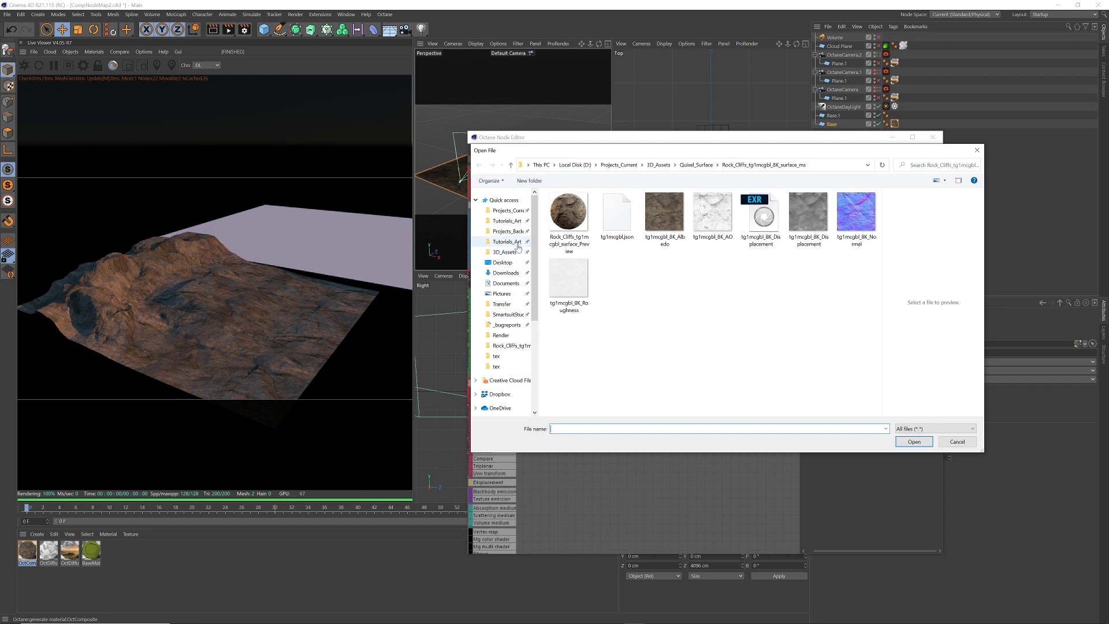
click(515, 242)
click(879, 354)
drag(878, 330, 873, 411)
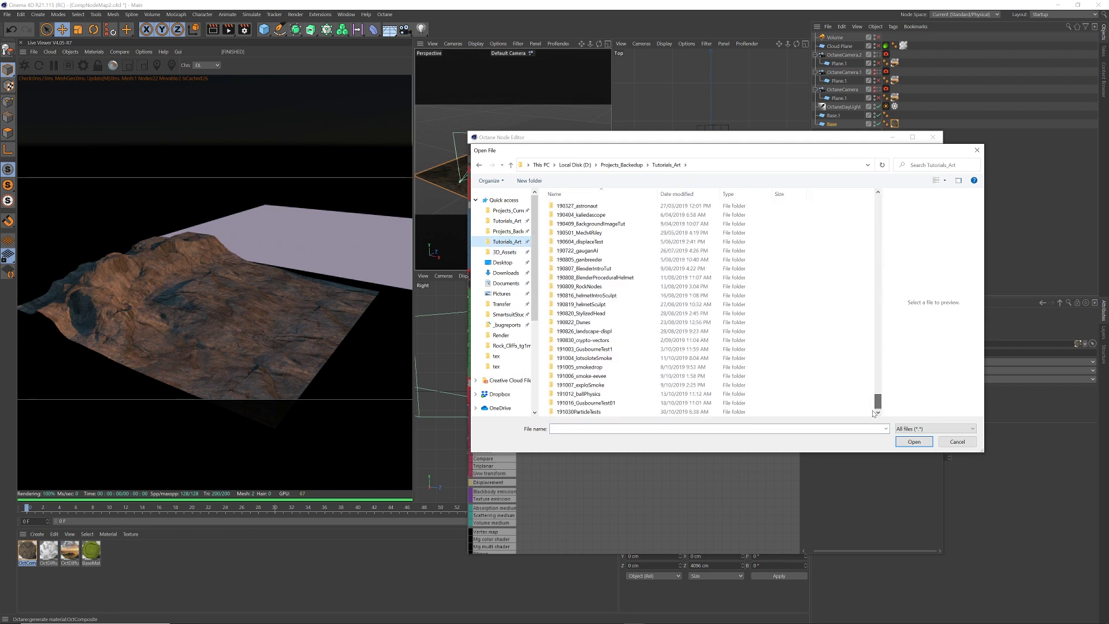
click(581, 411)
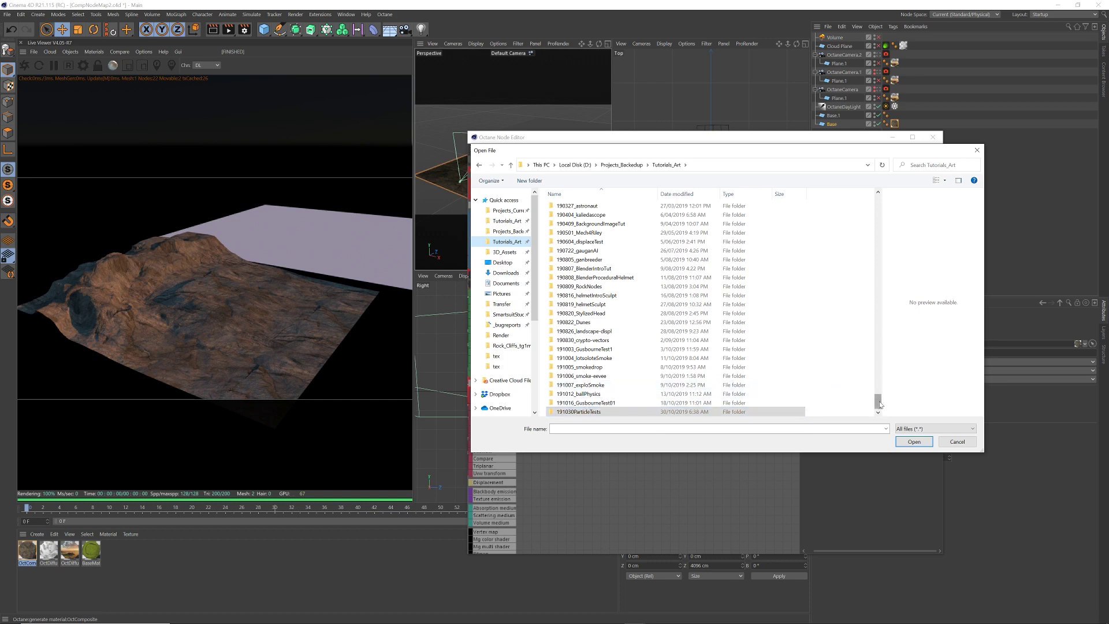
drag(877, 407, 806, 212)
scroll(506, 225, down, 4)
click(507, 224)
scroll(507, 224, up, 4)
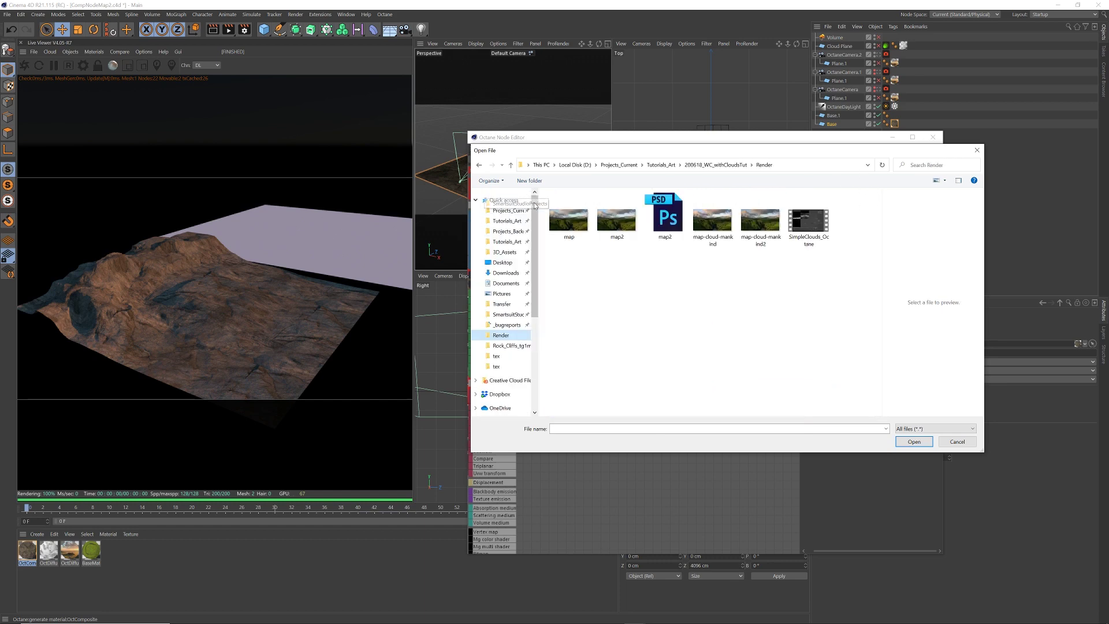
Browse to the Tutorials_Art folder inside Projects_Current.
click(507, 225)
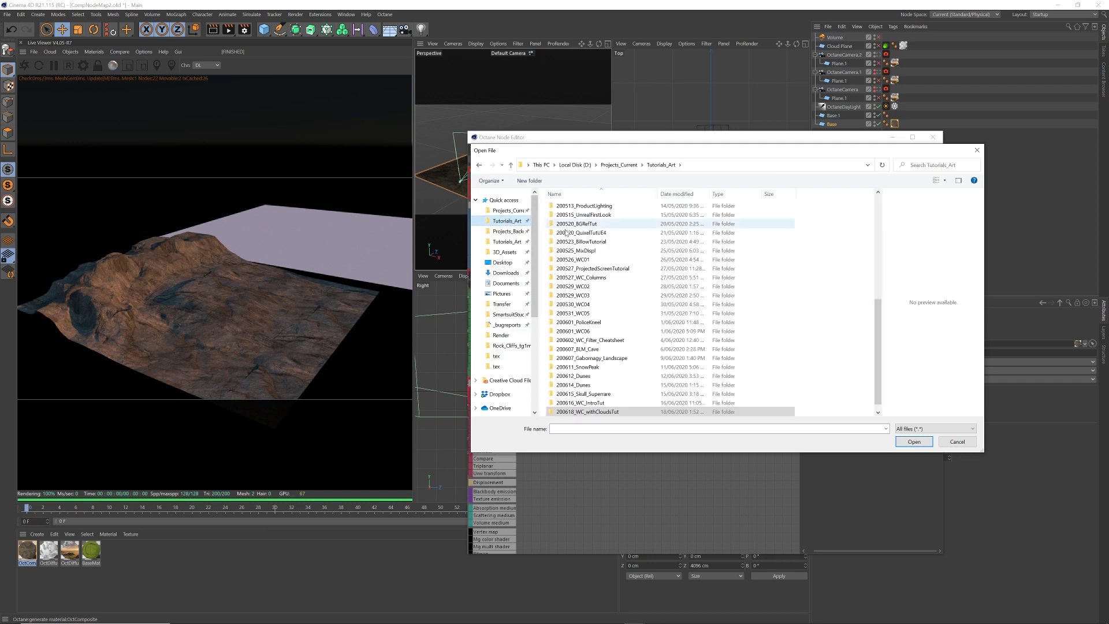
double_click(616, 411)
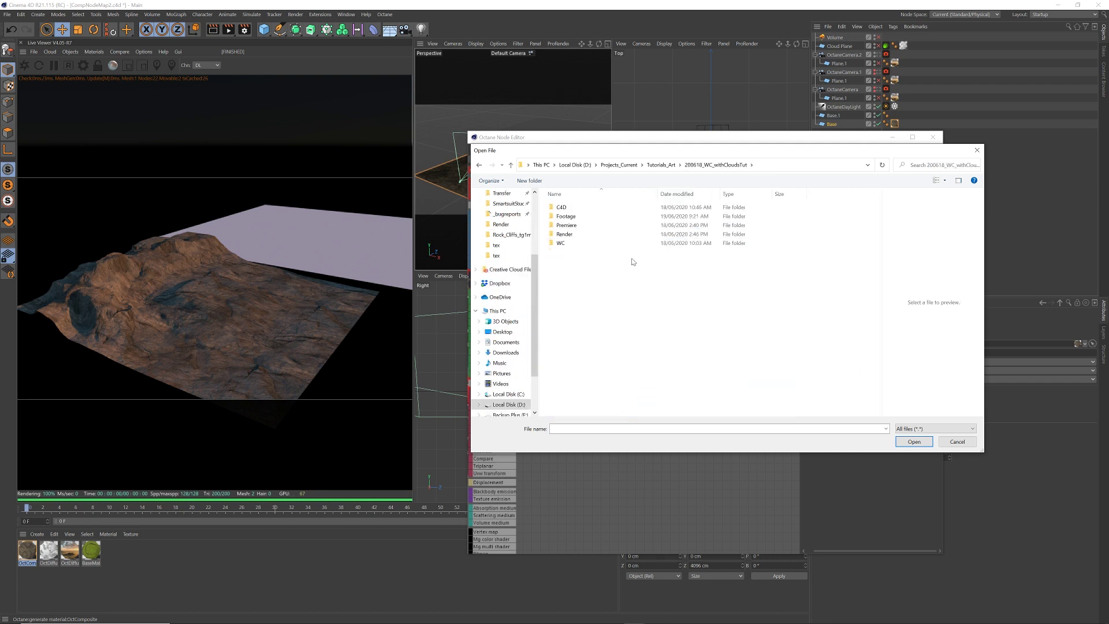
double_click(578, 214)
click(575, 210)
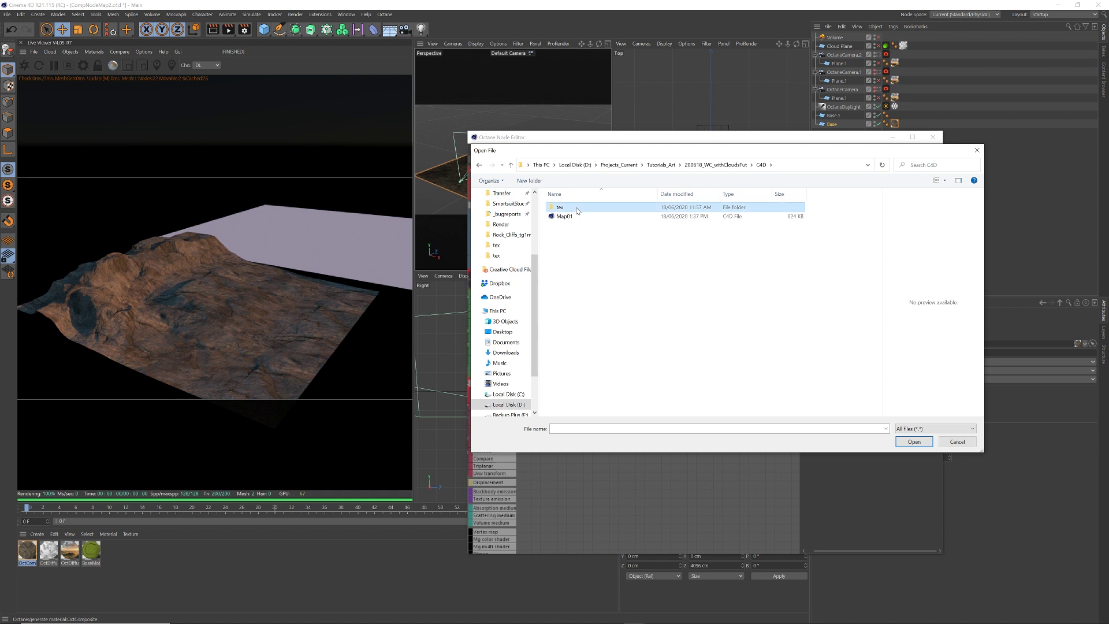
click(511, 166)
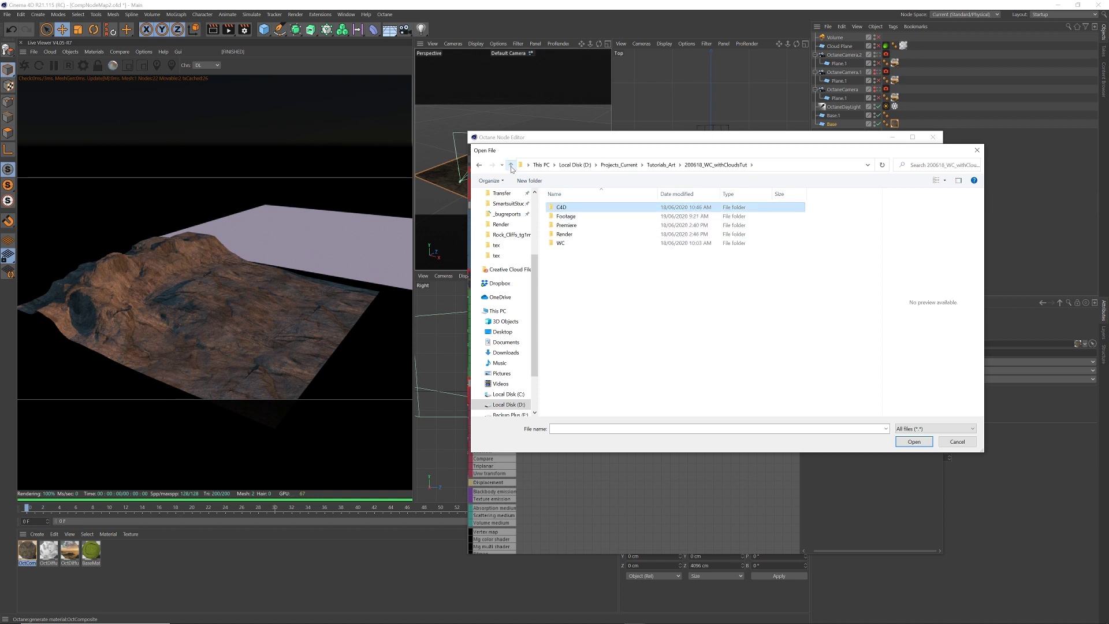
click(511, 166)
Load heatmap_Dirt20_Default0 from the C4D/tex folder of 200619_WC_OctaneCompNode into the new ImageTexture.
drag(877, 320, 877, 327)
click(624, 414)
double_click(623, 411)
double_click(569, 208)
double_click(571, 209)
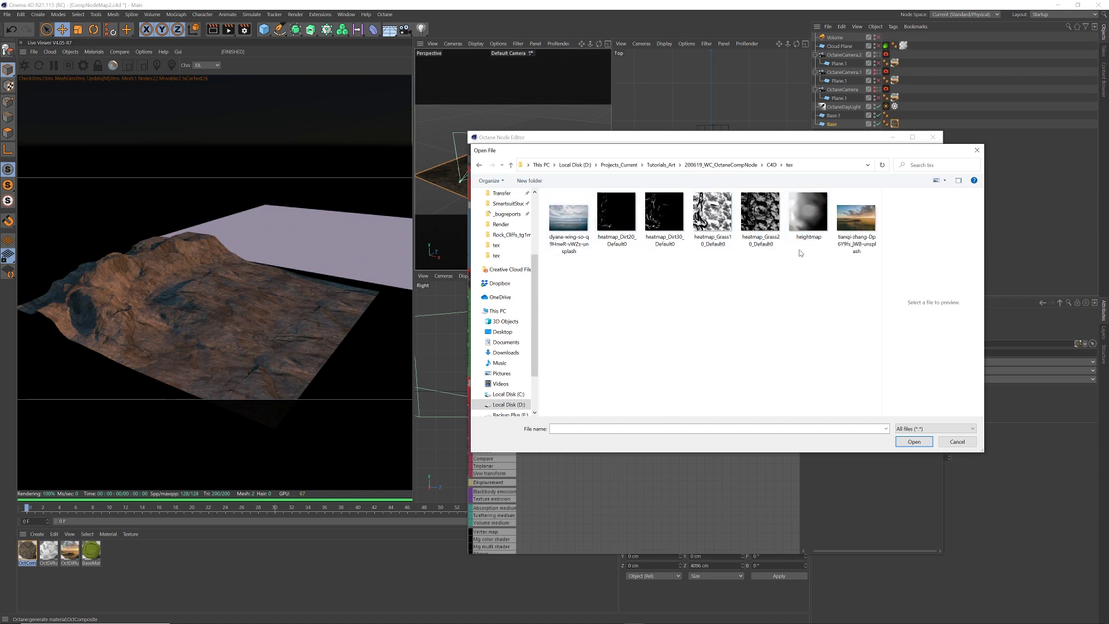
click(633, 243)
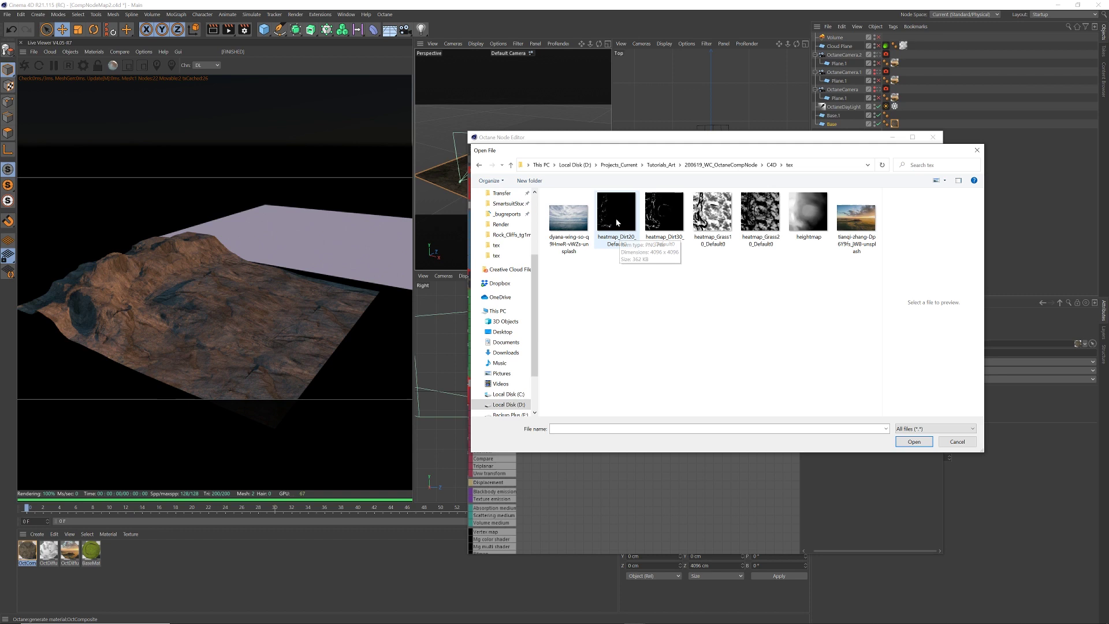
click(912, 442)
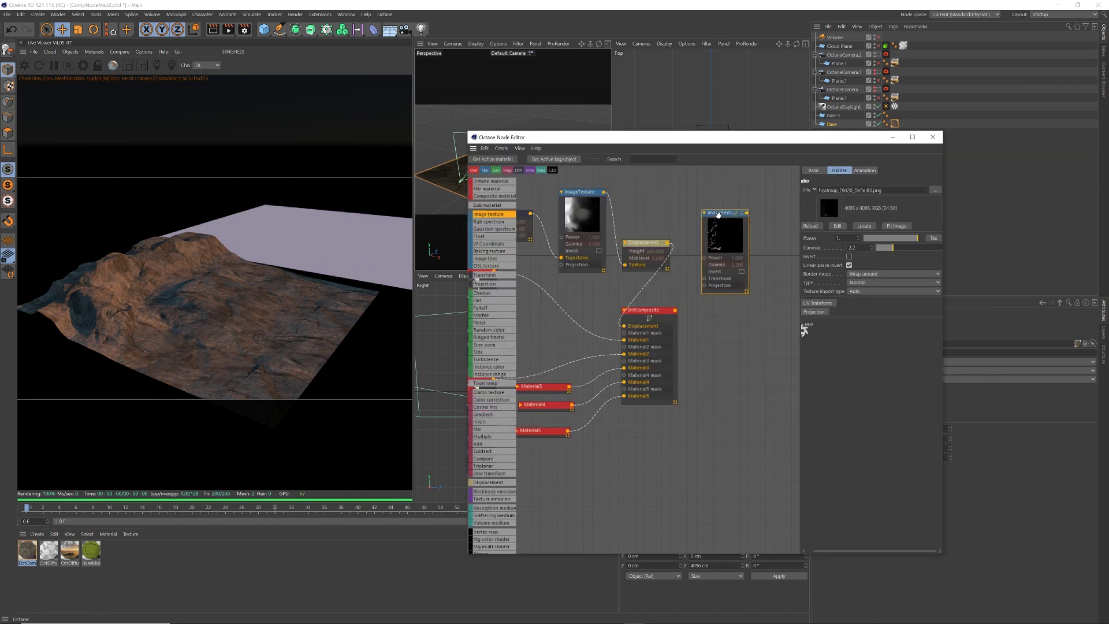
Connect the Dirt20 heatmap ImageTexture to OctComposite's Material2 mask and set its texture type to Float.
drag(745, 214, 624, 347)
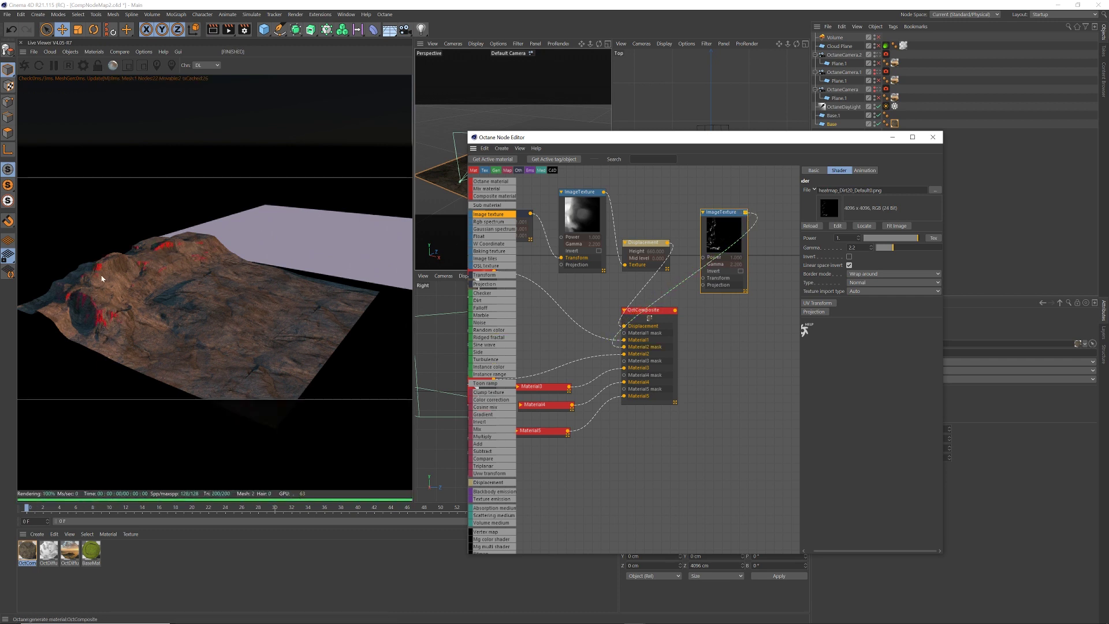
drag(707, 218, 713, 215)
click(862, 283)
click(866, 301)
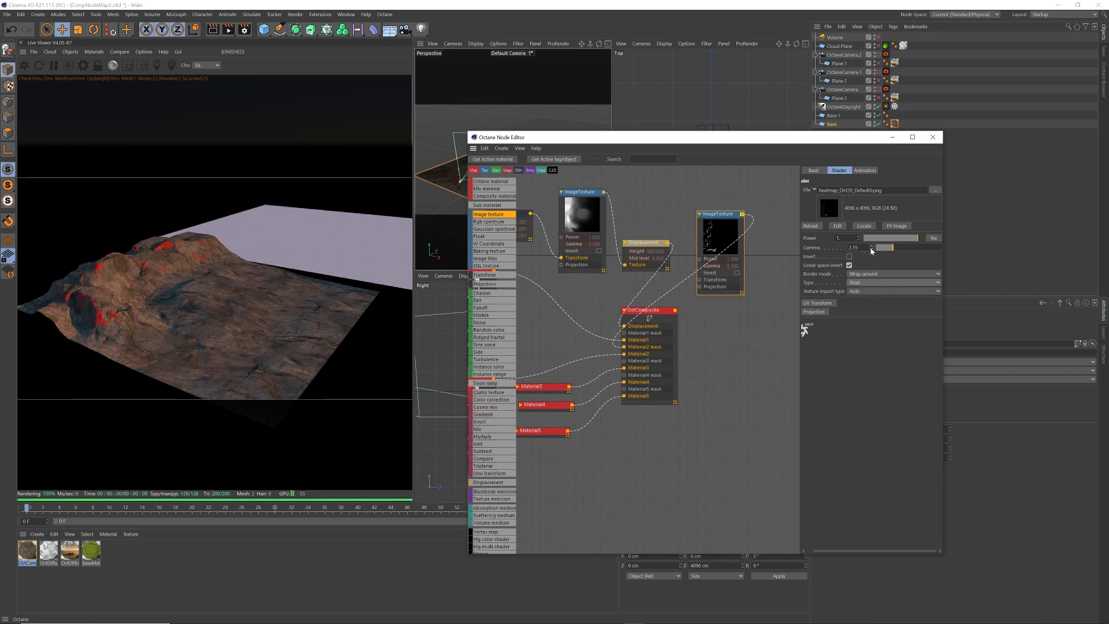
Try a gamma of 0.1 and a power of 0 on the Dirt20 mask texture, restoring them to 2.2 and 1.
drag(872, 250, 876, 367)
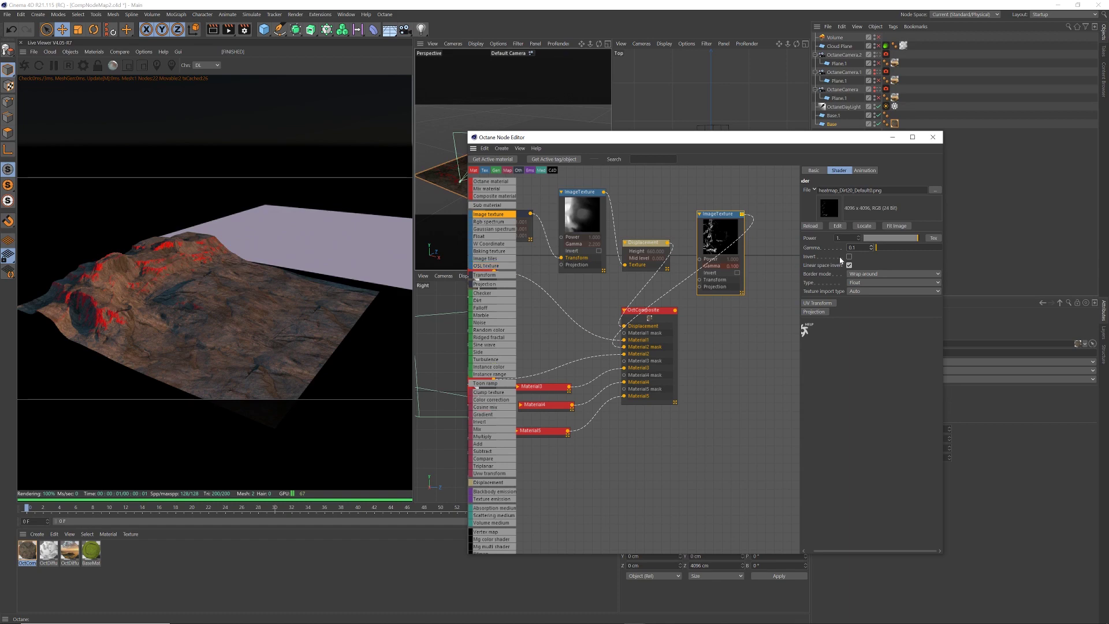
key(ctrl+z)
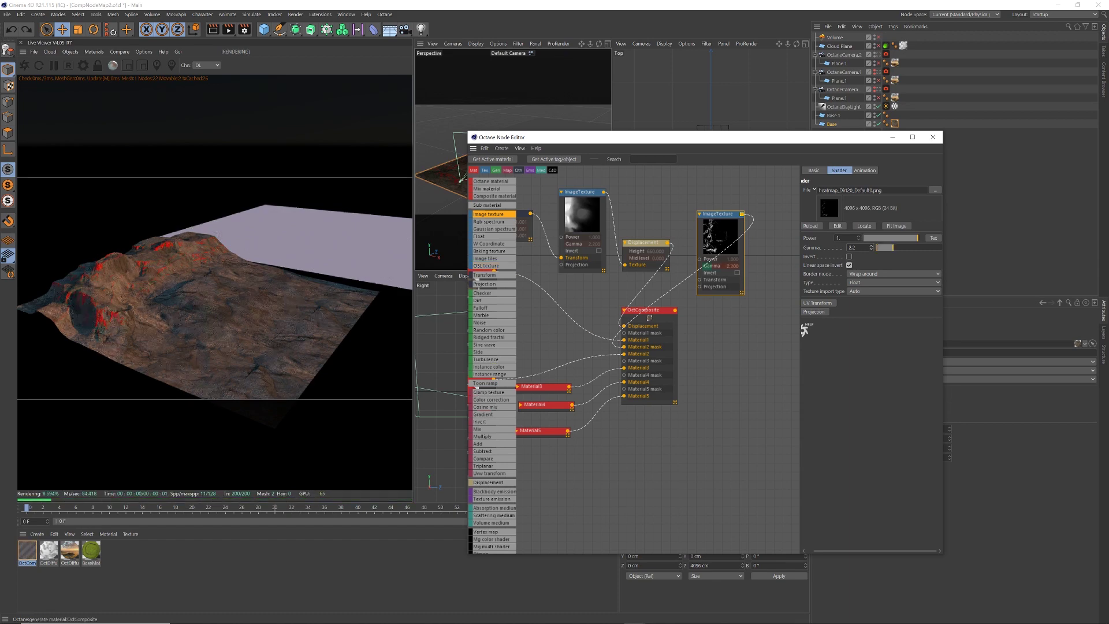
drag(858, 228, 870, 294)
key(ctrl+z)
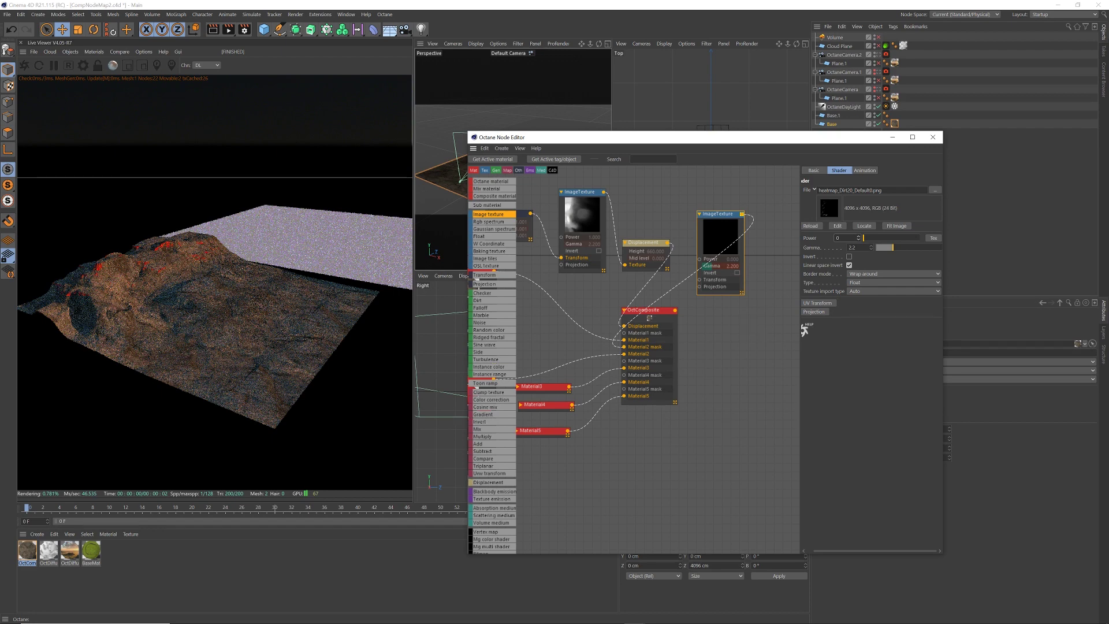
click(858, 236)
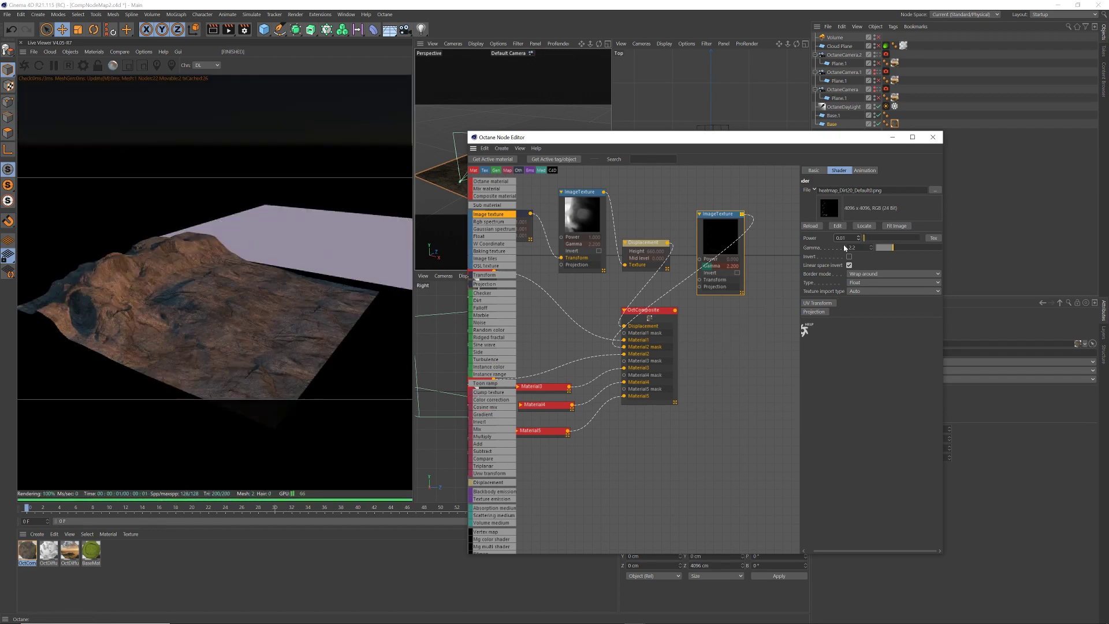
drag(858, 238, 859, 188)
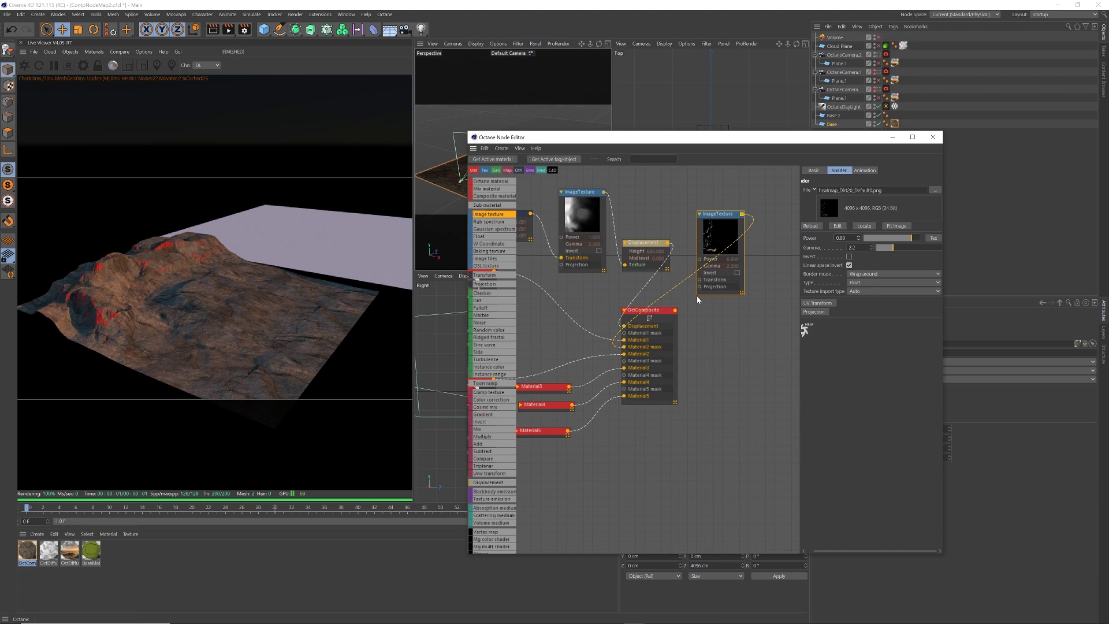
drag(858, 237, 858, 215)
drag(716, 214, 730, 216)
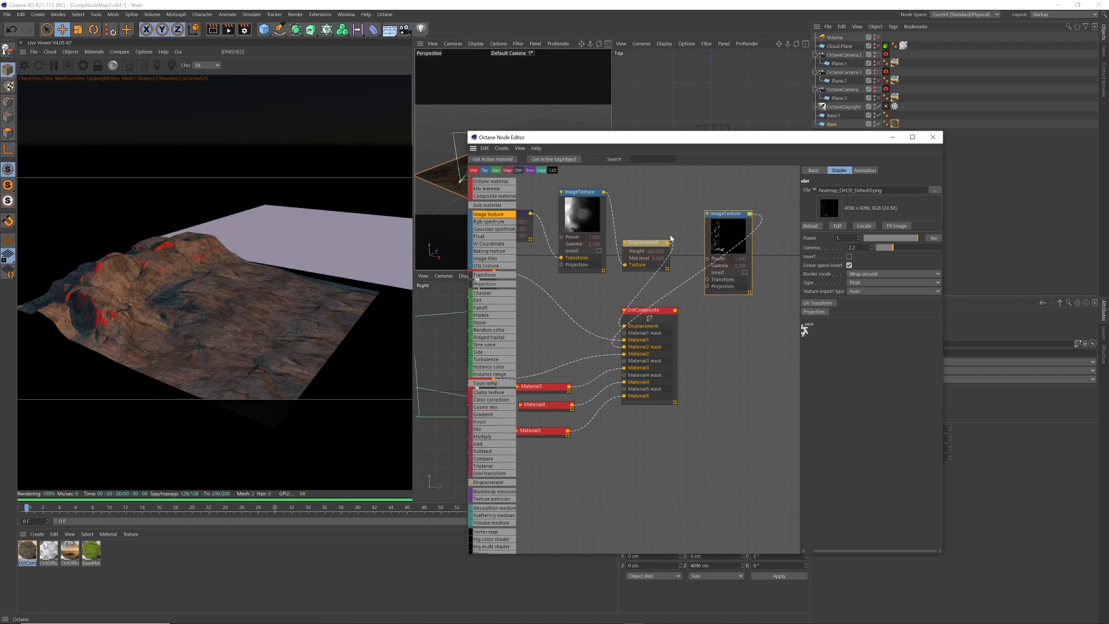
Look through OctaneCamera.2, moving the node editor clear of the object list.
drag(830, 143, 813, 224)
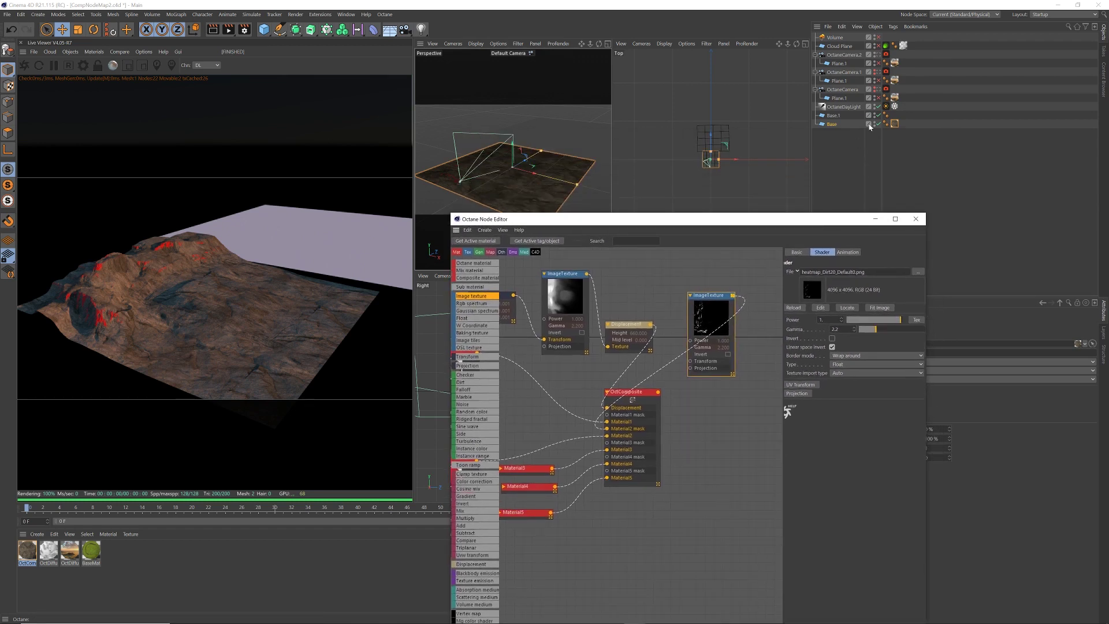
click(878, 55)
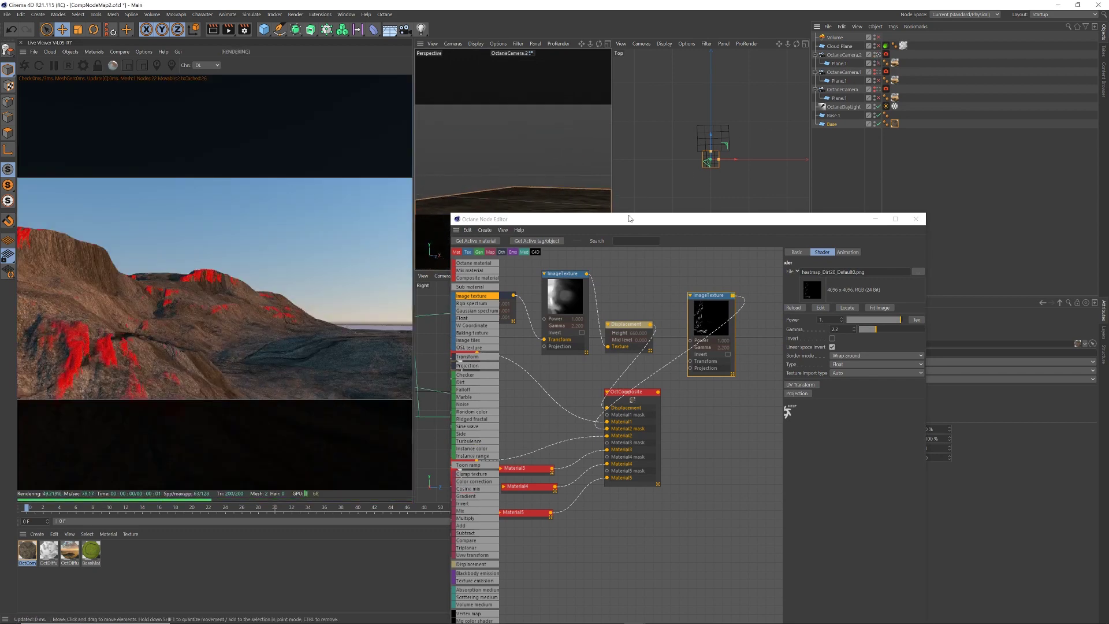
drag(633, 221, 685, 166)
Expand the Material5 node and set its diffuse color to a strongly saturated green with a hue of 150°.
middle_drag(620, 327, 694, 313)
middle_drag(641, 343, 686, 314)
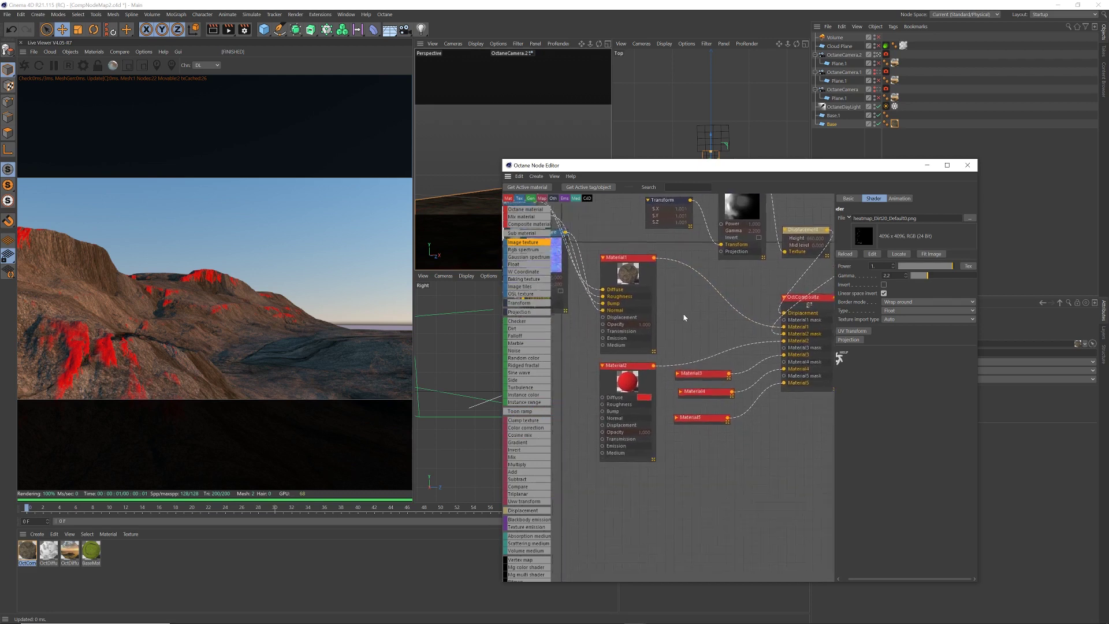
drag(699, 413, 708, 417)
double_click(707, 416)
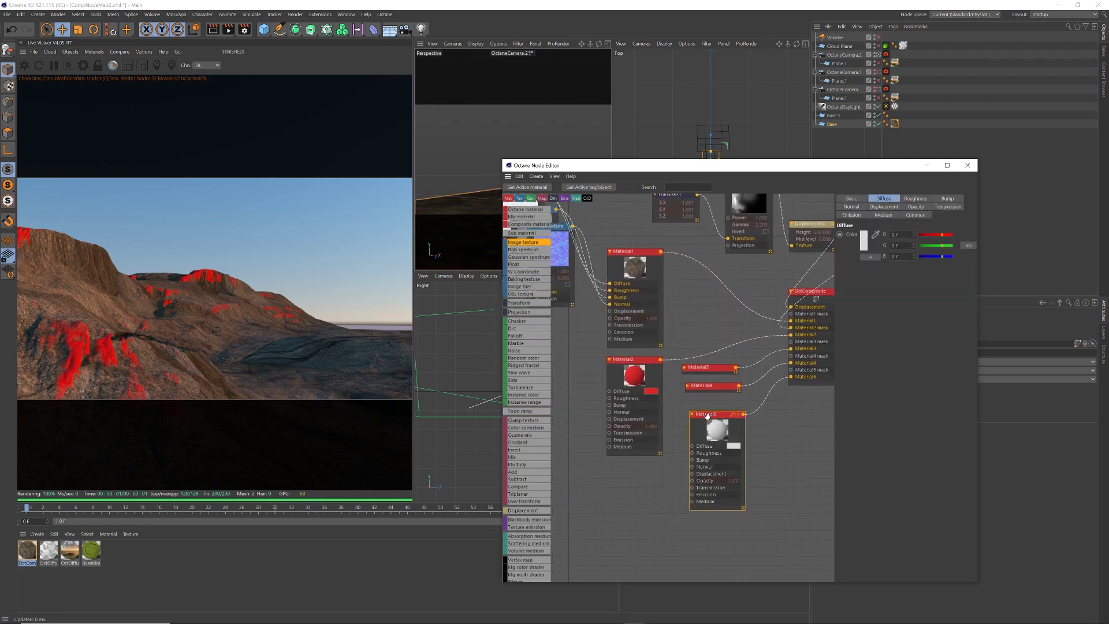
click(864, 247)
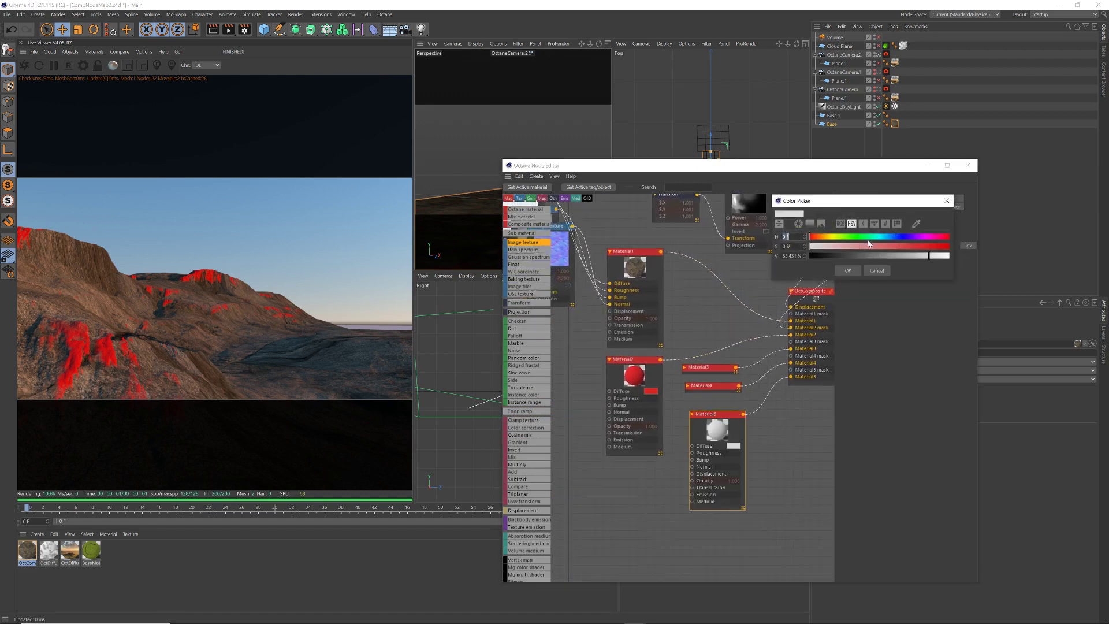
click(869, 237)
drag(875, 249, 931, 247)
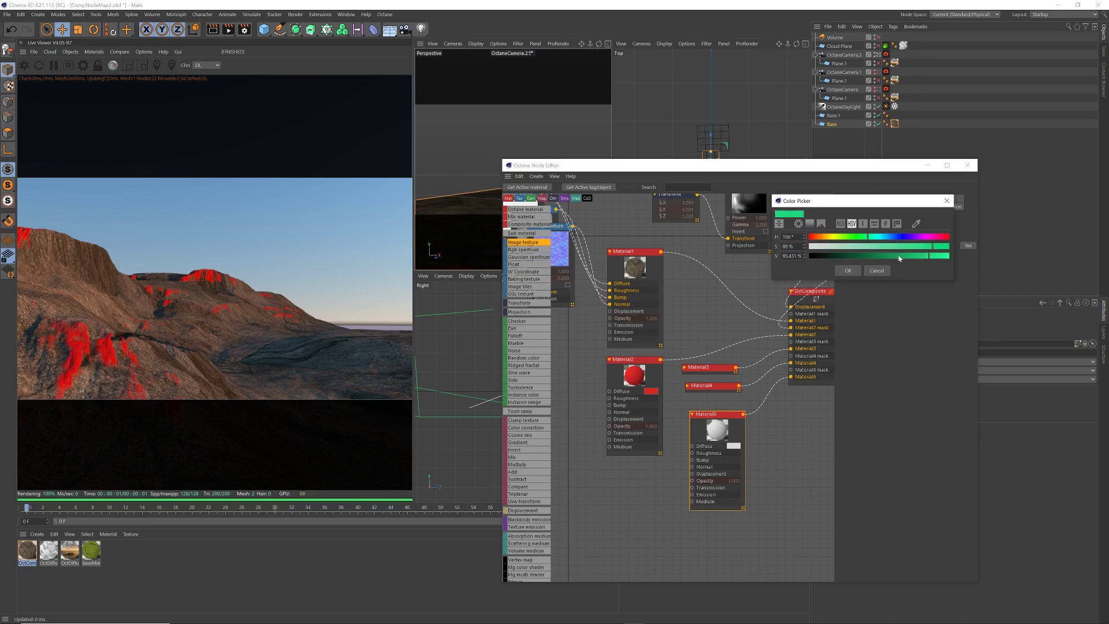
click(848, 271)
Add an ImageTexture loaded with heatmap_Grass10_Default0 and connect it to OctComposite's Material5 mask.
middle_drag(756, 283, 622, 361)
middle_drag(716, 251, 686, 250)
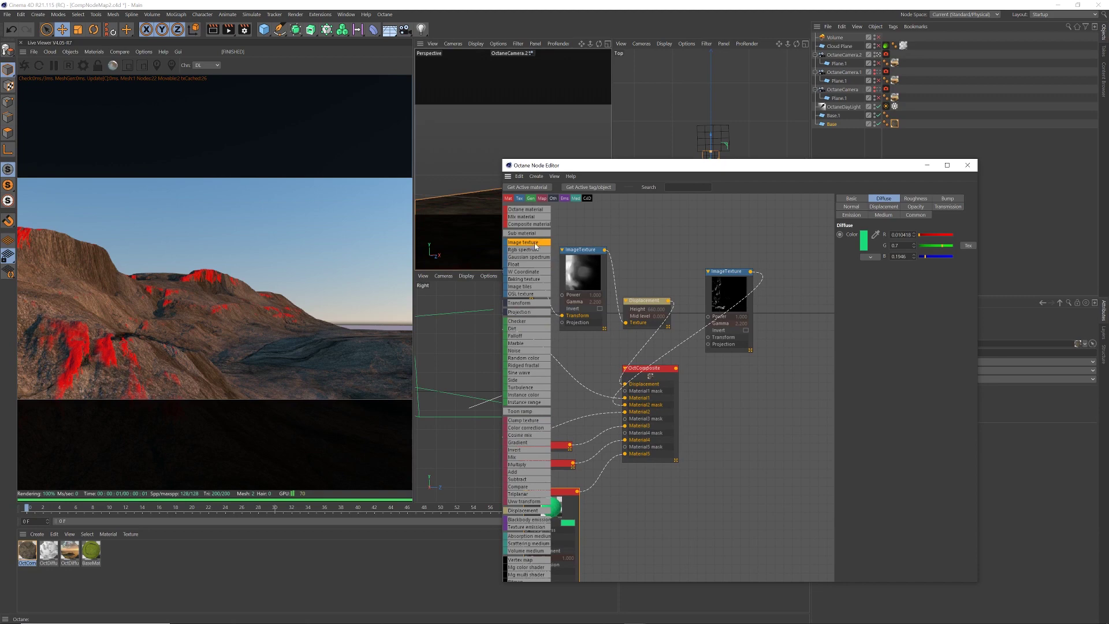
drag(701, 225, 725, 372)
click(862, 219)
click(758, 237)
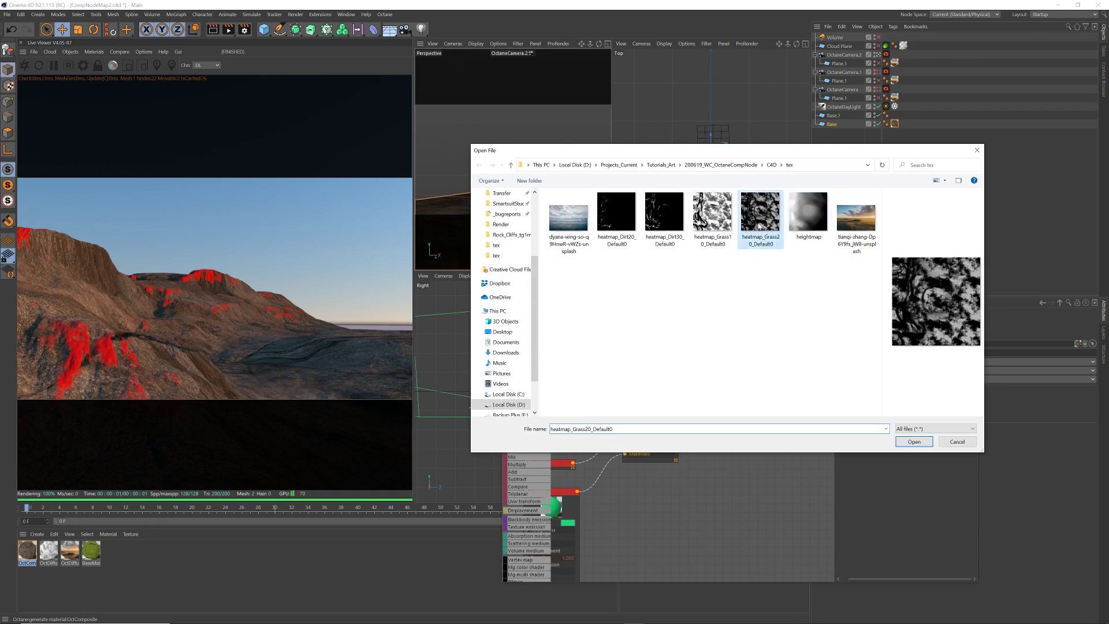
click(719, 223)
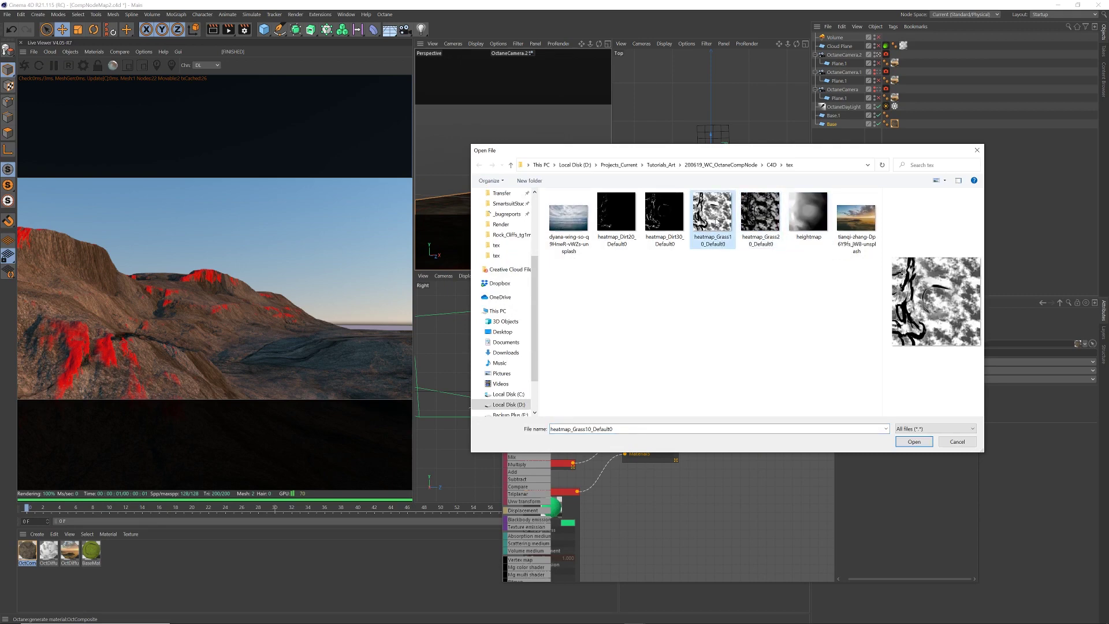
click(913, 442)
drag(751, 369, 625, 447)
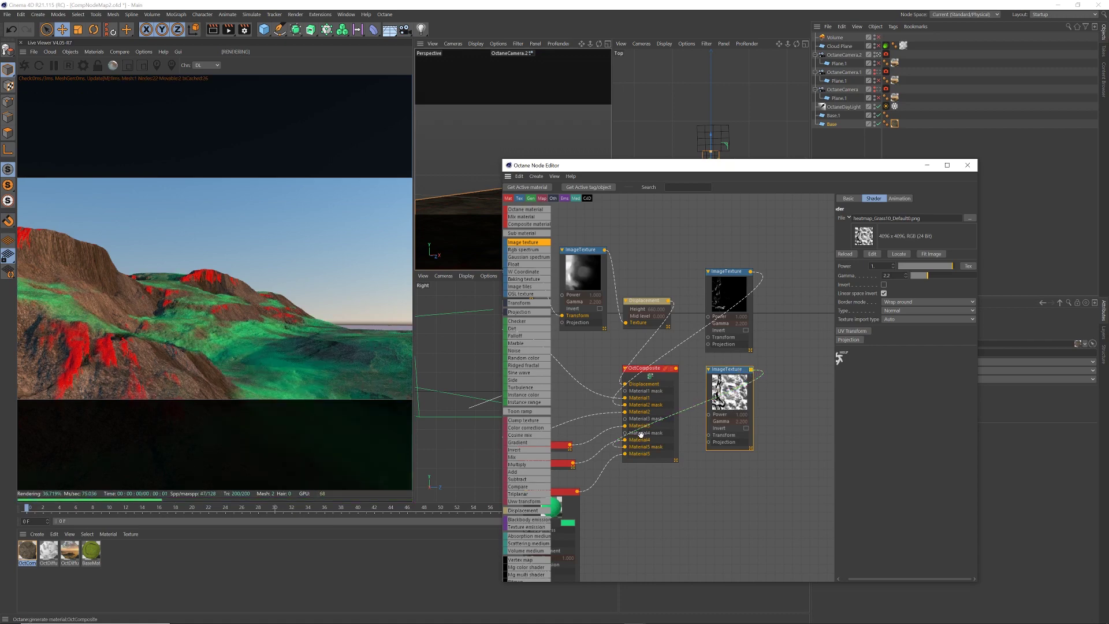
Review the material layers and mask connections feeding OctComposite, closing the node editor when done.
middle_drag(656, 269, 740, 236)
middle_drag(673, 328, 702, 306)
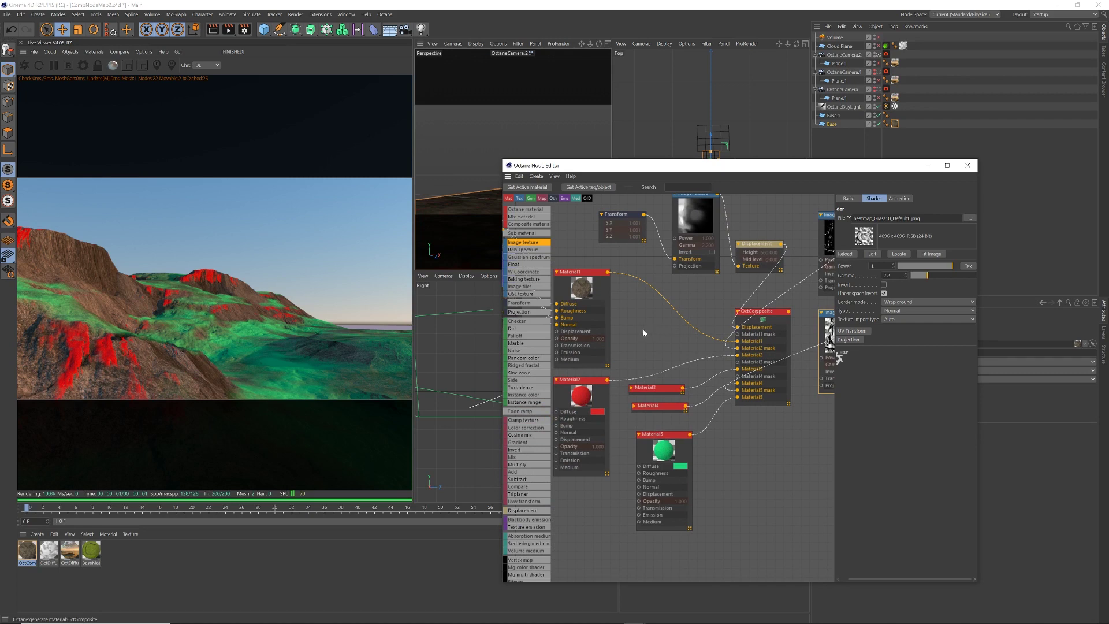
middle_drag(650, 338, 665, 317)
middle_drag(737, 275, 726, 311)
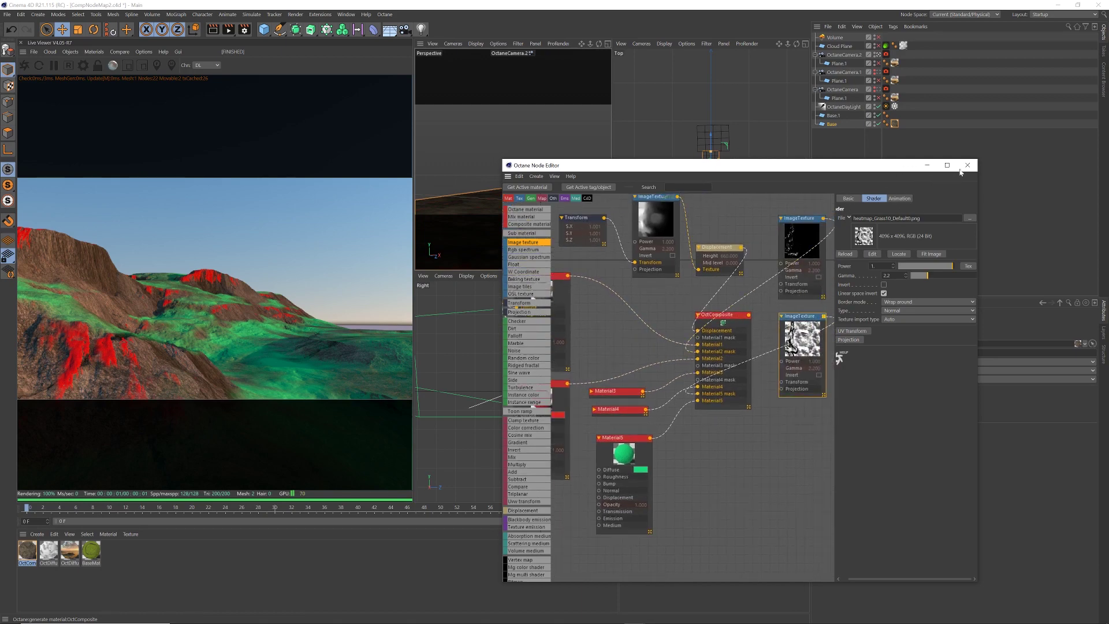
click(967, 166)
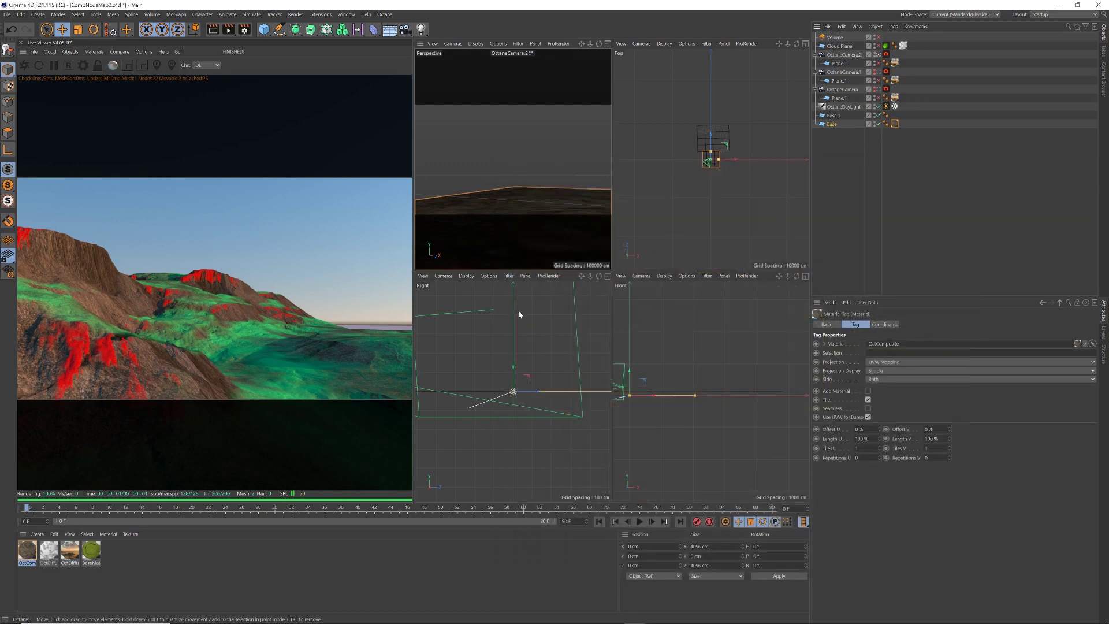
Apply the prepared BaseMat composite material to the Base plane.
double_click(98, 550)
drag(293, 62, 453, 76)
click(578, 73)
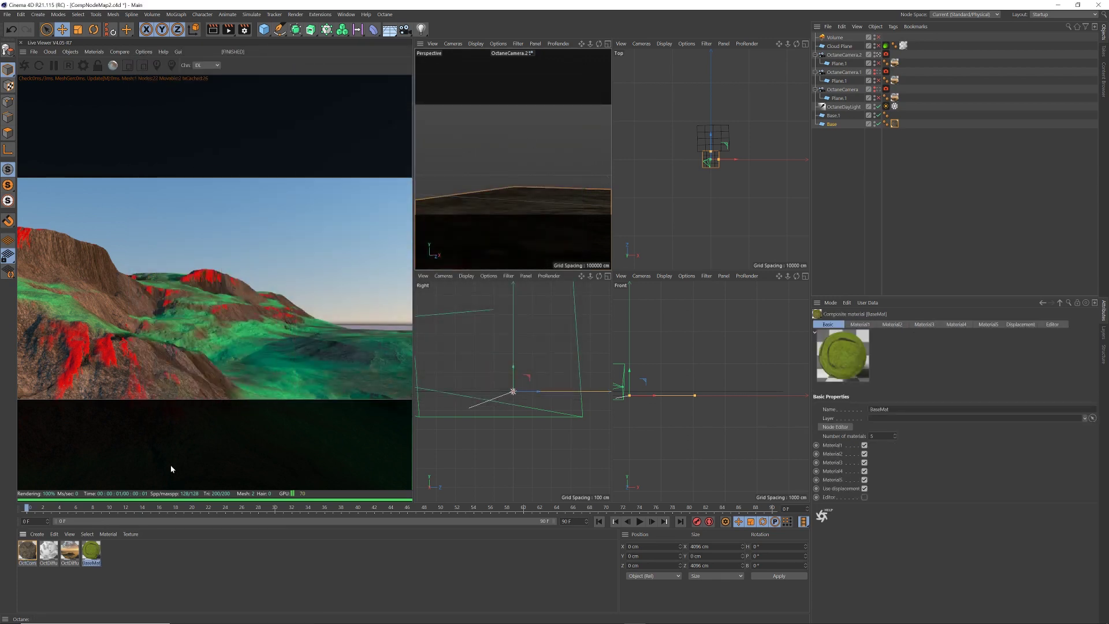
drag(855, 128, 838, 125)
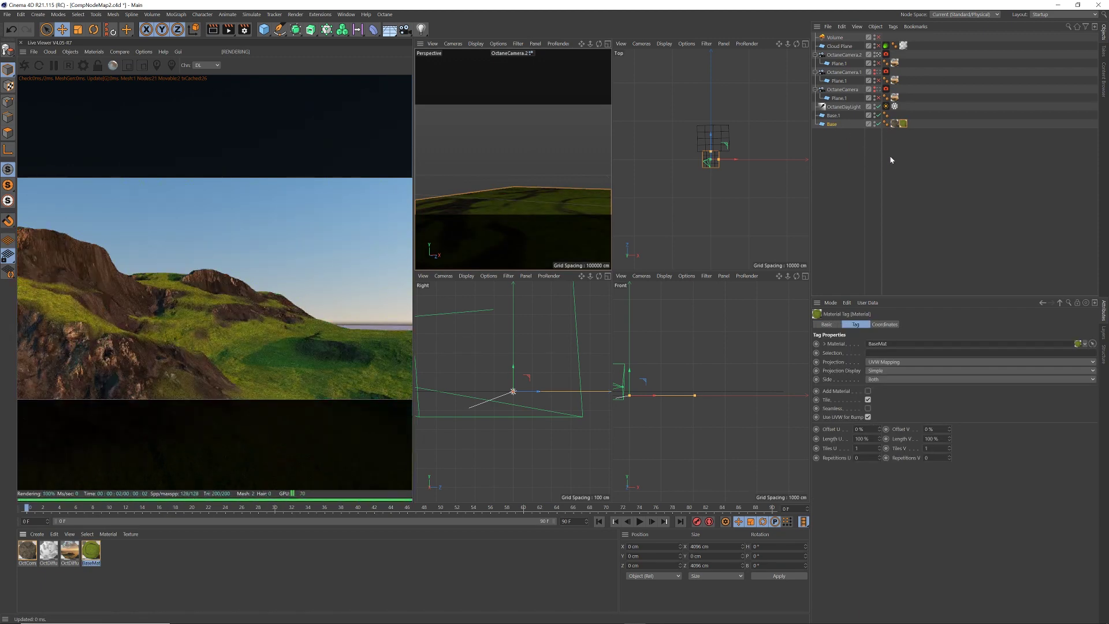
Open BaseMat's node network in the Octane Node Editor and enlarge the editor window.
click(94, 551)
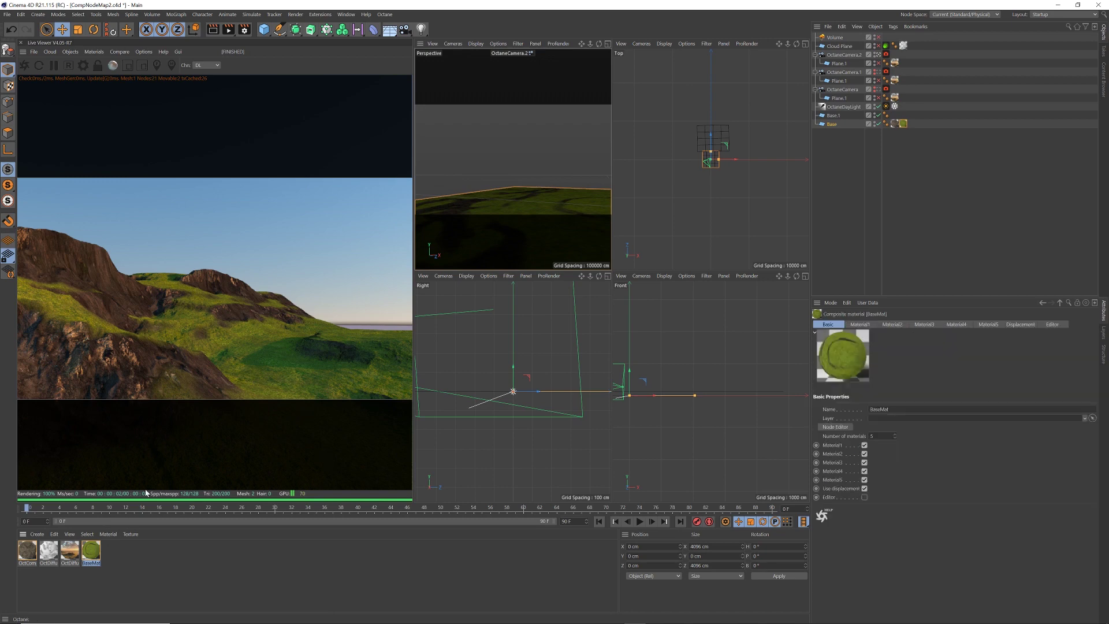
double_click(94, 550)
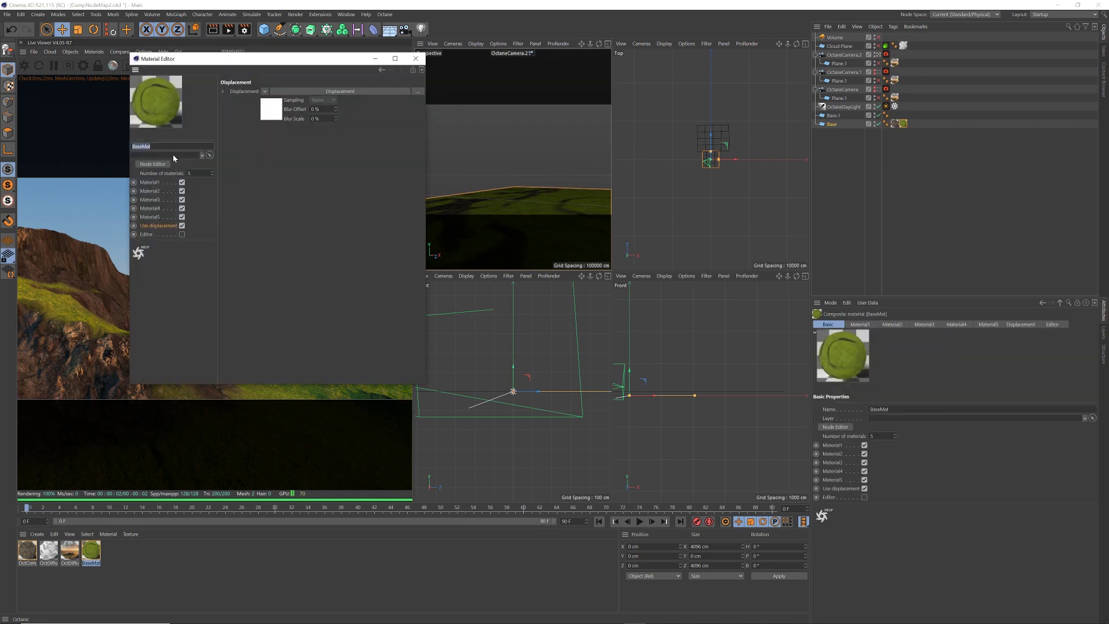
click(159, 164)
click(416, 58)
drag(445, 165, 556, 58)
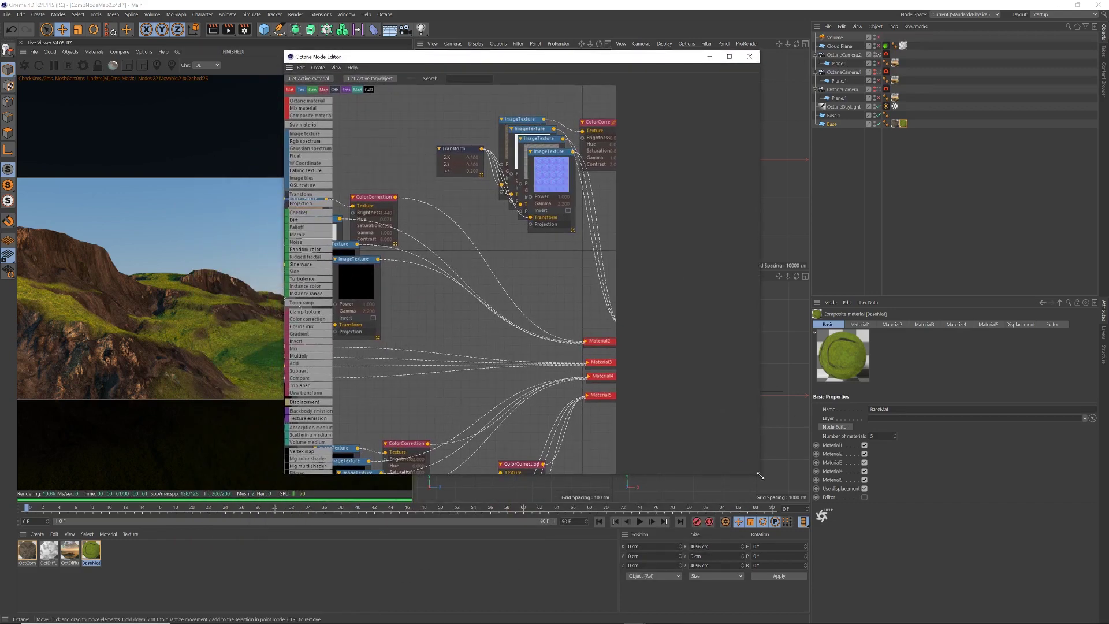
drag(760, 475, 1079, 551)
Examine BaseMat's image textures, color corrections, displacement and heatmap mask connections, and close the node editor.
mouse_move(698, 270)
middle_down()
mouse_move(624, 268)
mouse_move(733, 259)
mouse_move(689, 272)
mouse_move(708, 277)
middle_up()
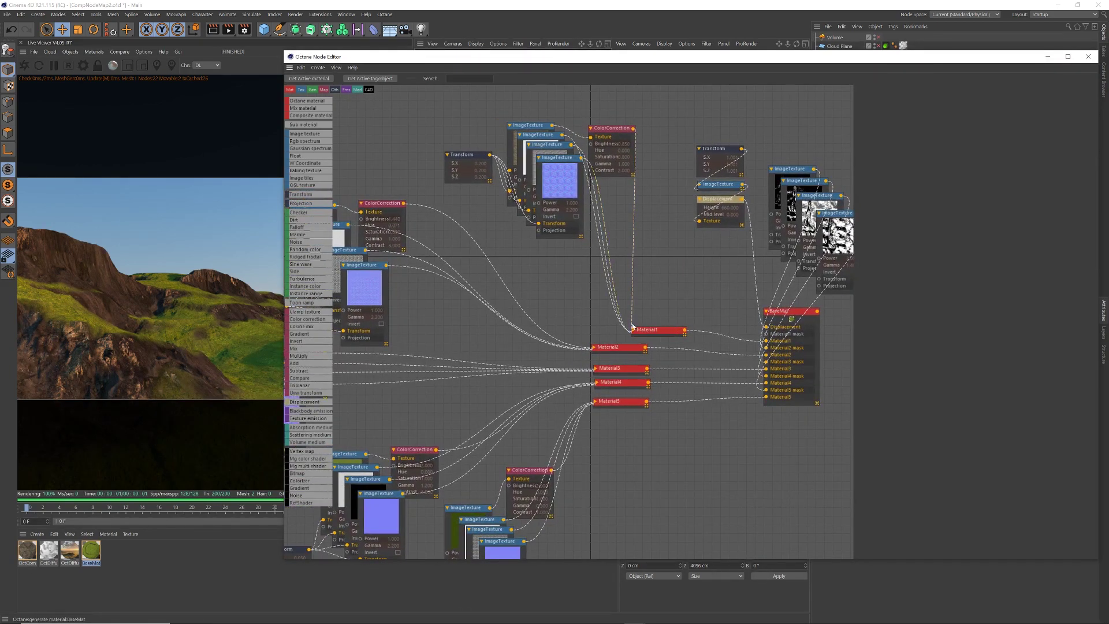
middle_drag(575, 270, 624, 200)
middle_drag(574, 299, 701, 341)
middle_drag(786, 213, 626, 297)
middle_drag(625, 224, 594, 265)
middle_drag(662, 232, 614, 293)
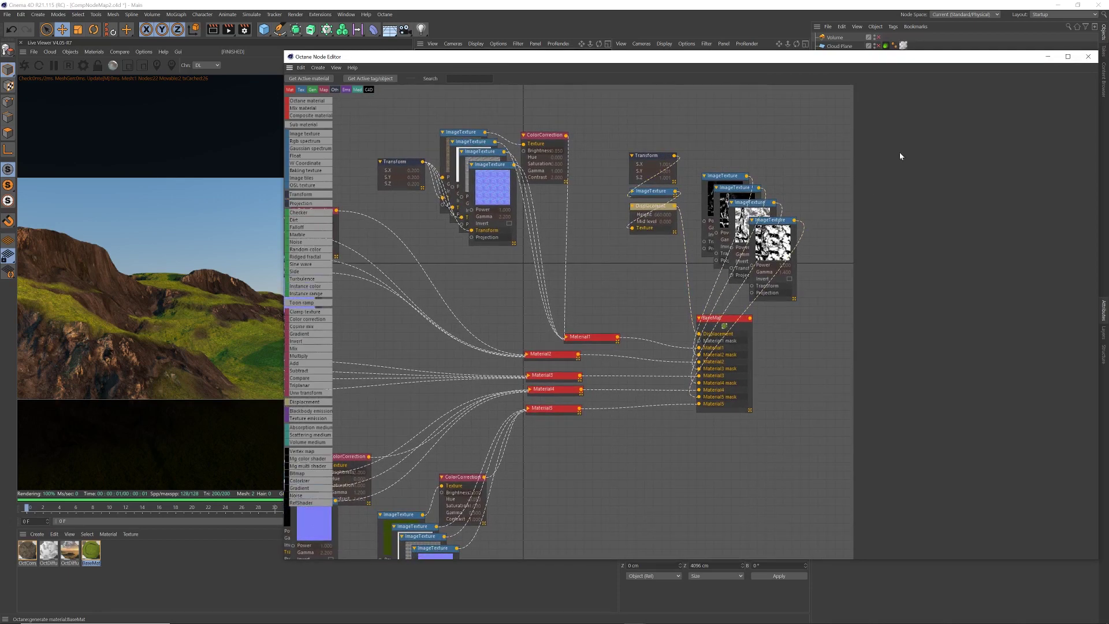
click(1088, 56)
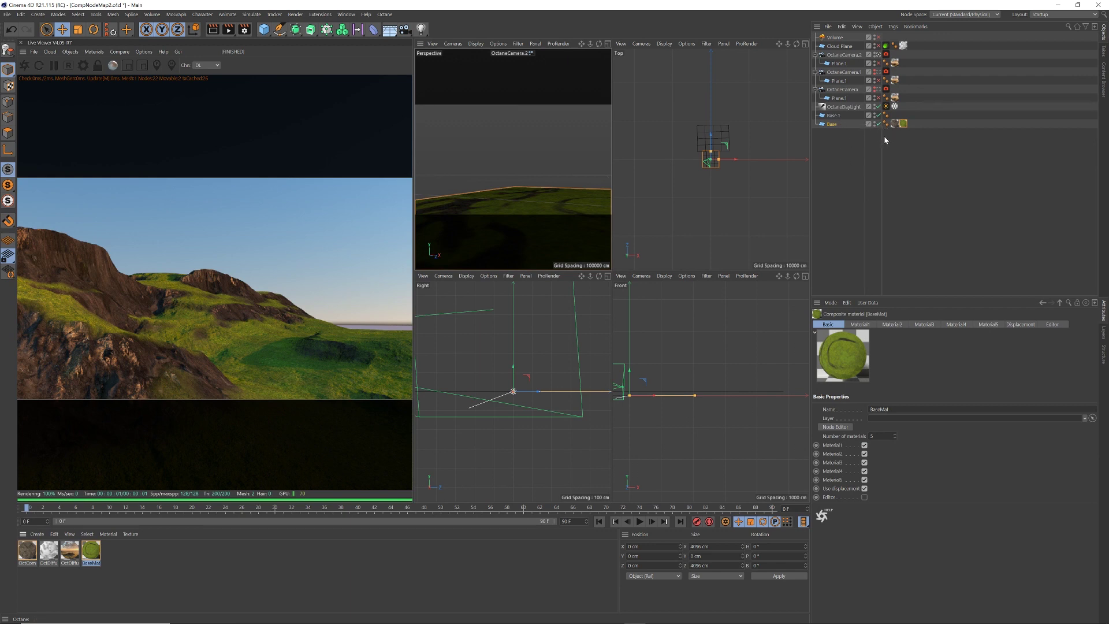
Delete the OctComposite material tag from the Base plane and copy its BaseMat tag onto Base.1.
click(893, 123)
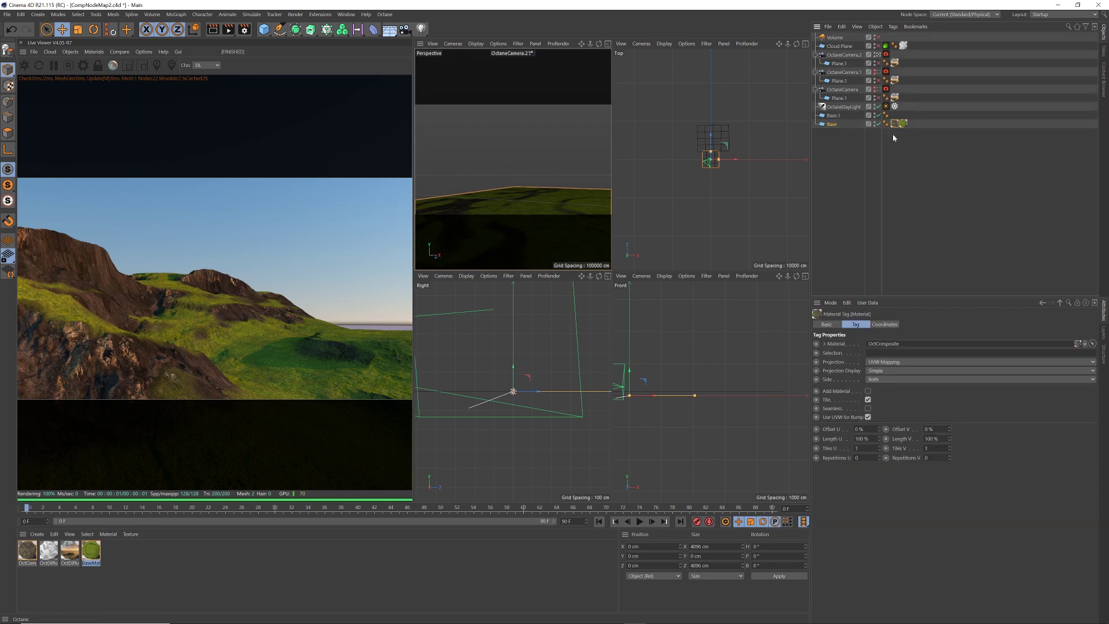
key(Delete)
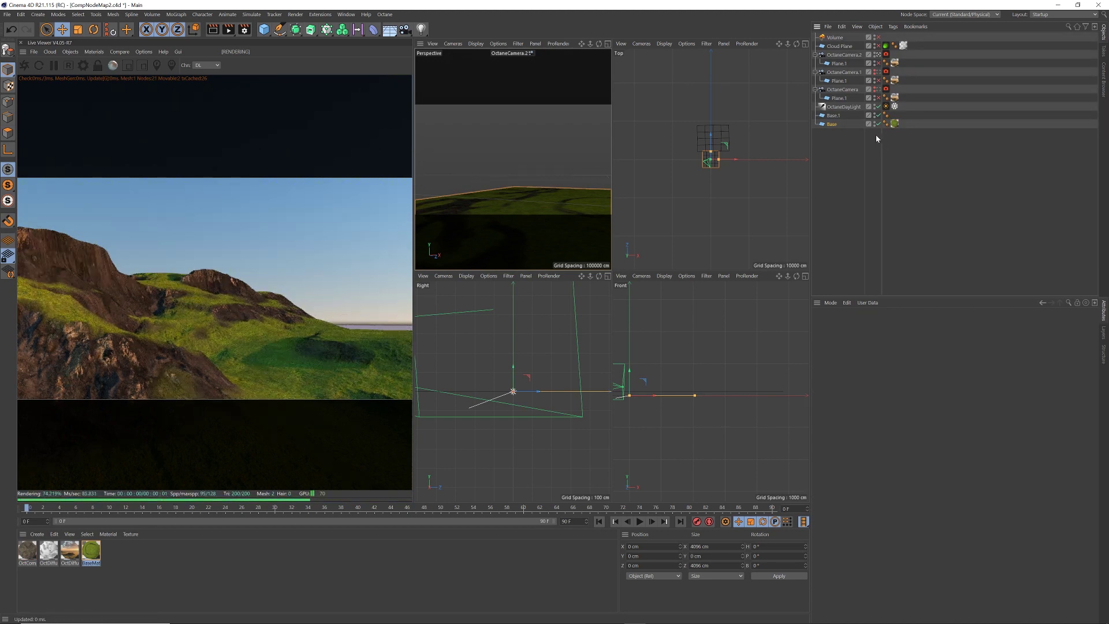
drag(897, 120, 895, 115)
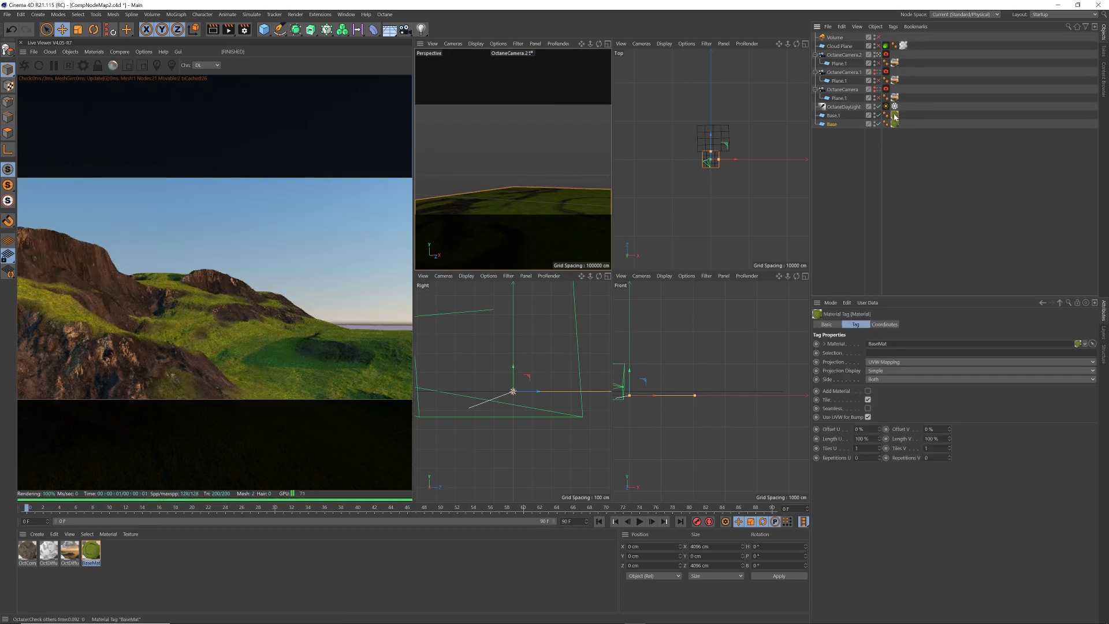
Enable Base.1, the Plane.1 backdrop under OctaneCamera.2, Cloud Plane and Volume in the scene.
click(865, 115)
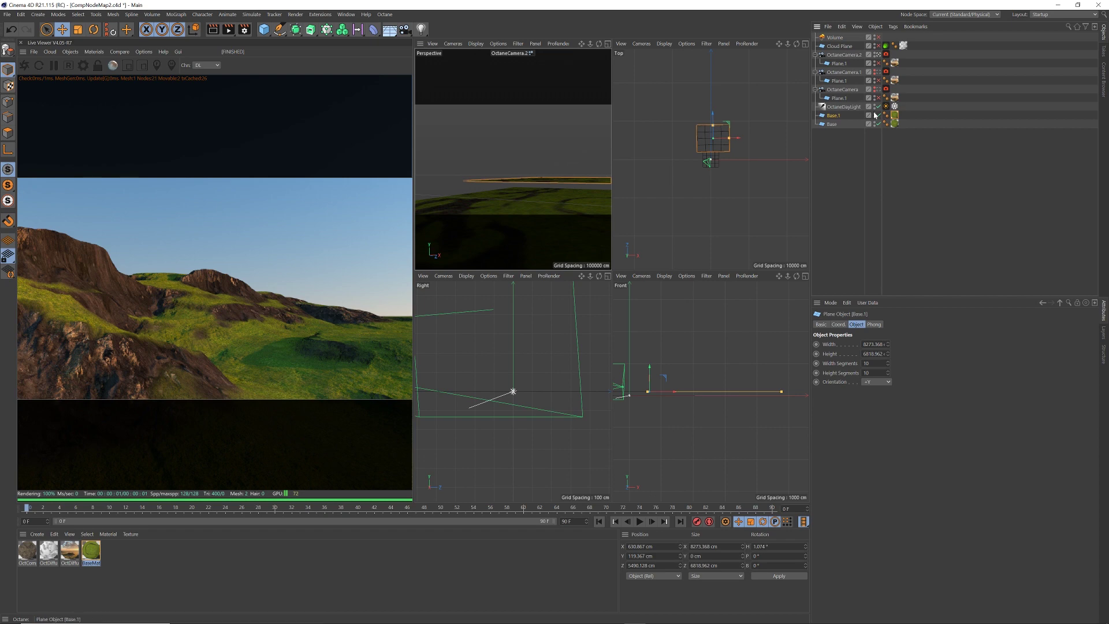
click(878, 63)
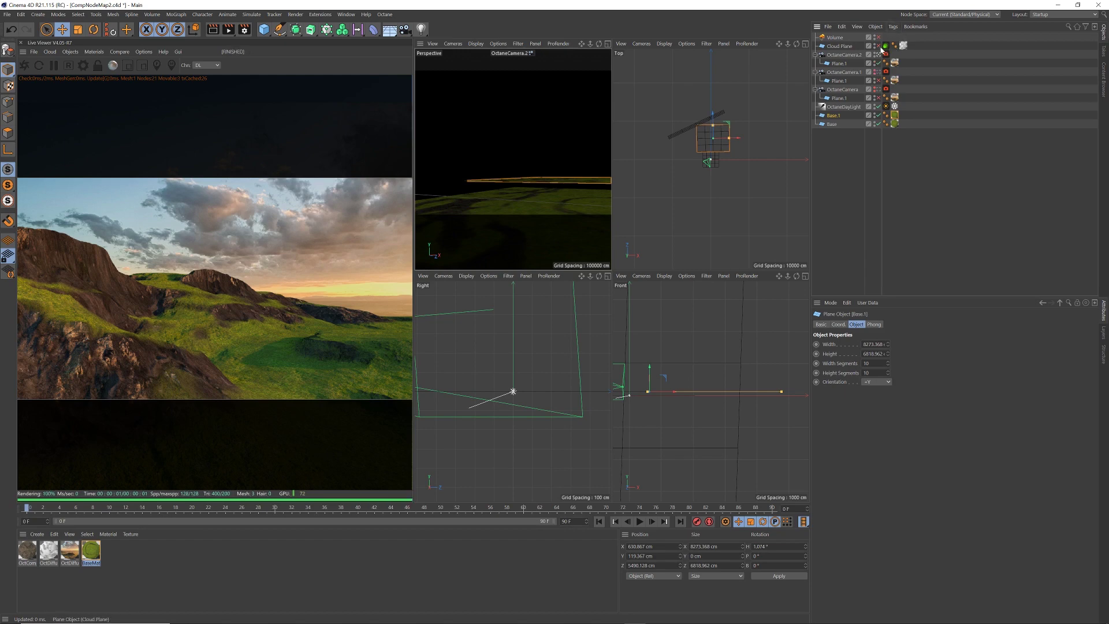
click(877, 45)
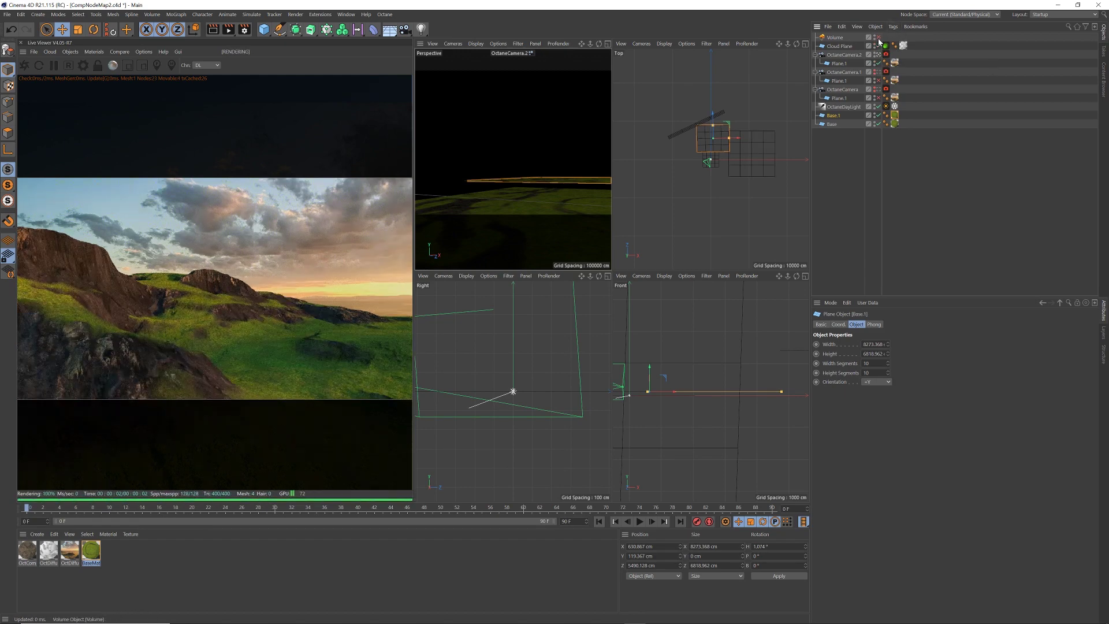
click(878, 37)
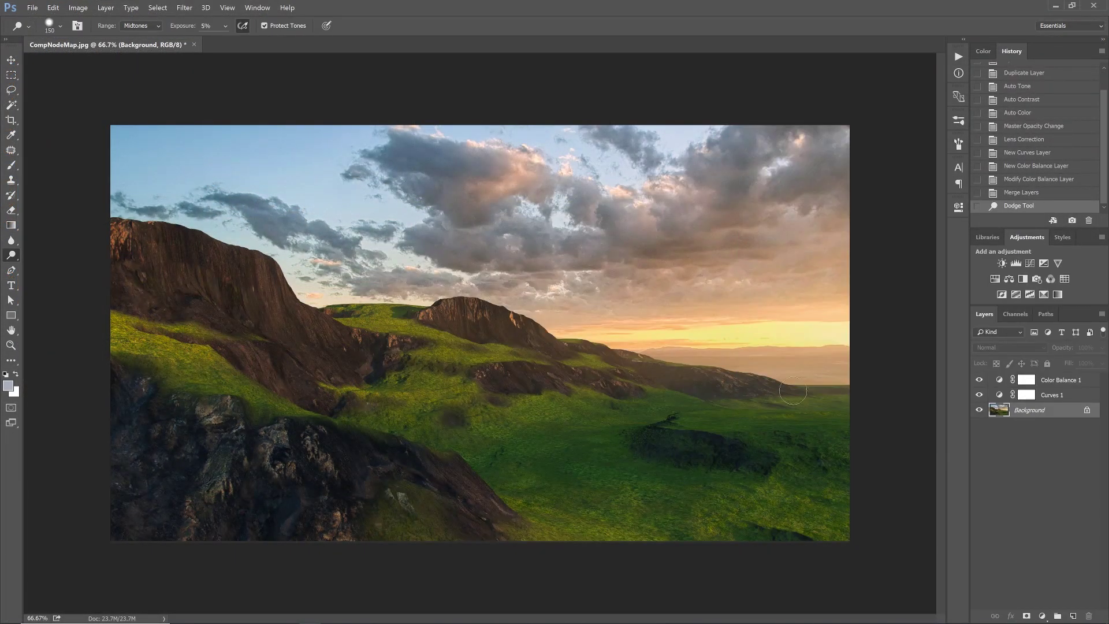
In Photoshop, dodge the midtones of CompNodeMap.jpg's distant ridge at 5% exposure and fill a lassoed area.
mouse_move(642, 366)
mouse_down()
mouse_move(797, 394)
mouse_move(853, 386)
mouse_move(856, 399)
mouse_move(820, 386)
mouse_up()
key(l)
key(shift+F5)
key(Return)
key(ctrl+d)
key(ctrl+alt+z)
key(ctrl+alt+z)
Retouch the landscape's remaining blemishes with the Patch tool and filled Lasso selections.
key(j)
key(ctrl+d)
key(ctrl+alt+z)
key(ctrl+alt+z)
click(11, 89)
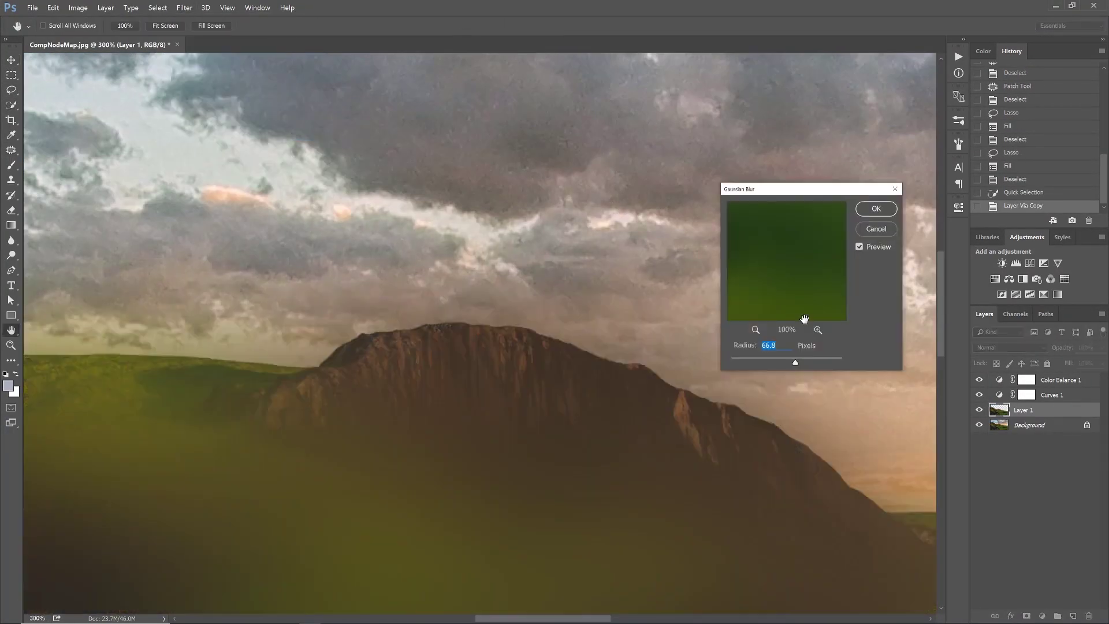
Apply a Gaussian Blur with radius 2 and Add Noise at 2%, uniform and monochromatic, to Layer 1.
text(2)
key(Return)
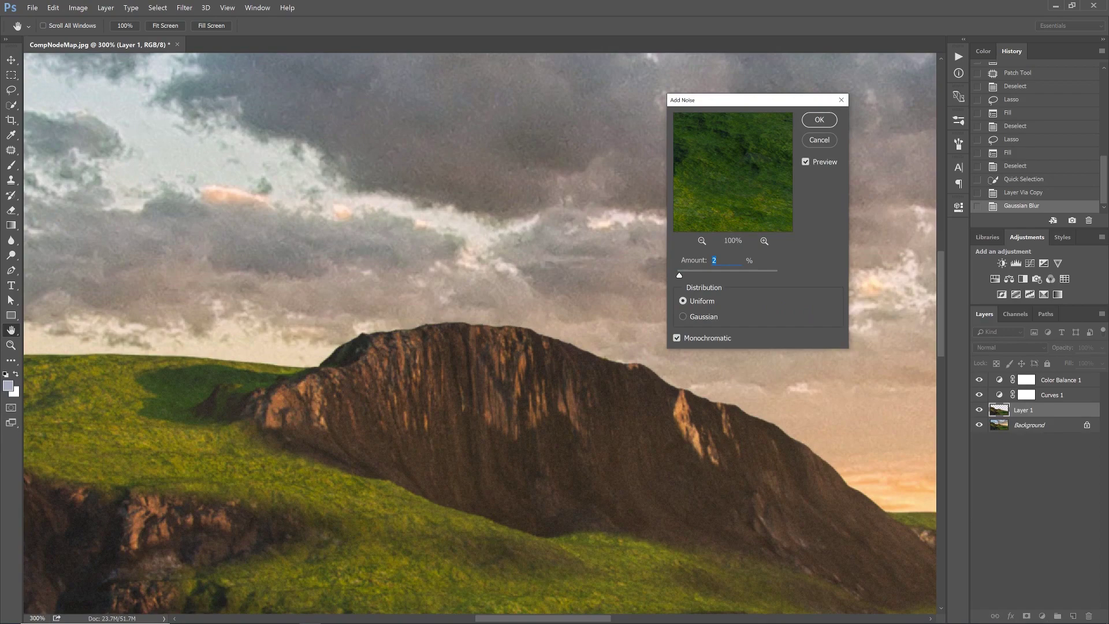
key(Return)
key(v)
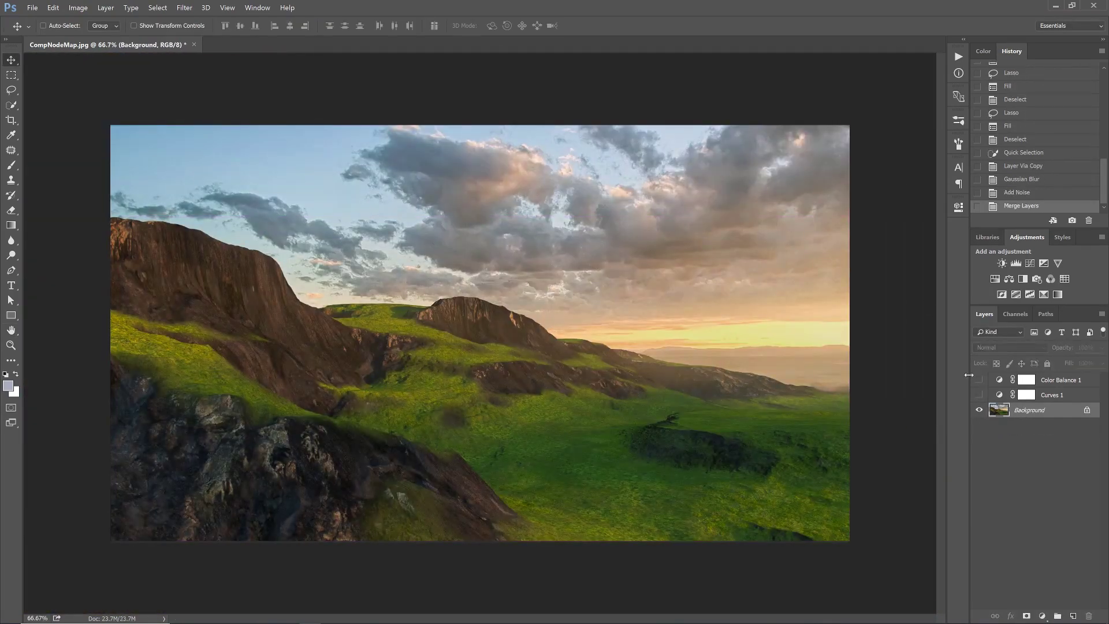
Step back through the edit history to the Merge Layers state, before the Lens Correction.
click(979, 424)
click(1024, 152)
click(1022, 90)
click(1023, 126)
click(1025, 149)
click(1025, 140)
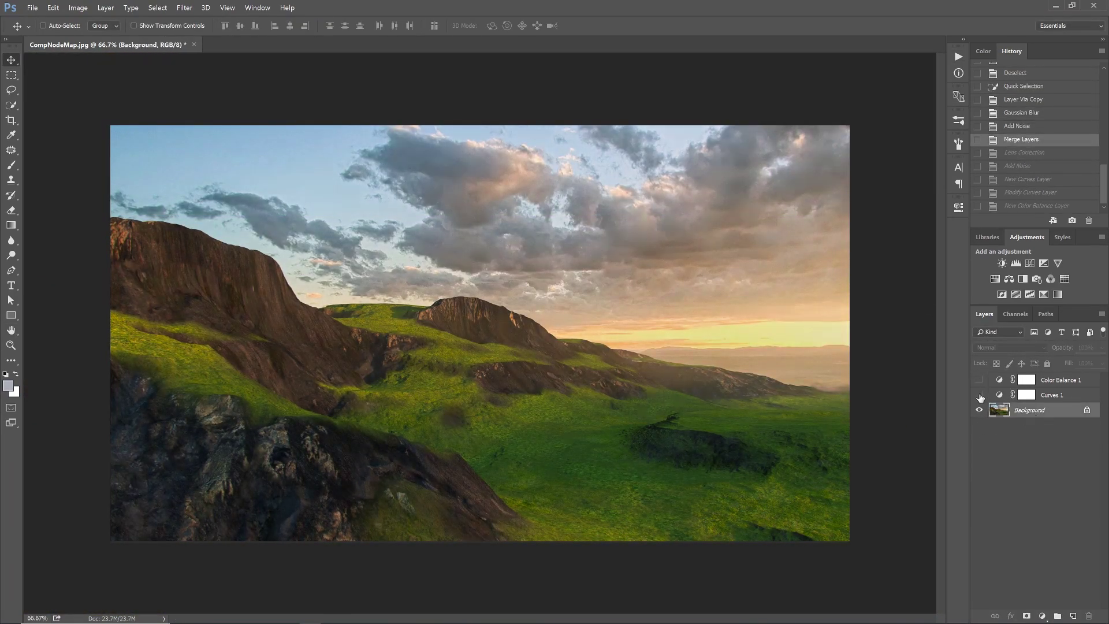
Show the Curves 1 and Color Balance 1 adjustment layers again.
drag(979, 395, 979, 379)
key(ctrl+plus)
key(ctrl+minus)
key(ctrl+minus)
Add a Photo Filter adjustment layer directly above the background and try several filter presets on it.
click(1036, 279)
click(849, 240)
click(854, 303)
click(849, 239)
click(860, 293)
click(849, 240)
click(859, 282)
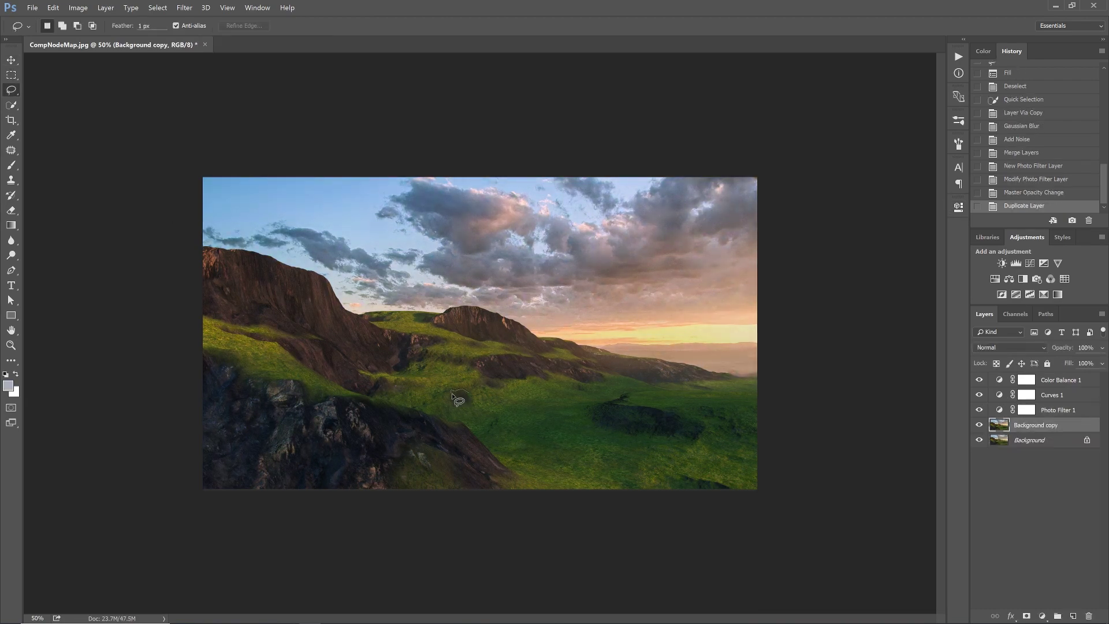